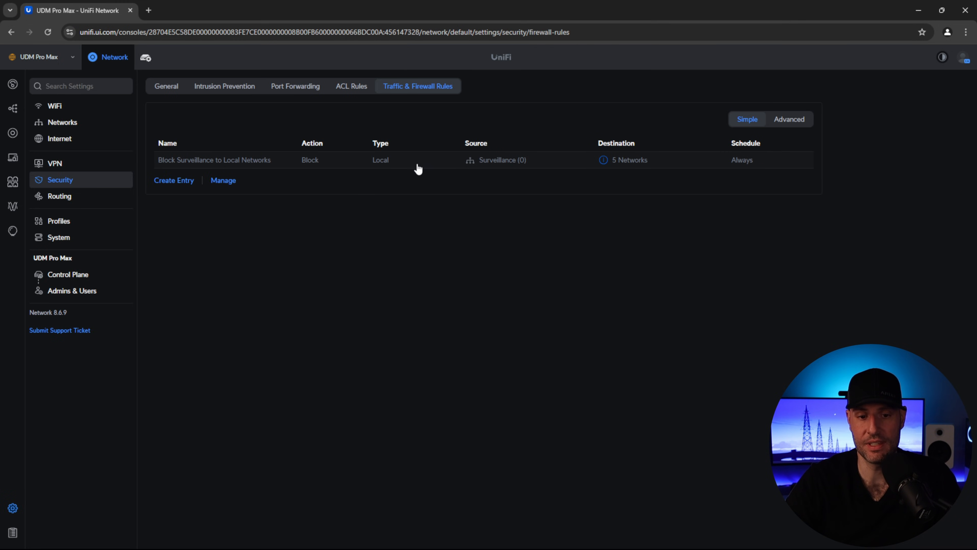
{"action": "left_click", "coordinate": [222, 181]}
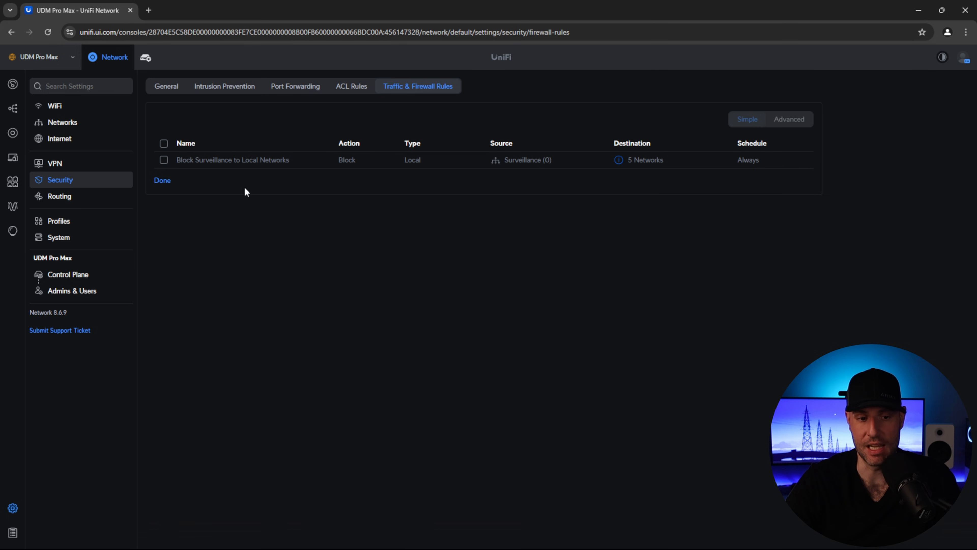
{"action": "left_click", "coordinate": [164, 181]}
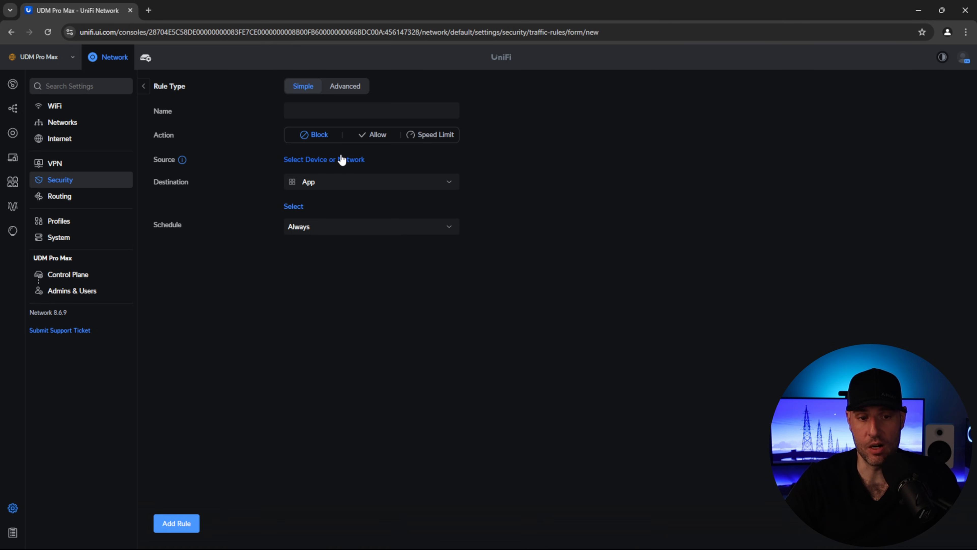
{"action": "left_click", "coordinate": [319, 184]}
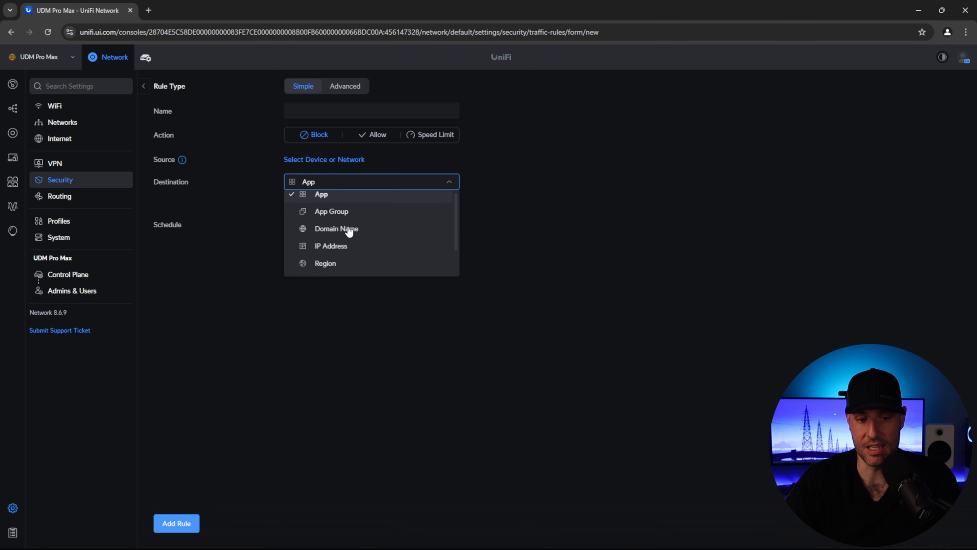
{"action": "scroll", "coordinate": [348, 231], "scroll_direction": "down", "scroll_amount": 1}
{"action": "left_click", "coordinate": [343, 216]}
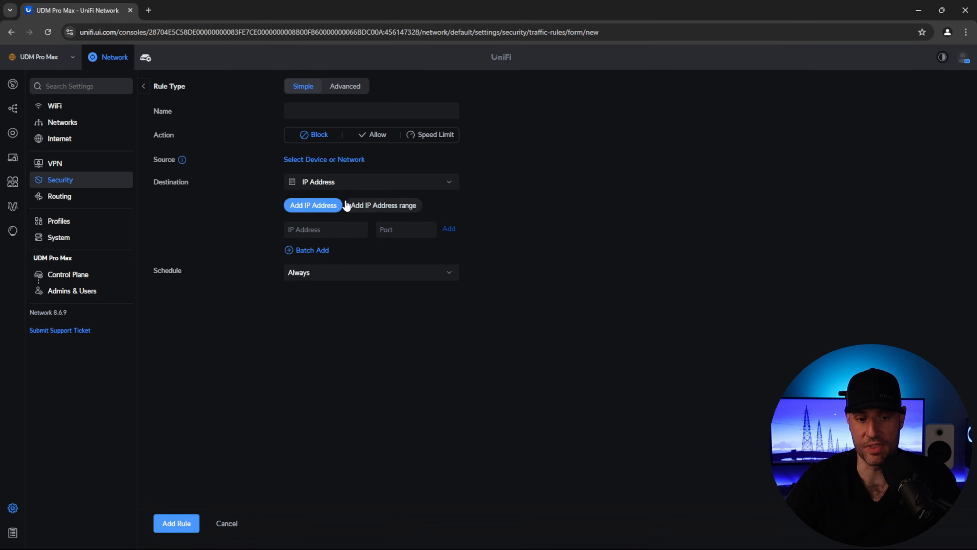
{"action": "left_click", "coordinate": [352, 183]}
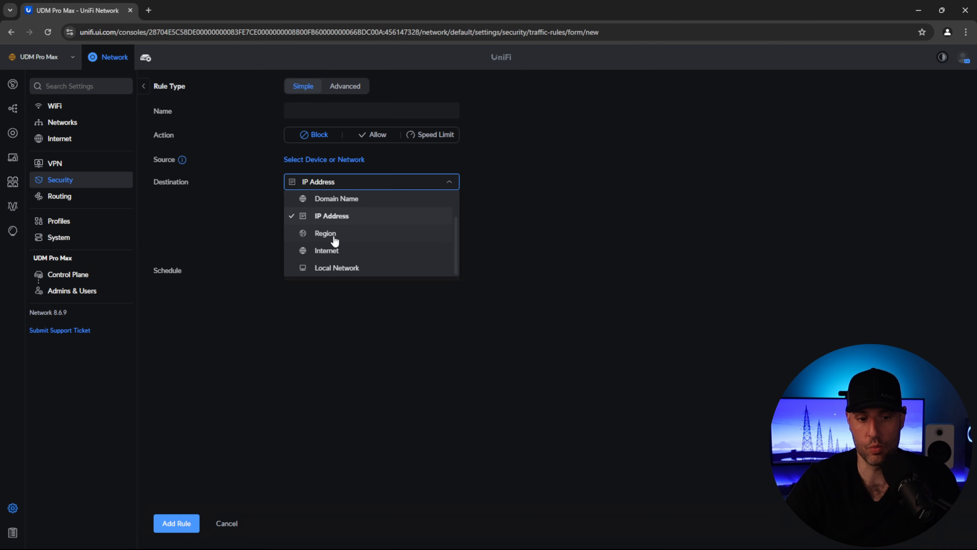
{"action": "left_click", "coordinate": [333, 267]}
{"action": "left_click", "coordinate": [387, 223]}
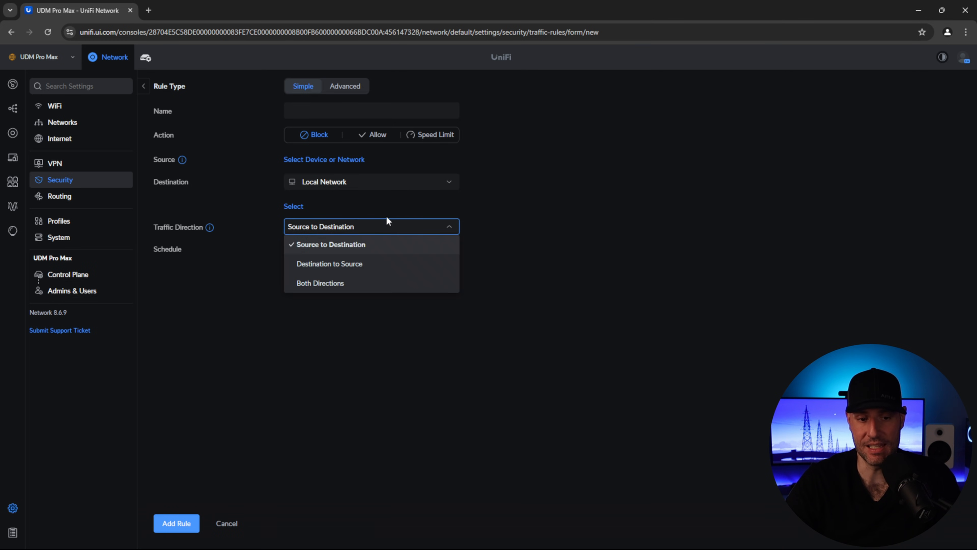
{"action": "left_click", "coordinate": [582, 194]}
{"action": "left_click", "coordinate": [449, 182]}
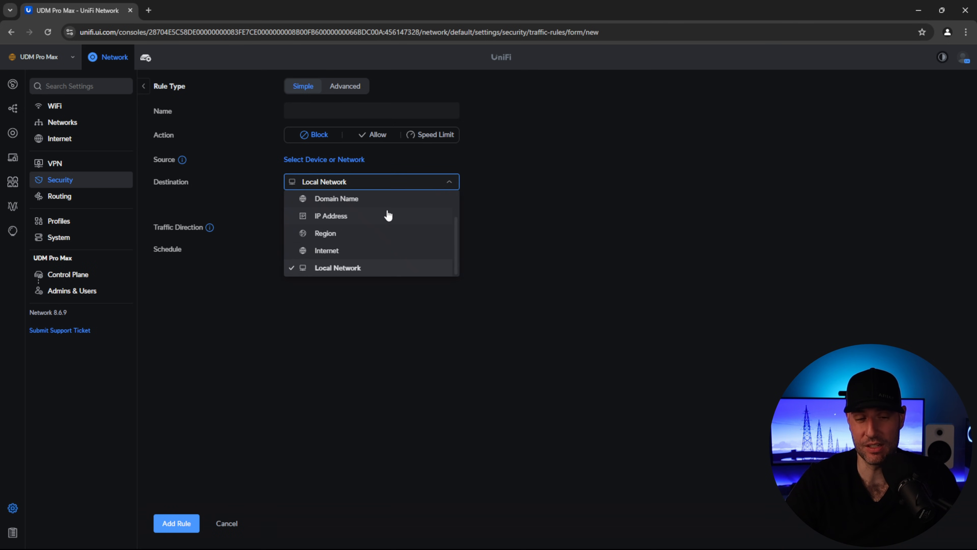
{"action": "left_click", "coordinate": [378, 218]}
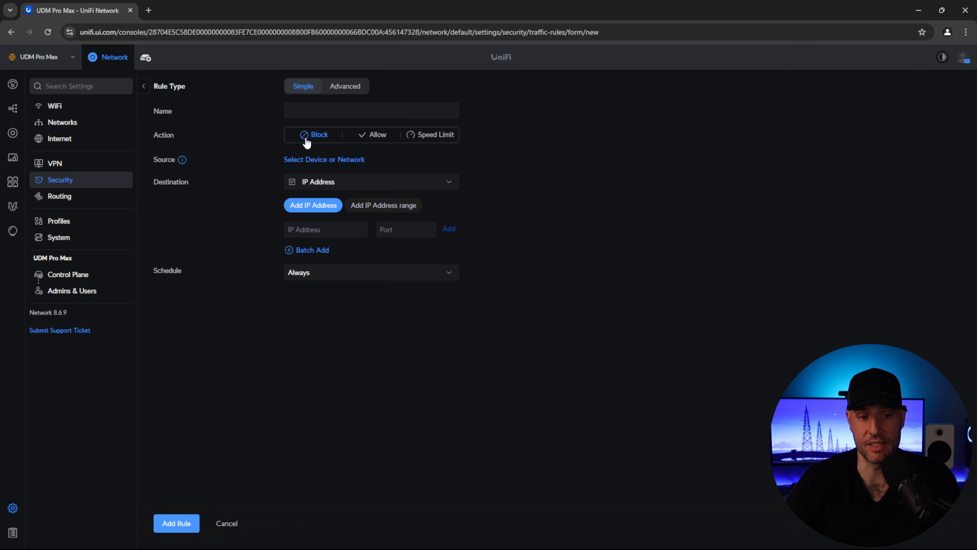
{"action": "left_click", "coordinate": [334, 184]}
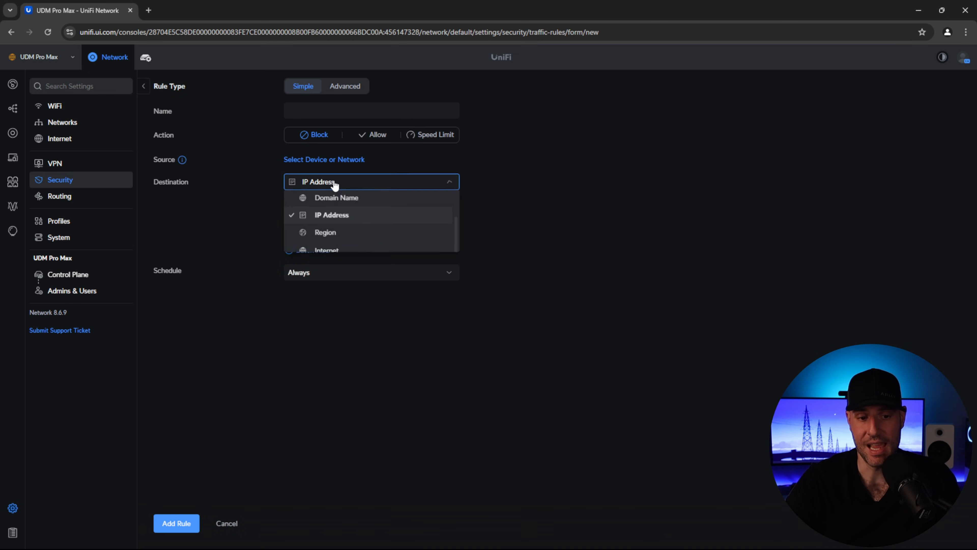
{"action": "left_click", "coordinate": [566, 189]}
{"action": "left_click", "coordinate": [409, 186]}
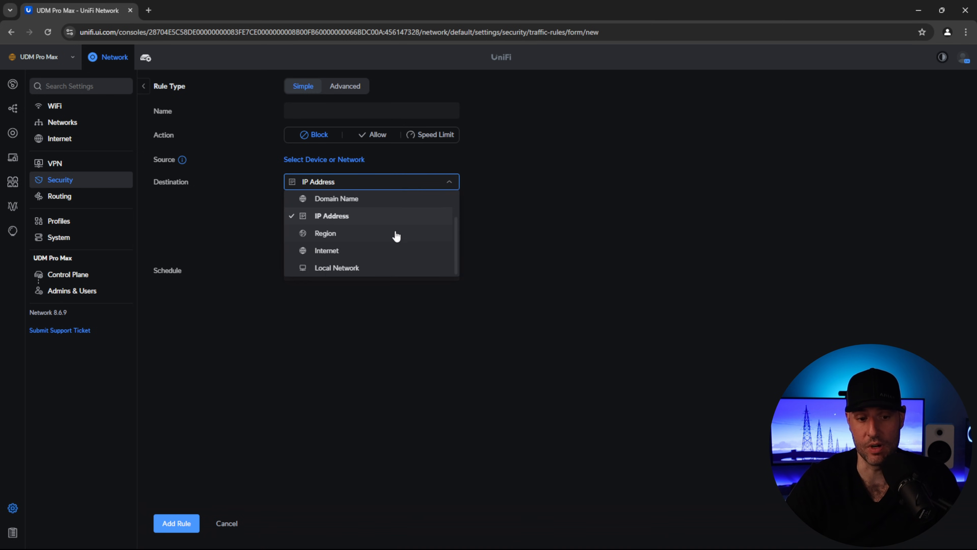
{"action": "left_click", "coordinate": [400, 267]}
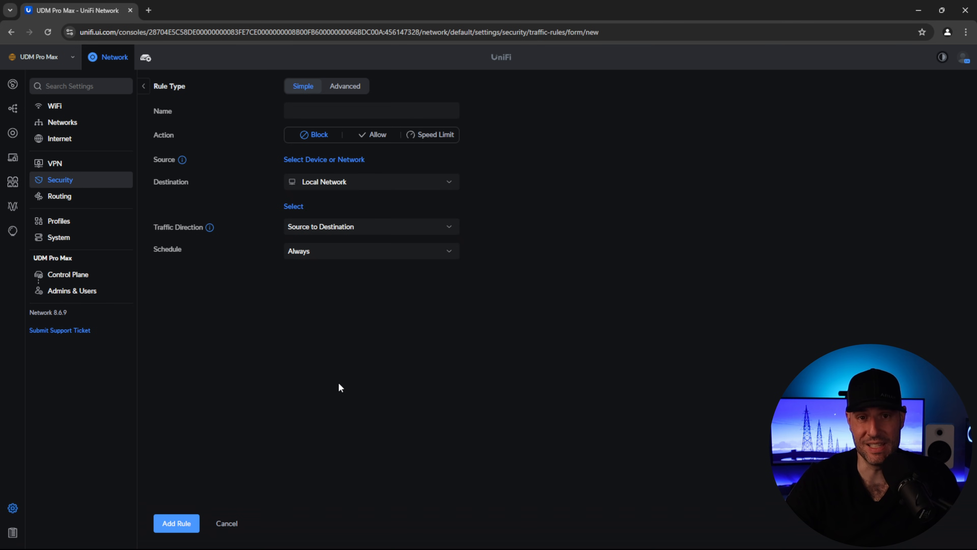
{"action": "left_click", "coordinate": [225, 524]}
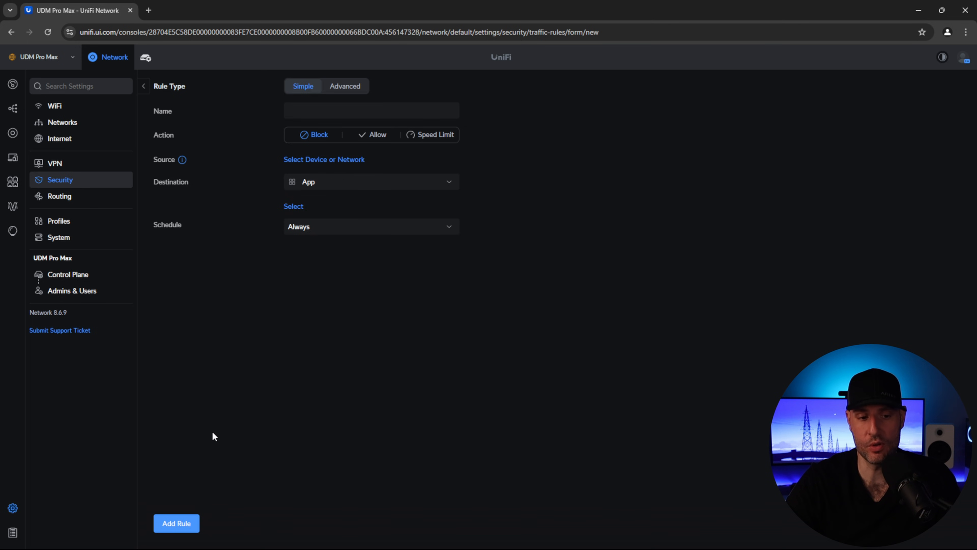
{"action": "left_click", "coordinate": [145, 91]}
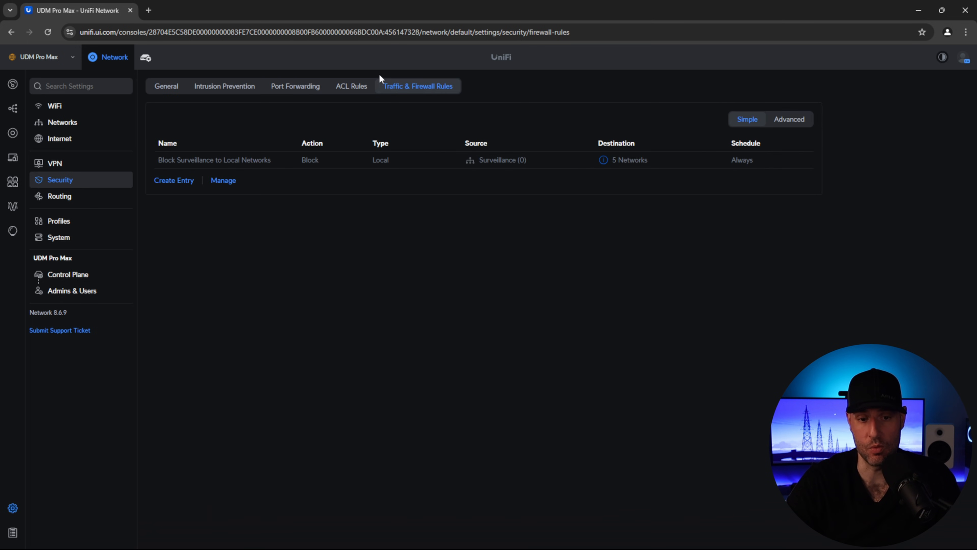
- Inspect the auto-generated Isolate rule for 10.2.20.0/24, then open the Surveillance network's settings
{"action": "left_click", "coordinate": [789, 120]}
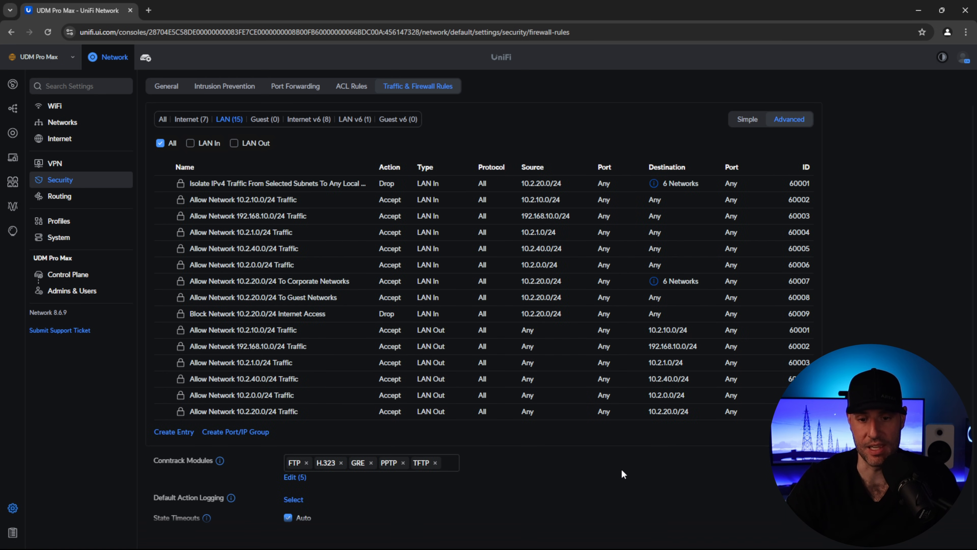
{"action": "left_click", "coordinate": [342, 186]}
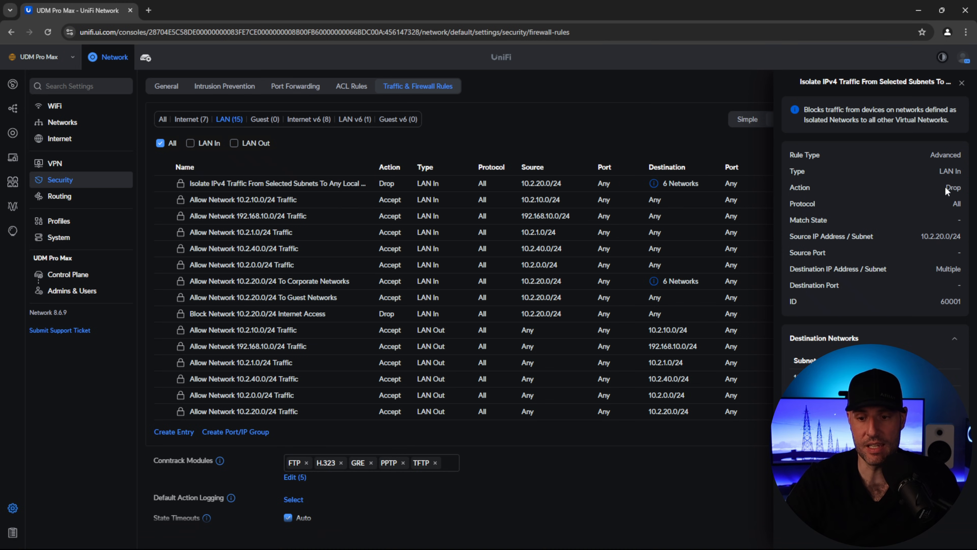
{"action": "left_click_drag", "start_coordinate": [919, 237], "coordinate": [965, 238]}
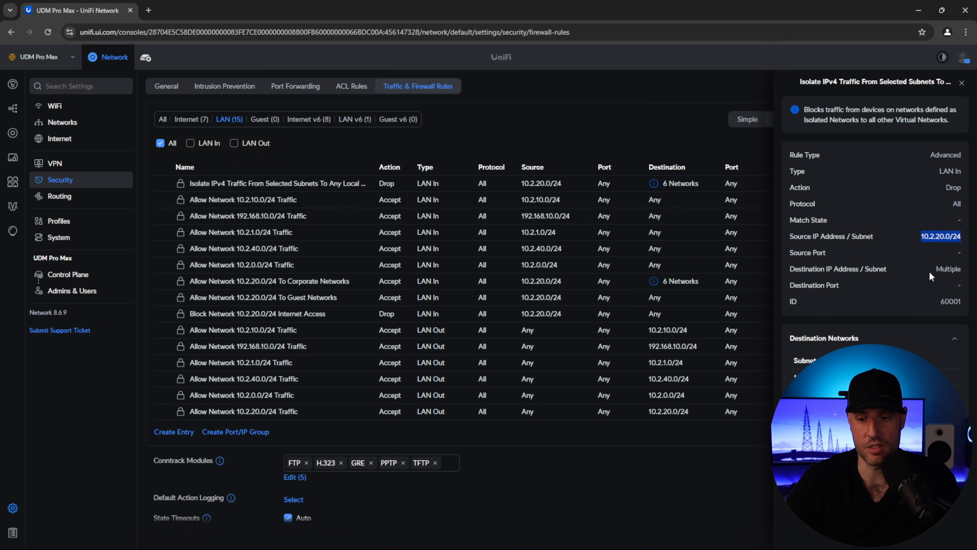
{"action": "left_click", "coordinate": [62, 122]}
{"action": "left_click", "coordinate": [200, 176]}
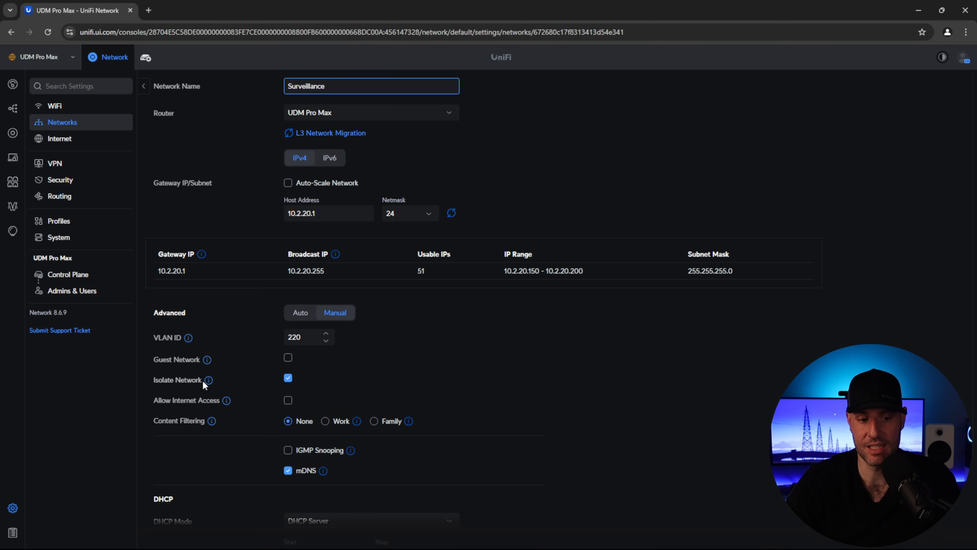
- Turn off Isolate Network for Surveillance, apply, and confirm its isolation rule disappears
{"action": "mouse_move", "coordinate": [209, 381]}
{"action": "left_click", "coordinate": [288, 377]}
{"action": "scroll", "coordinate": [257, 464], "scroll_direction": "down", "scroll_amount": 3}
{"action": "left_click", "coordinate": [185, 523]}
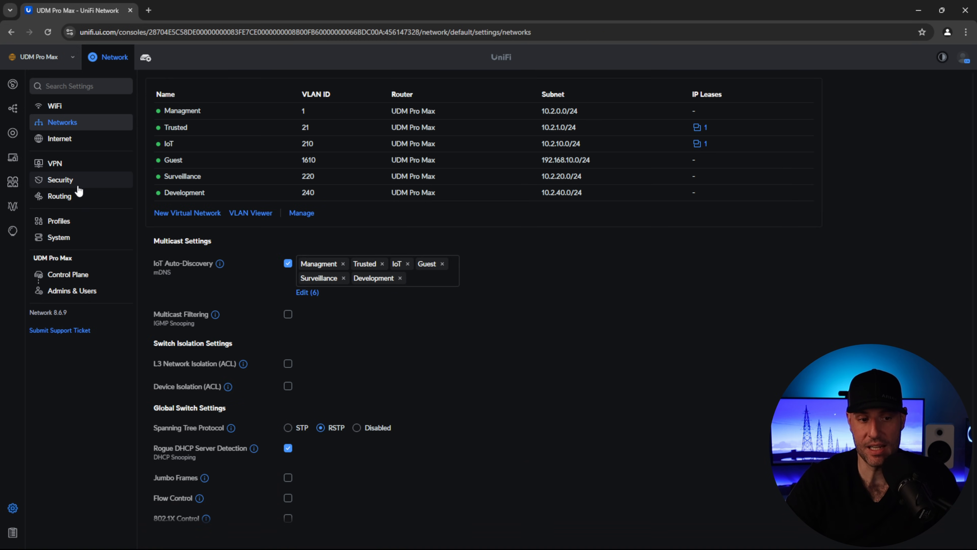
{"action": "left_click", "coordinate": [71, 180]}
{"action": "left_click", "coordinate": [418, 87]}
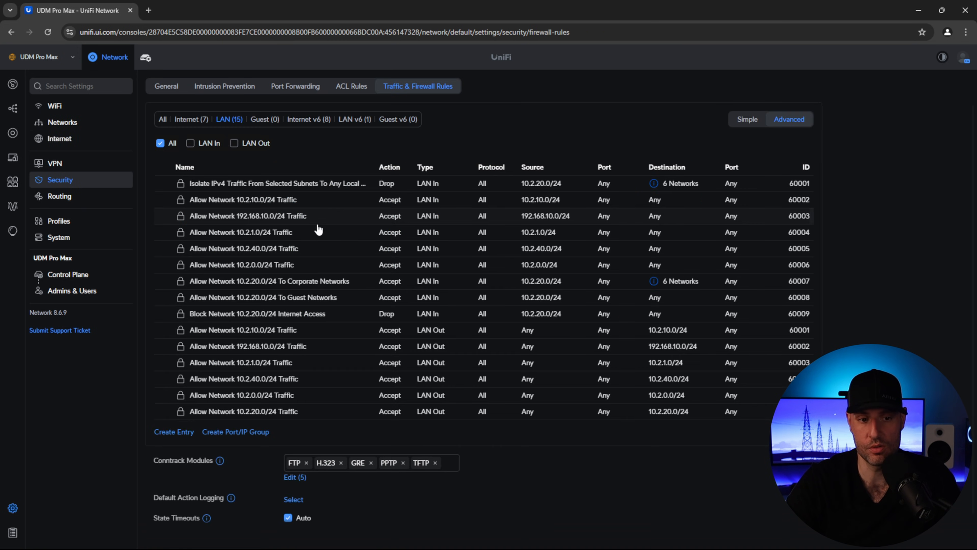
{"action": "left_click", "coordinate": [46, 31]}
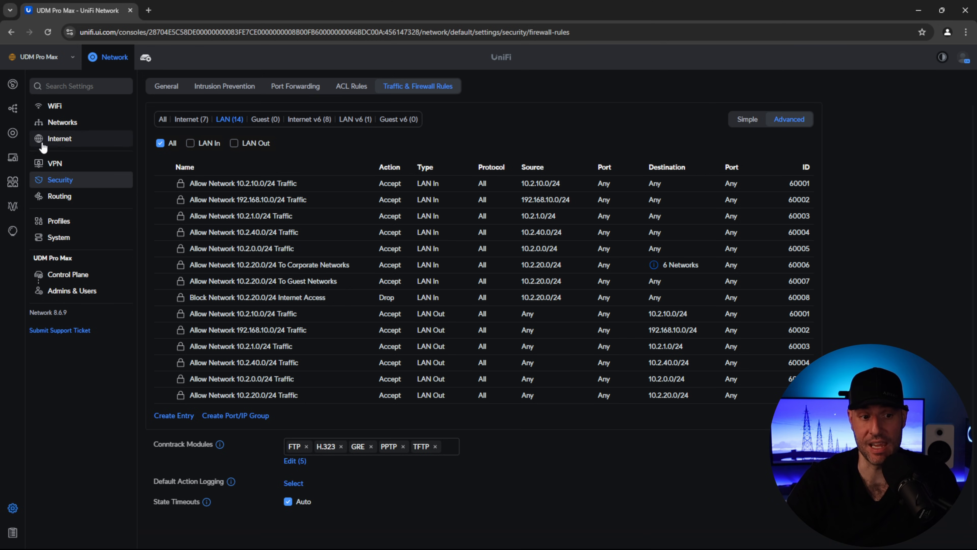
- Re-enable Isolate Network on Surveillance, apply, and inspect the restored isolation drop rule
{"action": "left_click", "coordinate": [52, 123]}
{"action": "left_click", "coordinate": [218, 177]}
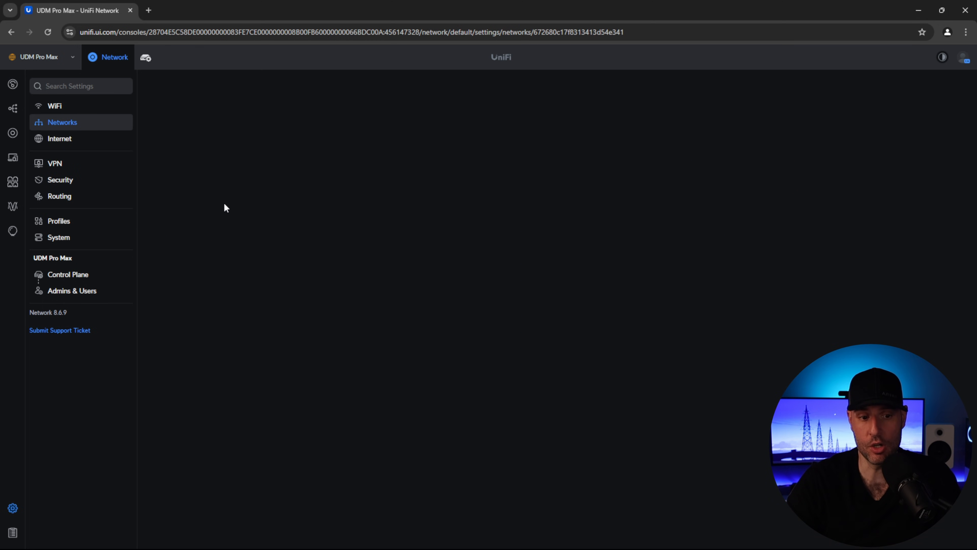
{"action": "left_click", "coordinate": [288, 379]}
{"action": "left_click", "coordinate": [196, 524]}
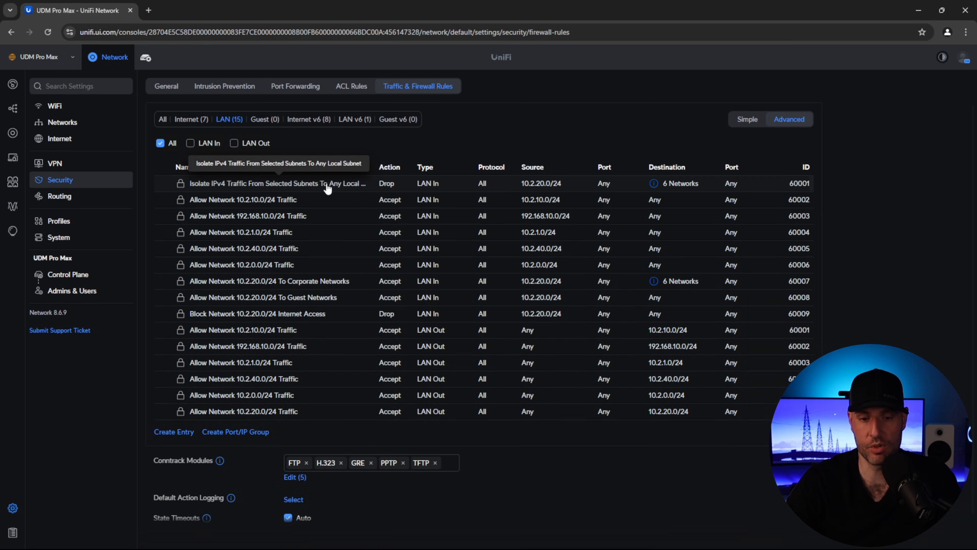
{"action": "left_click", "coordinate": [277, 183]}
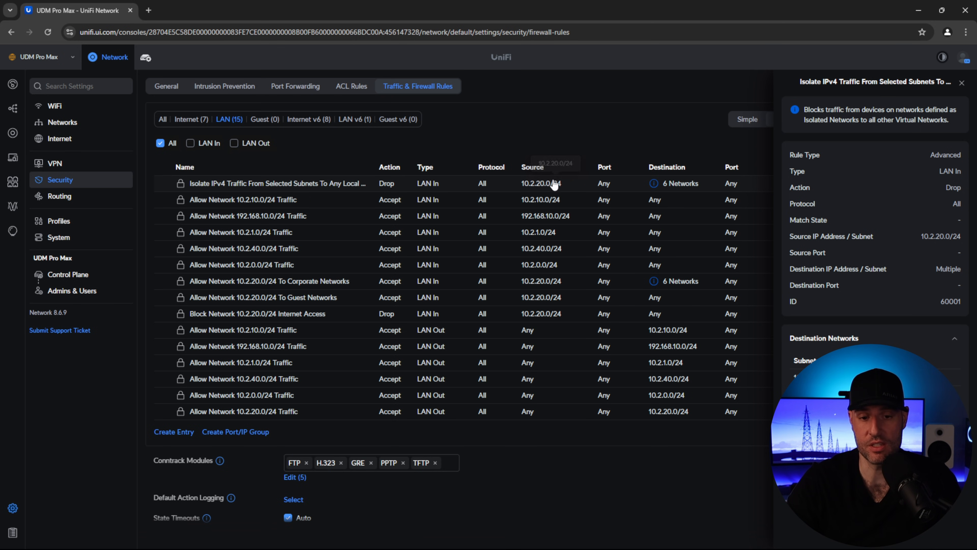
{"action": "mouse_move", "coordinate": [661, 189]}
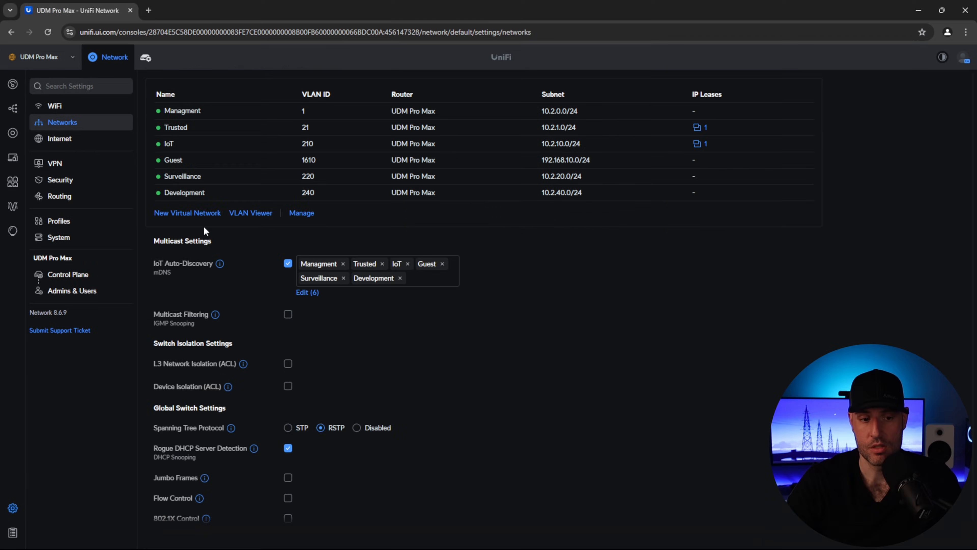
- Create a virtual network named test (192.168.70.0/24) and review the Isolate rule, now covering 7 networks
{"action": "left_click", "coordinate": [216, 215]}
{"action": "type", "text": "test"}
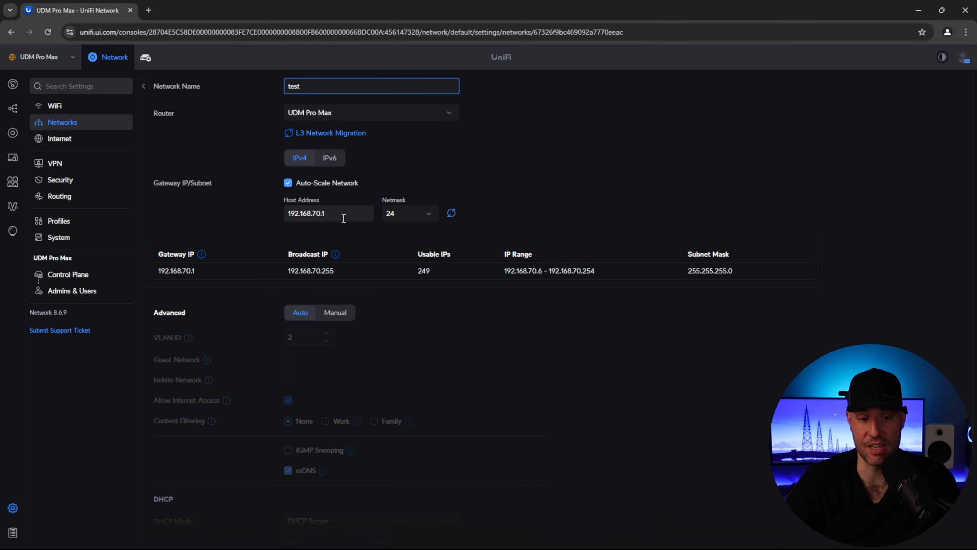
{"action": "left_click", "coordinate": [62, 180]}
{"action": "left_click", "coordinate": [437, 87]}
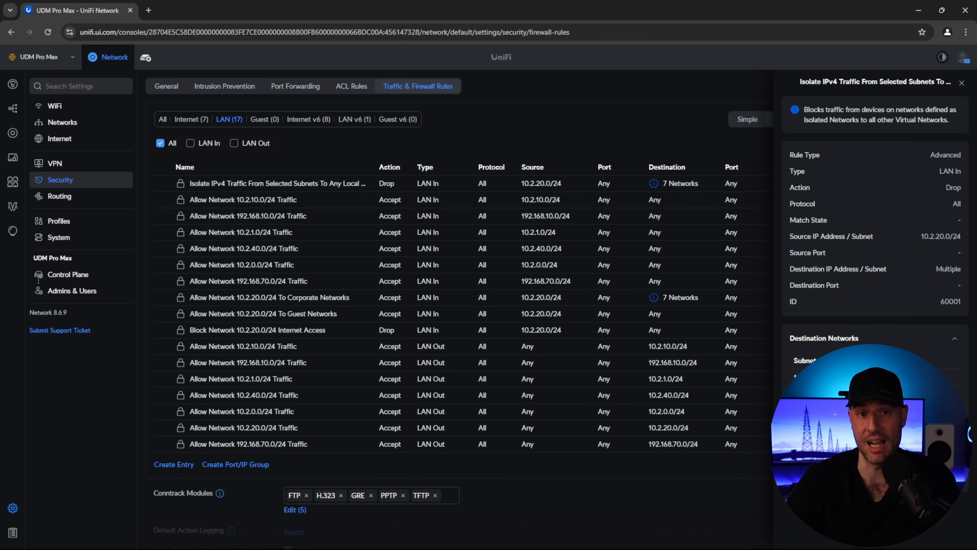
- Glance at Surveillance's settings, then open the Guest network (VLAN 1610, 192.168.10.1) for editing
{"action": "left_click", "coordinate": [78, 123]}
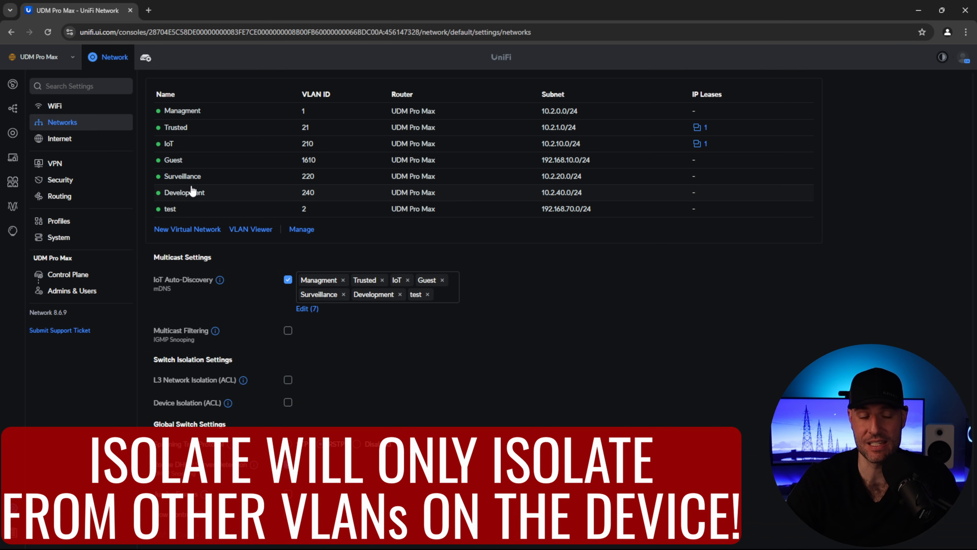
{"action": "left_click", "coordinate": [269, 176]}
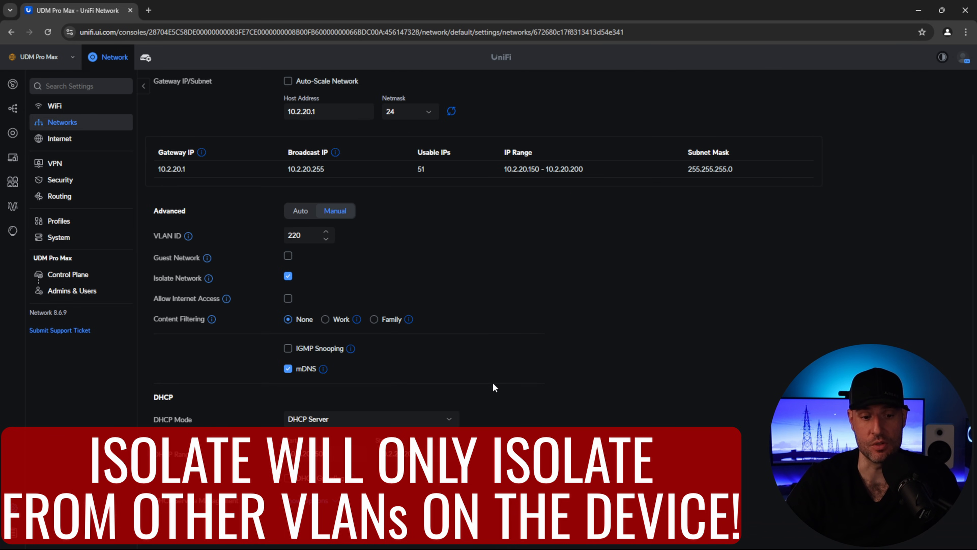
{"action": "scroll", "coordinate": [423, 369], "scroll_direction": "up", "scroll_amount": 1}
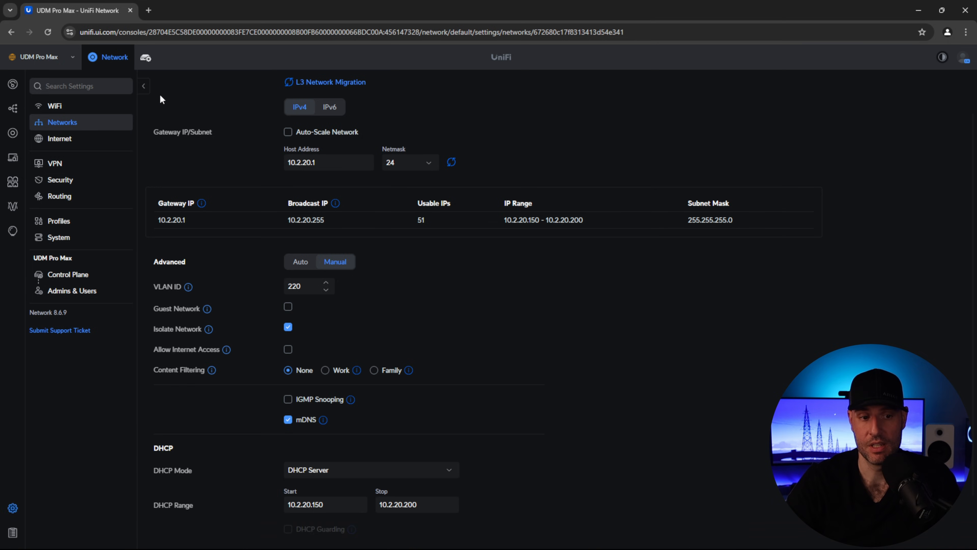
{"action": "left_click", "coordinate": [61, 121]}
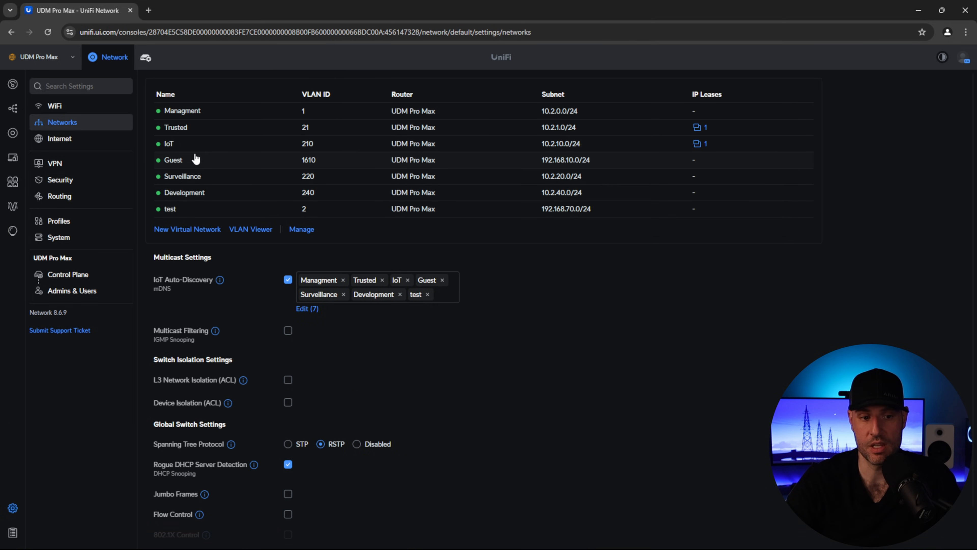
{"action": "left_click", "coordinate": [196, 159]}
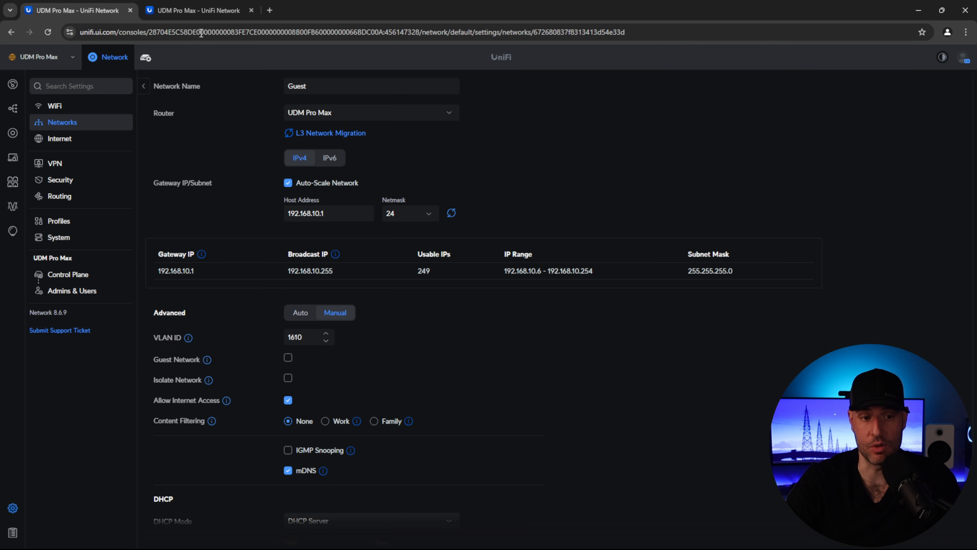
- Check the Guest-filtered firewall rules before changing the Guest network
{"action": "left_click", "coordinate": [195, 12]}
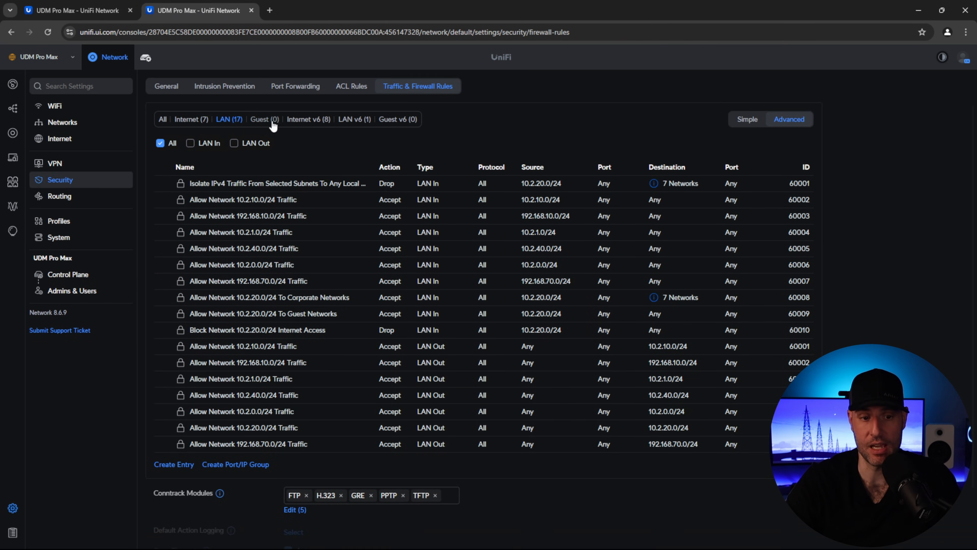
{"action": "left_click", "coordinate": [265, 119]}
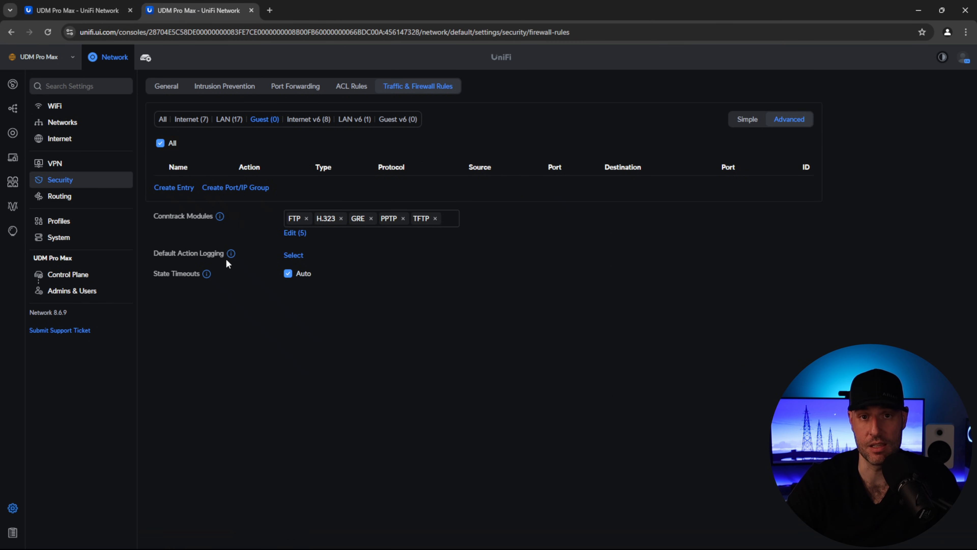
{"action": "left_click", "coordinate": [98, 11]}
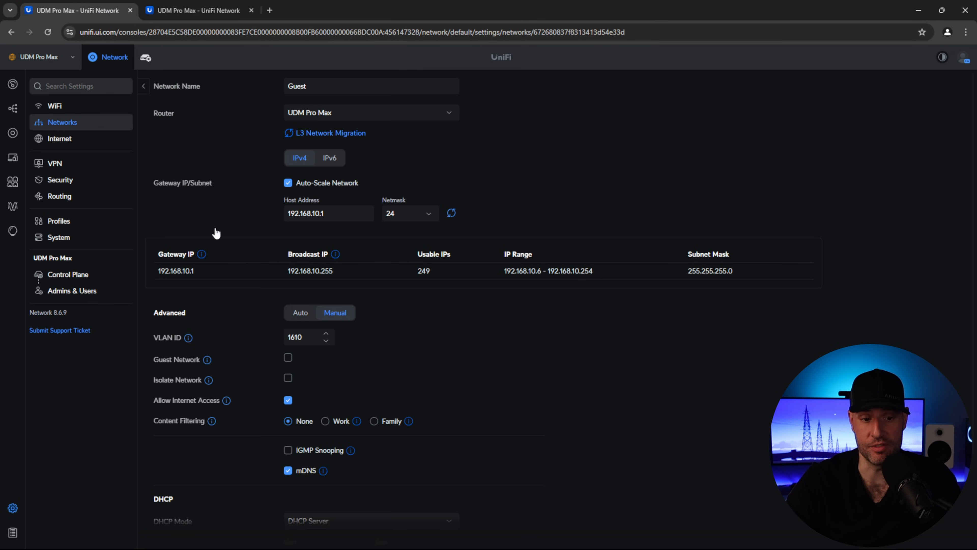
- Mark Guest as a guest network, apply, and refresh to see 15 automatic Guest rules
{"action": "left_click", "coordinate": [288, 357]}
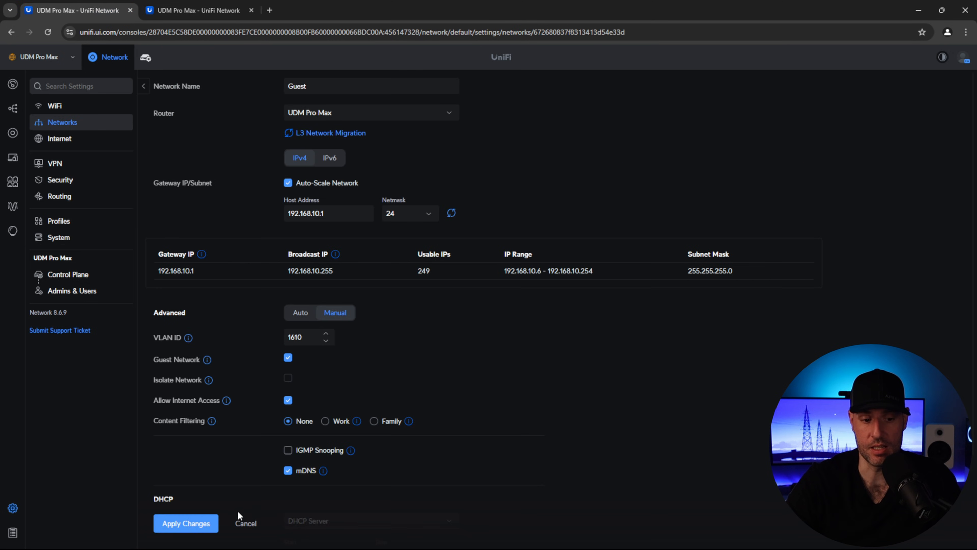
{"action": "left_click", "coordinate": [216, 523]}
{"action": "left_click", "coordinate": [195, 11]}
{"action": "left_click", "coordinate": [47, 32]}
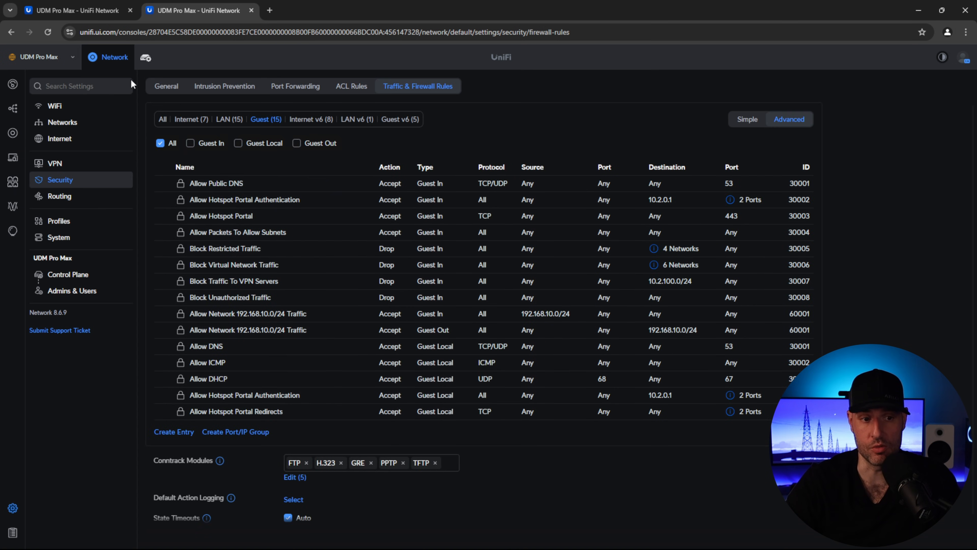
{"action": "left_click", "coordinate": [85, 11]}
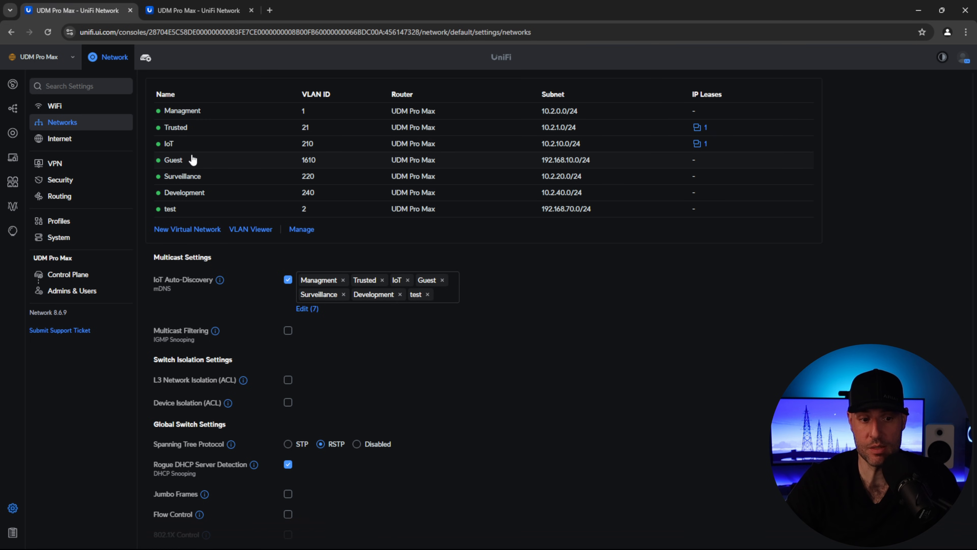
{"action": "left_click", "coordinate": [190, 161]}
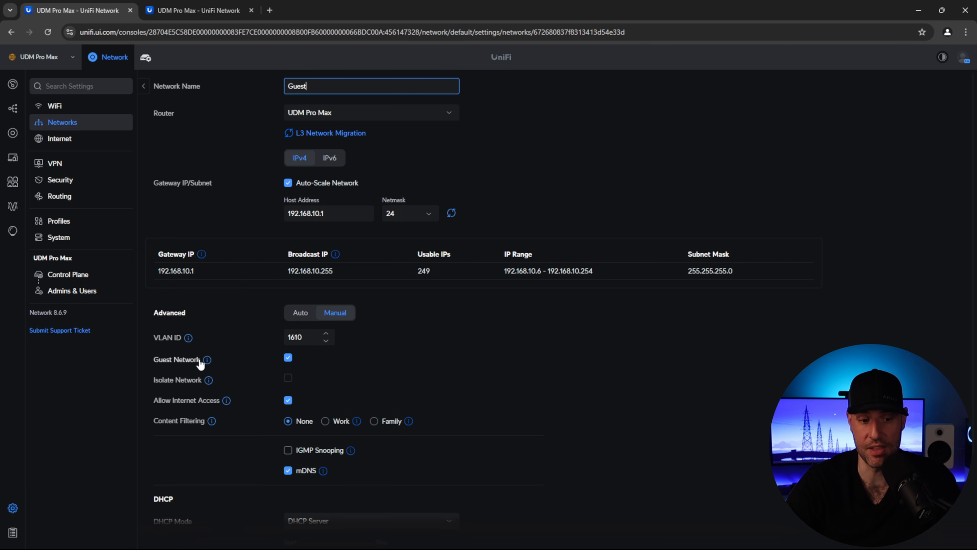
{"action": "left_click", "coordinate": [182, 12]}
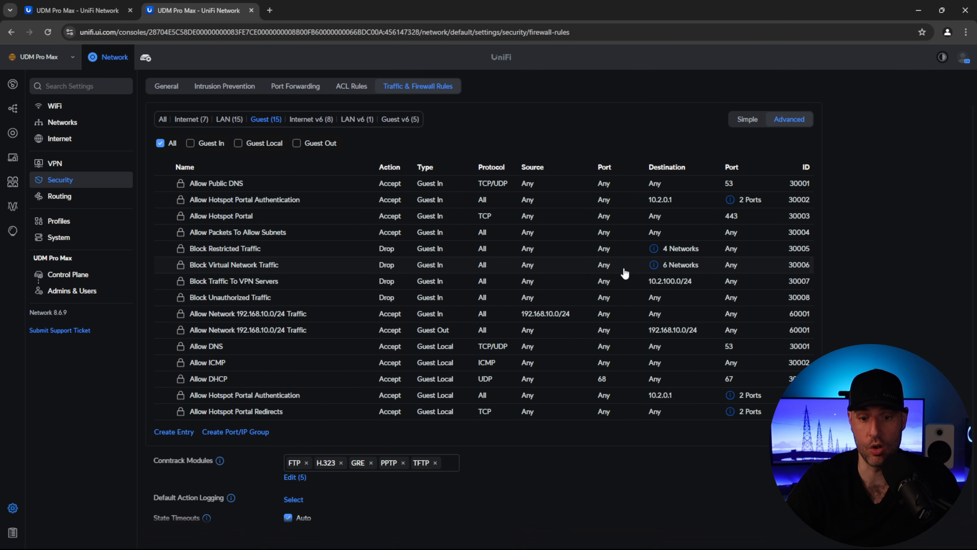
- Review the Block 10.2.20.0/24 Internet Access rule and why isolation is unavailable for Guest
{"action": "mouse_move", "coordinate": [654, 265]}
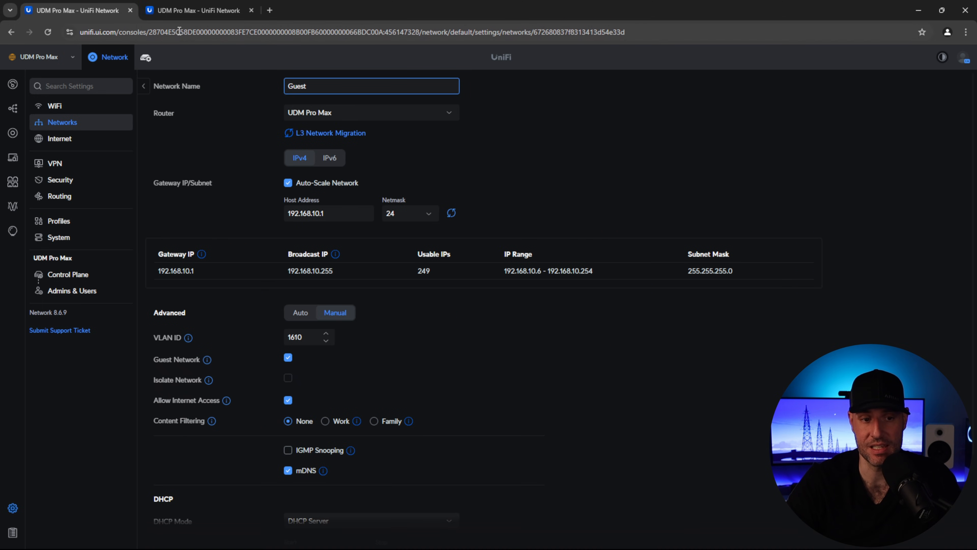
{"action": "left_click", "coordinate": [182, 11]}
{"action": "left_click", "coordinate": [326, 318]}
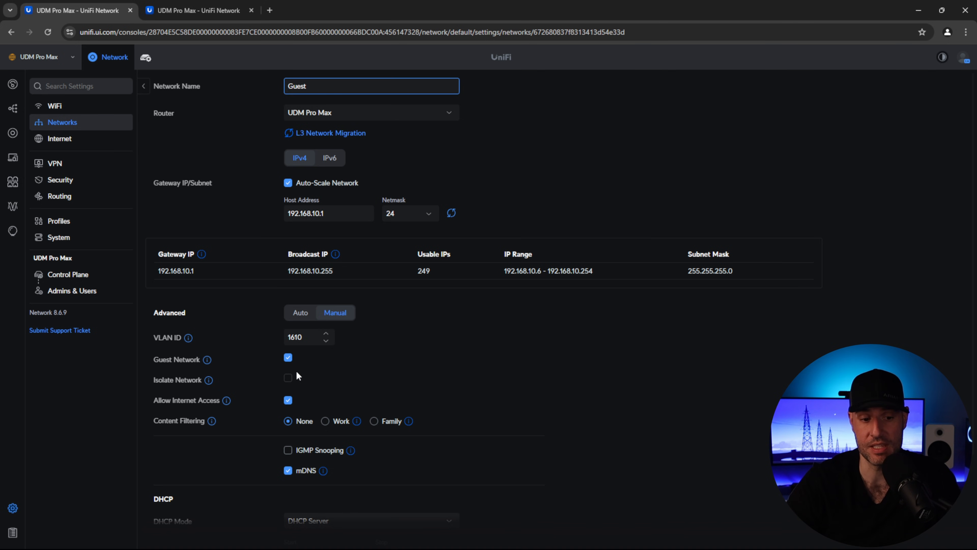
{"action": "left_click", "coordinate": [287, 377]}
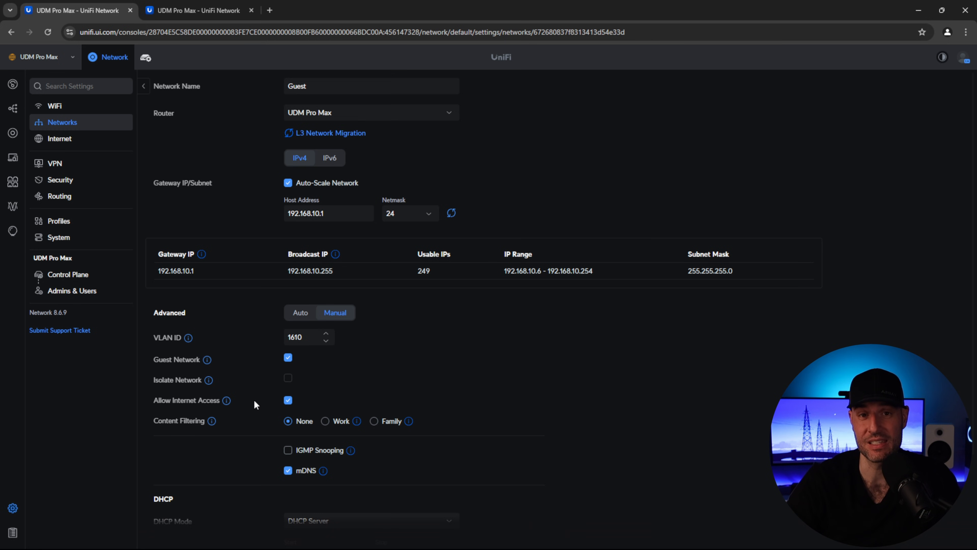
{"action": "key", "text": "ctrl+Tab"}
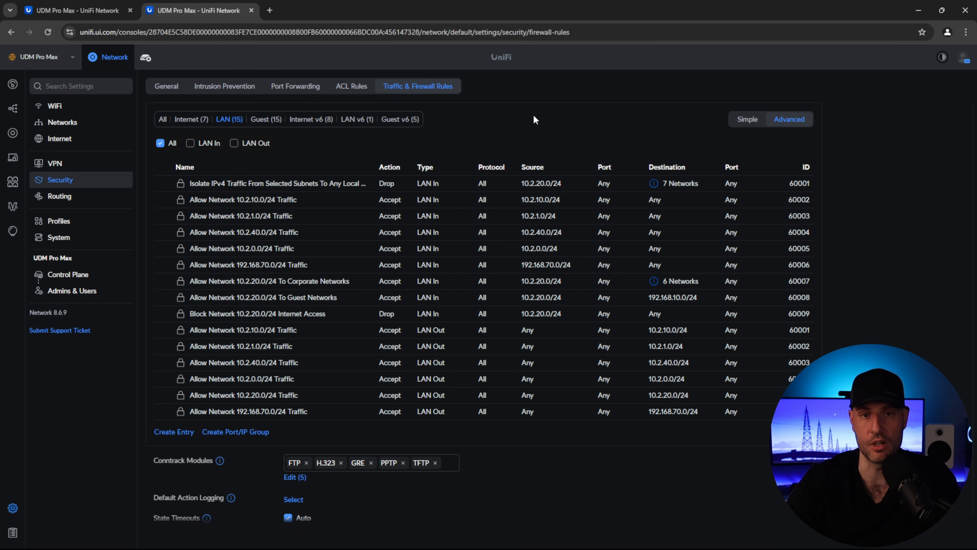
{"action": "key", "text": "ctrl+shift+Tab"}
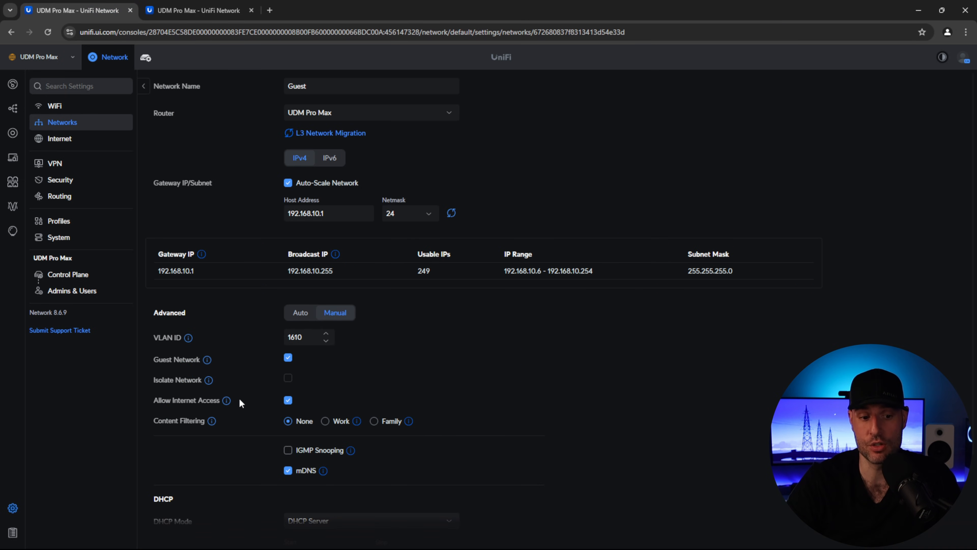
{"action": "left_click", "coordinate": [221, 14]}
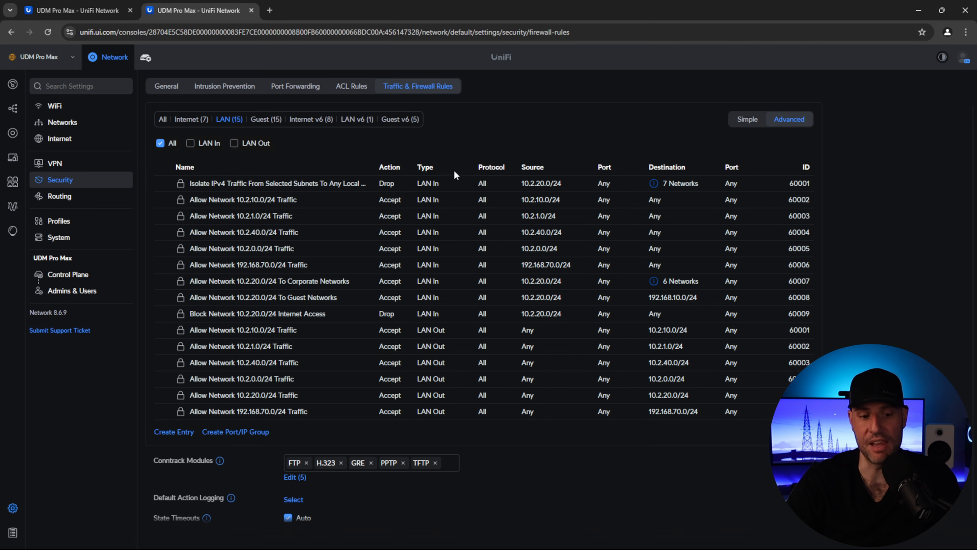
- Create a new firewall rule of type LAN In
{"action": "left_click", "coordinate": [177, 432]}
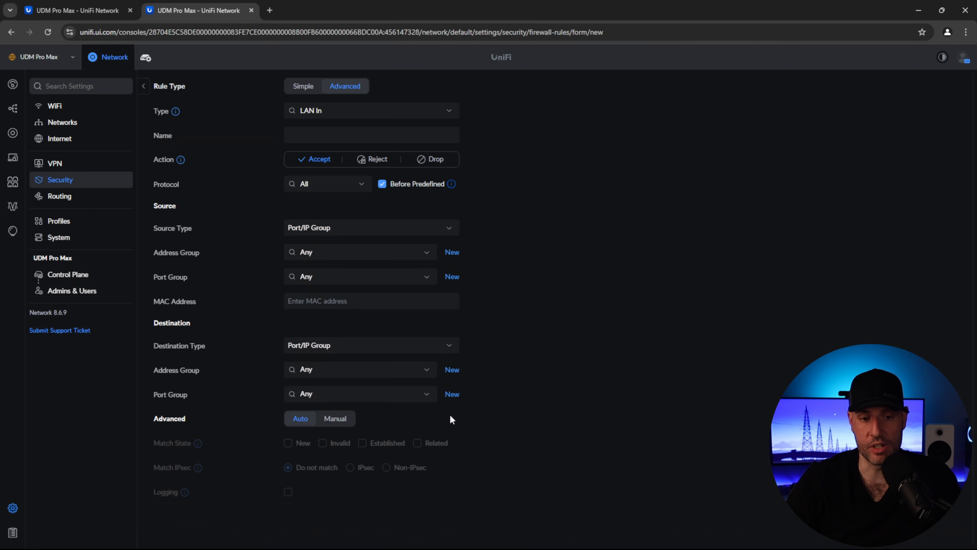
{"action": "left_click", "coordinate": [327, 114]}
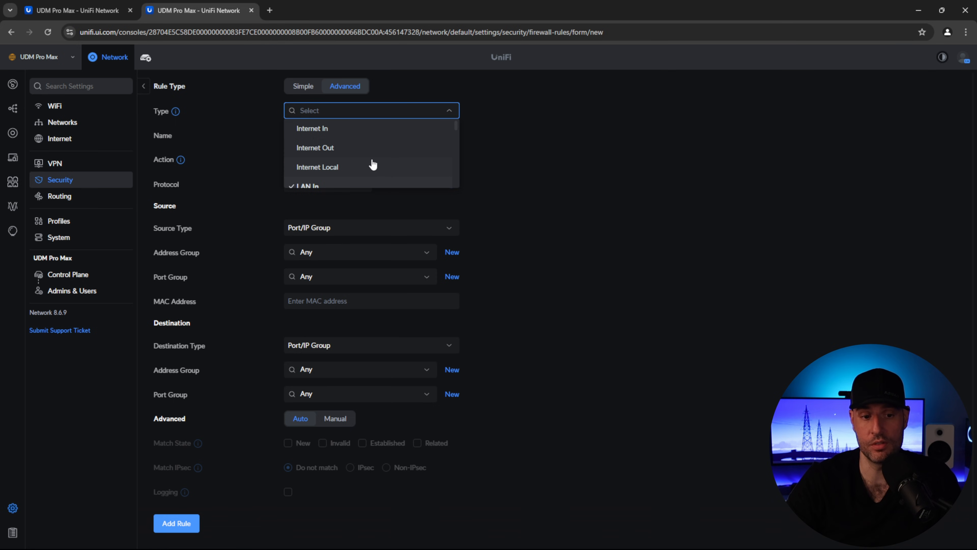
{"action": "scroll", "coordinate": [373, 164], "scroll_direction": "down", "scroll_amount": 5}
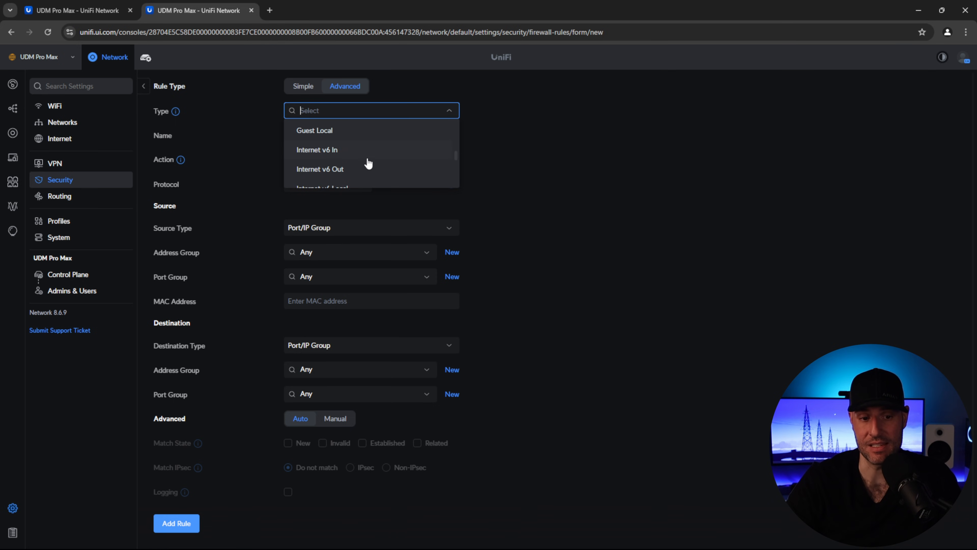
{"action": "scroll", "coordinate": [369, 165], "scroll_direction": "down", "scroll_amount": 2}
{"action": "scroll", "coordinate": [384, 168], "scroll_direction": "up", "scroll_amount": 2}
{"action": "scroll", "coordinate": [386, 168], "scroll_direction": "down", "scroll_amount": 3}
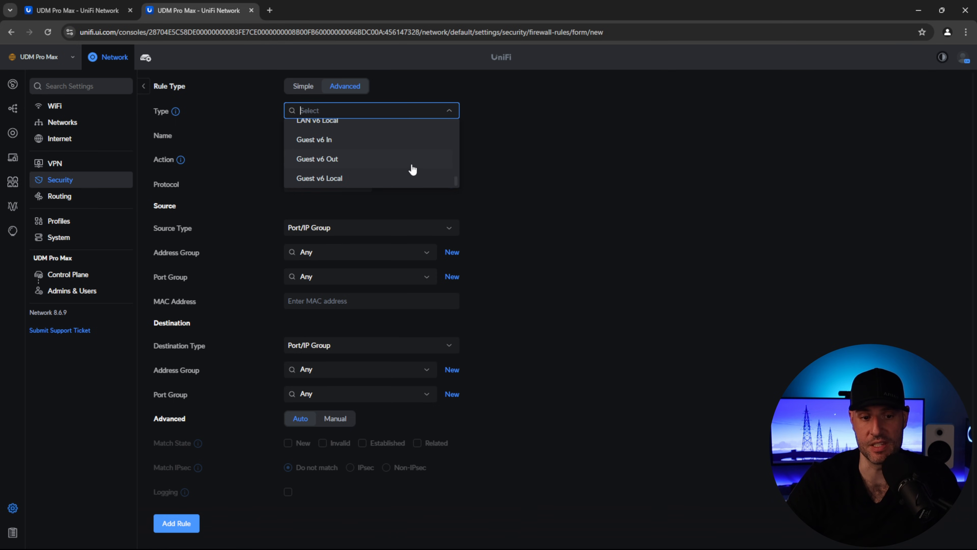
{"action": "left_click", "coordinate": [536, 169]}
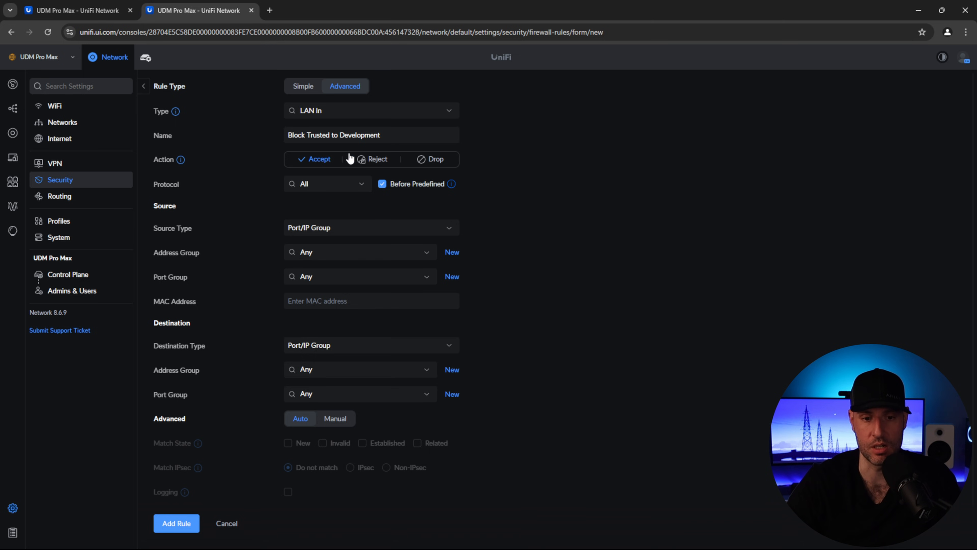
- Set the rule's action to Drop rather than Reject and keep protocol All
{"action": "left_click", "coordinate": [431, 159]}
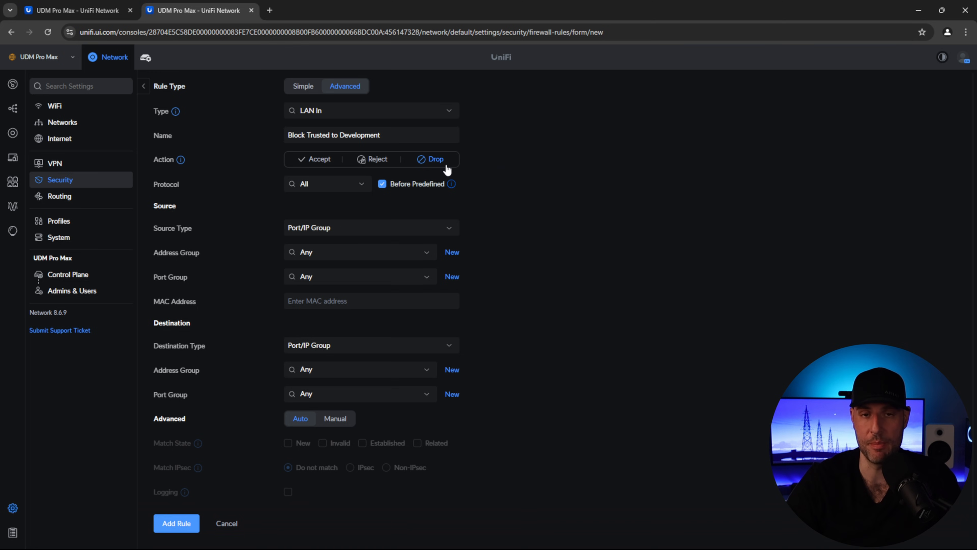
{"action": "left_click", "coordinate": [381, 161]}
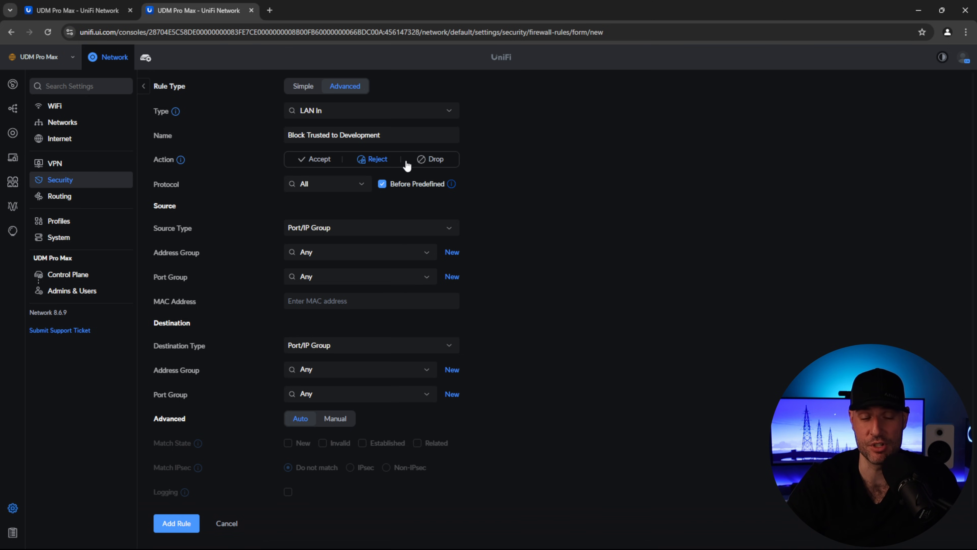
{"action": "left_click", "coordinate": [414, 165]}
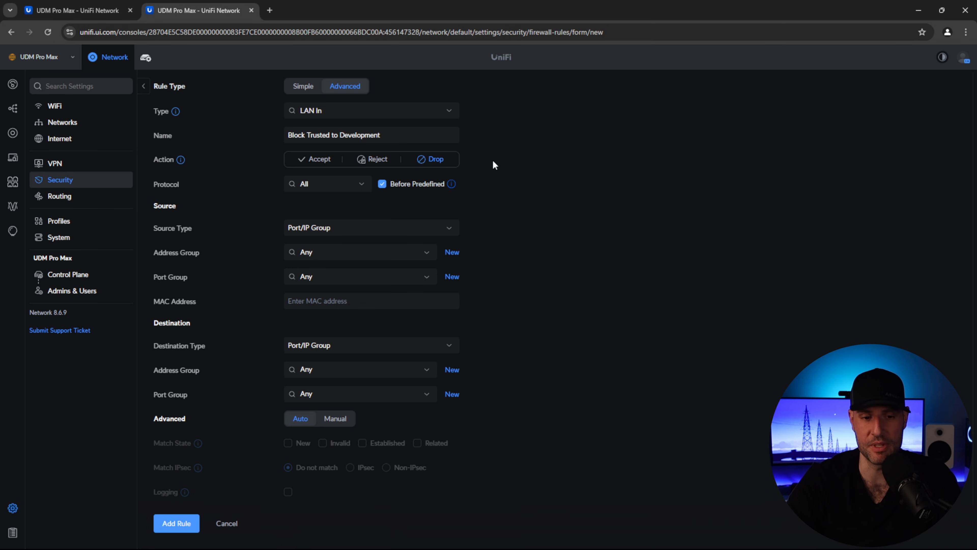
{"action": "left_click", "coordinate": [361, 186]}
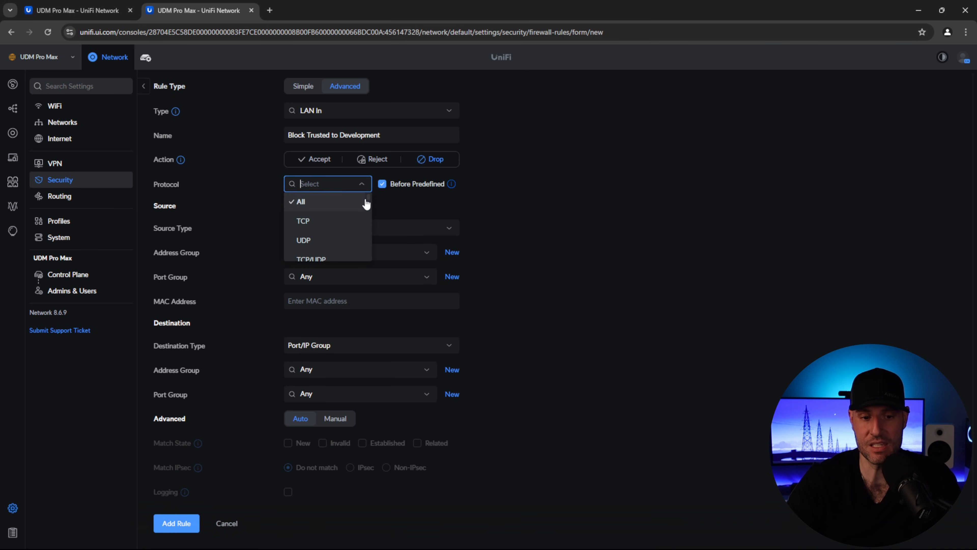
{"action": "scroll", "coordinate": [367, 220], "scroll_direction": "down", "scroll_amount": 5}
{"action": "mouse_move", "coordinate": [368, 219]}
{"action": "left_mouse_down"}
{"action": "mouse_move", "coordinate": [371, 240]}
{"action": "mouse_move", "coordinate": [374, 206]}
{"action": "left_mouse_up"}
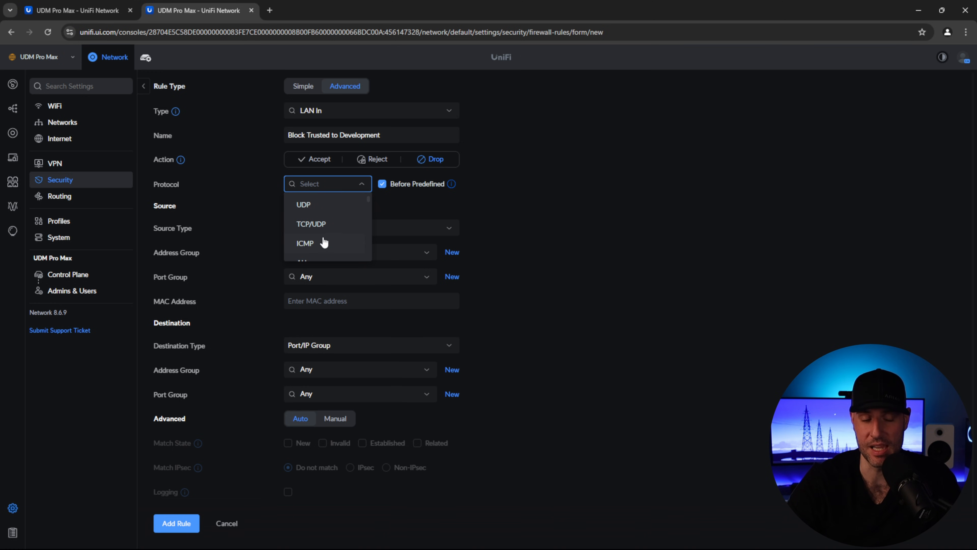
{"action": "scroll", "coordinate": [327, 231], "scroll_direction": "up", "scroll_amount": 2}
{"action": "left_click", "coordinate": [333, 208]}
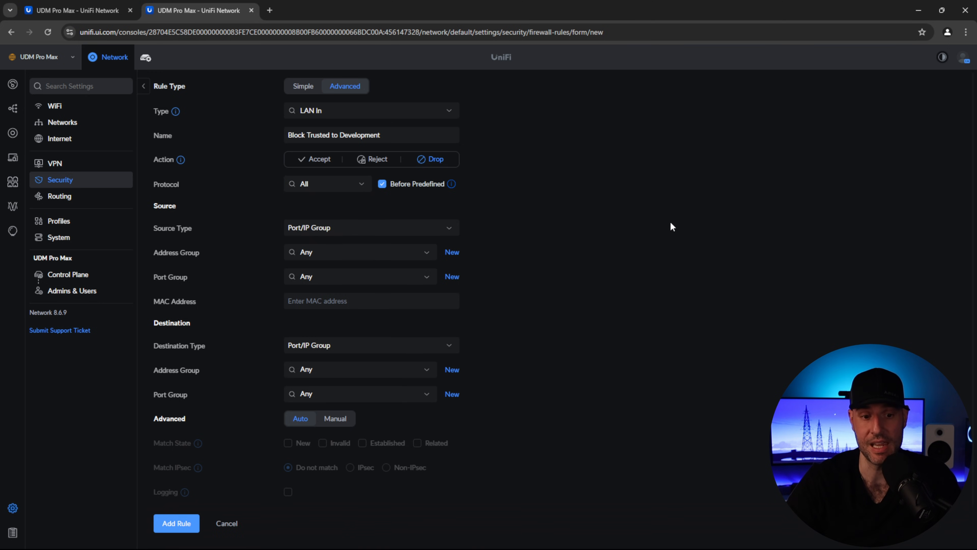
- Match source network Trusted and destination network Development, then add the rule
{"action": "left_click", "coordinate": [309, 265]}
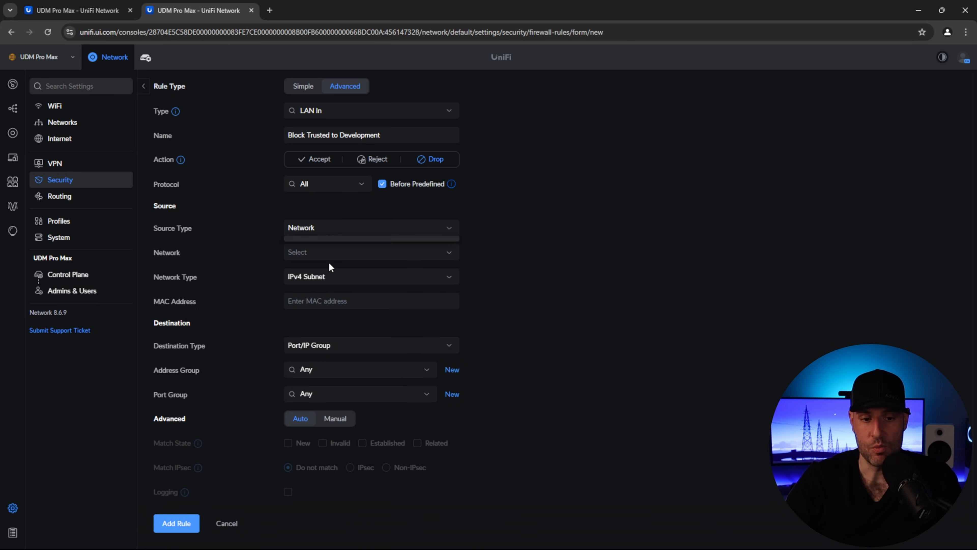
{"action": "left_click", "coordinate": [314, 348]}
{"action": "left_click", "coordinate": [312, 383]}
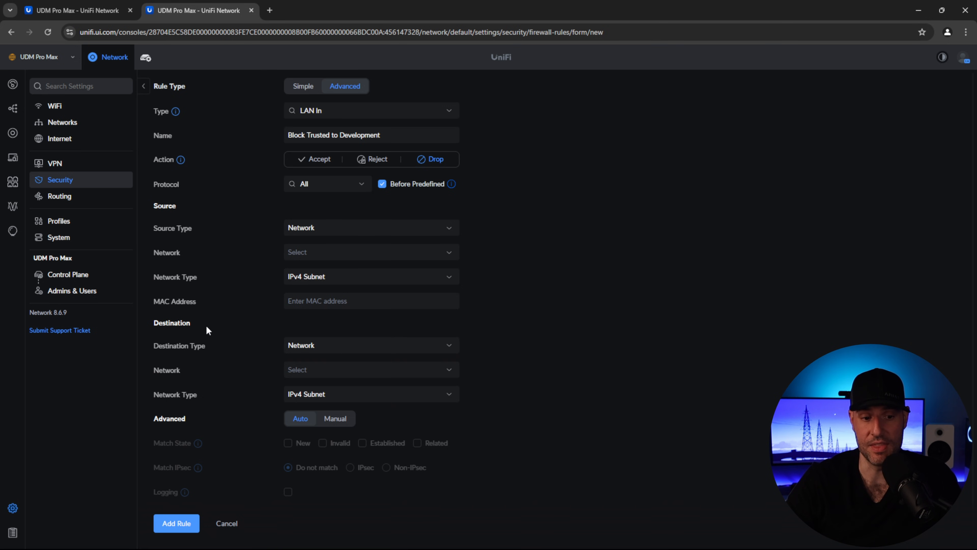
{"action": "left_click", "coordinate": [301, 252]}
{"action": "left_click", "coordinate": [310, 290]}
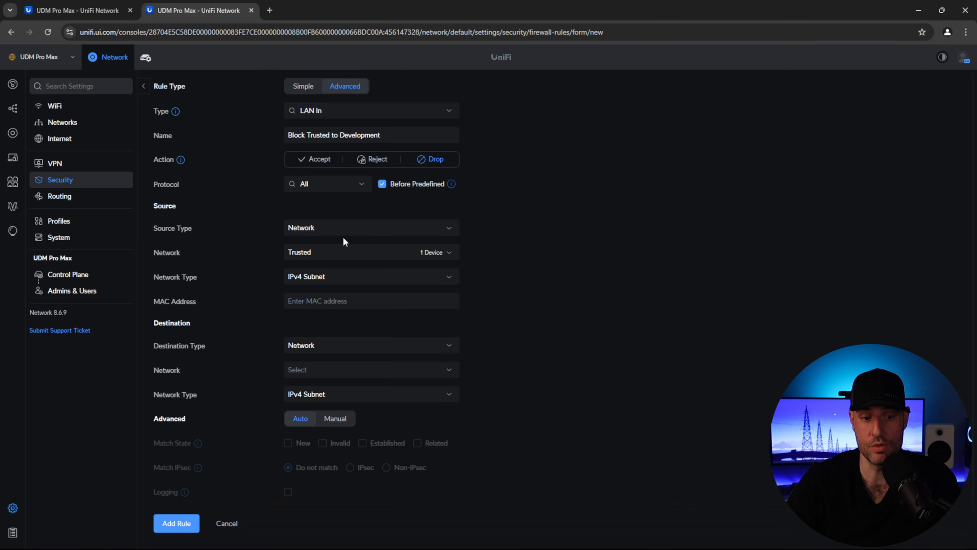
{"action": "left_click", "coordinate": [323, 370]}
{"action": "left_click", "coordinate": [308, 445]}
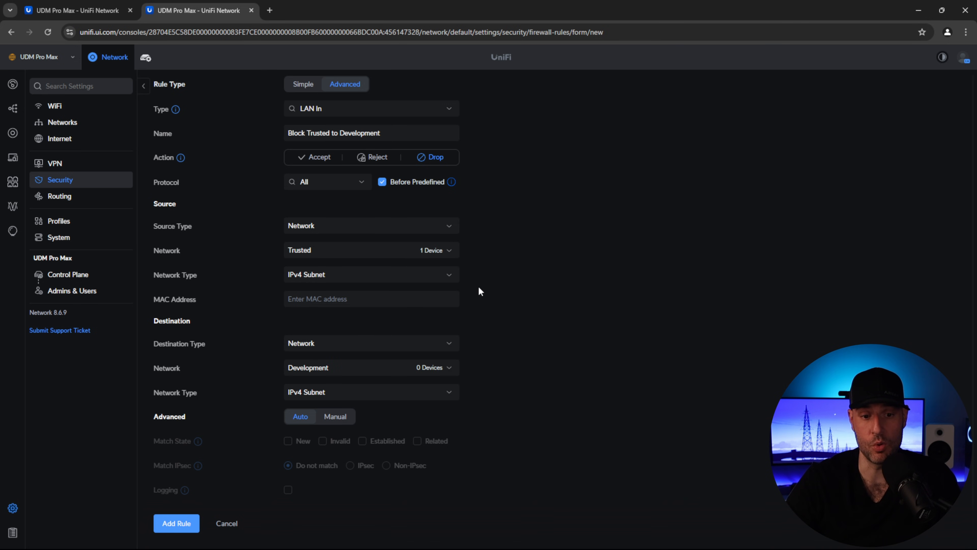
{"action": "left_click", "coordinate": [161, 526]}
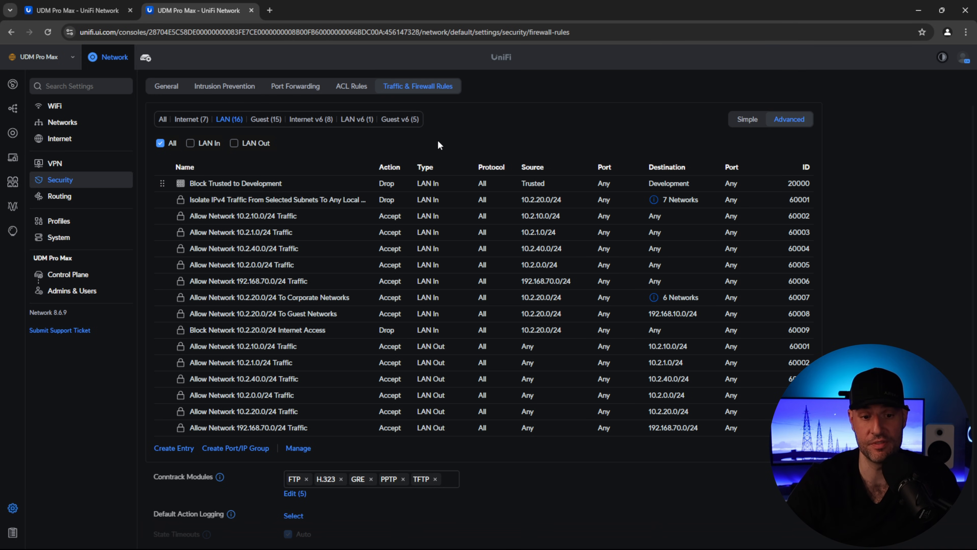
- Try dragging Block Trusted to Development down the list, then open it for editing
{"action": "left_click_drag", "start_coordinate": [161, 183], "coordinate": [158, 439]}
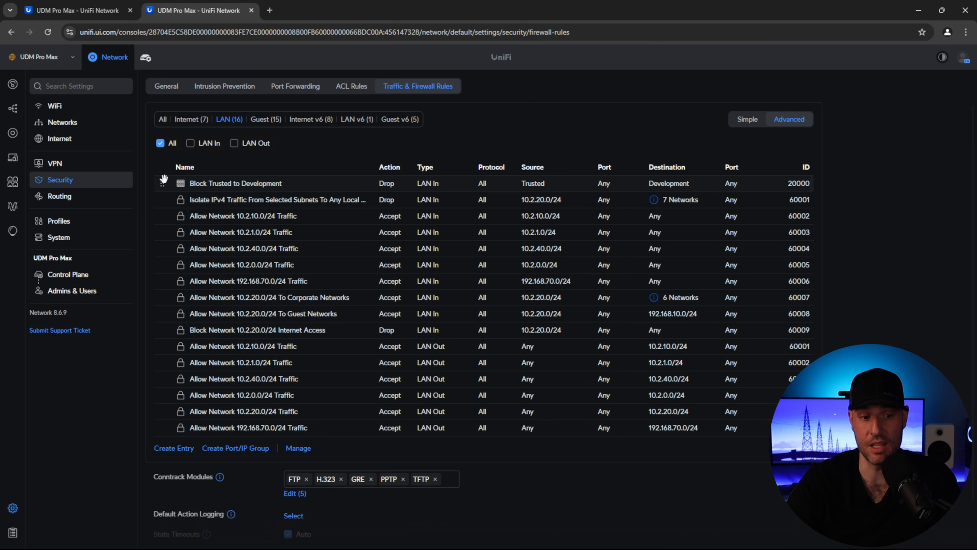
{"action": "left_click_drag", "start_coordinate": [162, 183], "coordinate": [160, 444]}
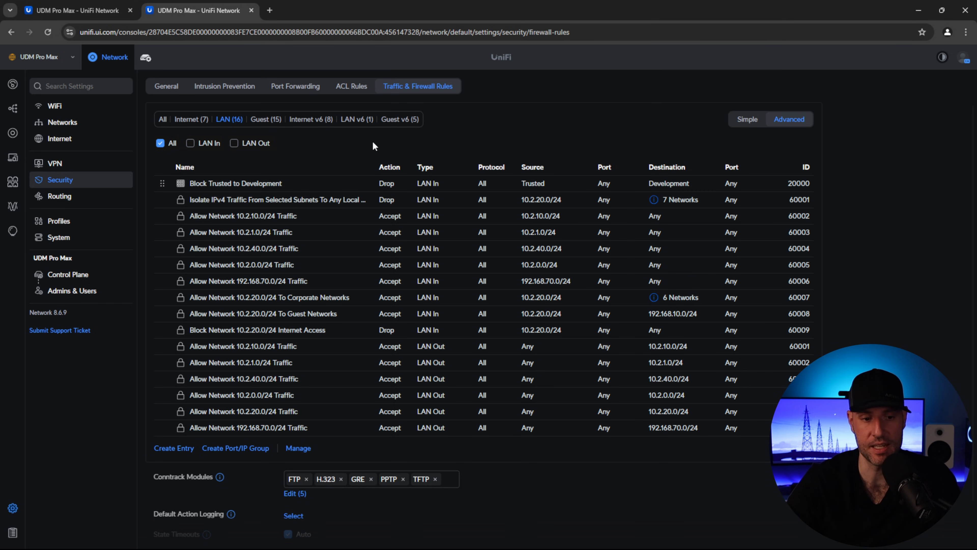
{"action": "left_click", "coordinate": [494, 188]}
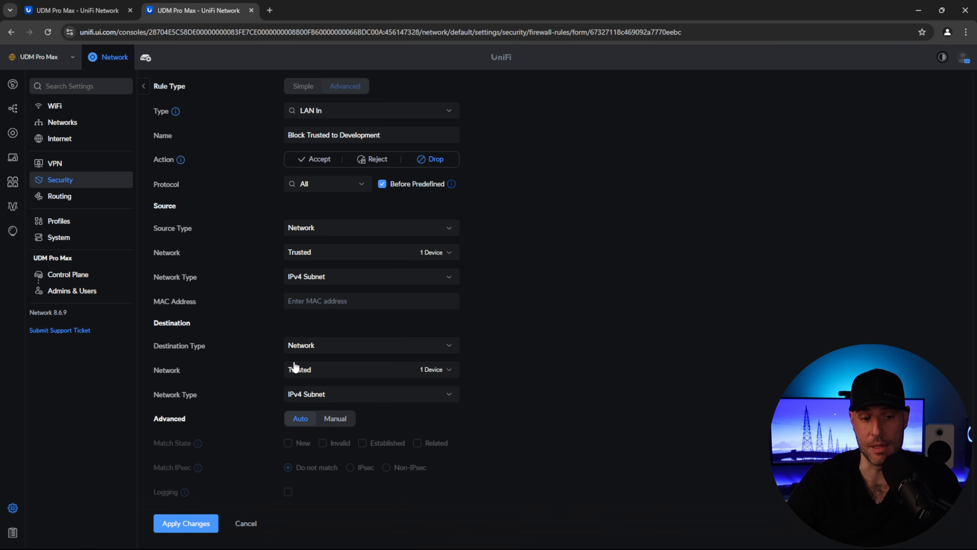
- Switch the rule's destination type to a port/IP group
{"action": "left_click", "coordinate": [306, 373]}
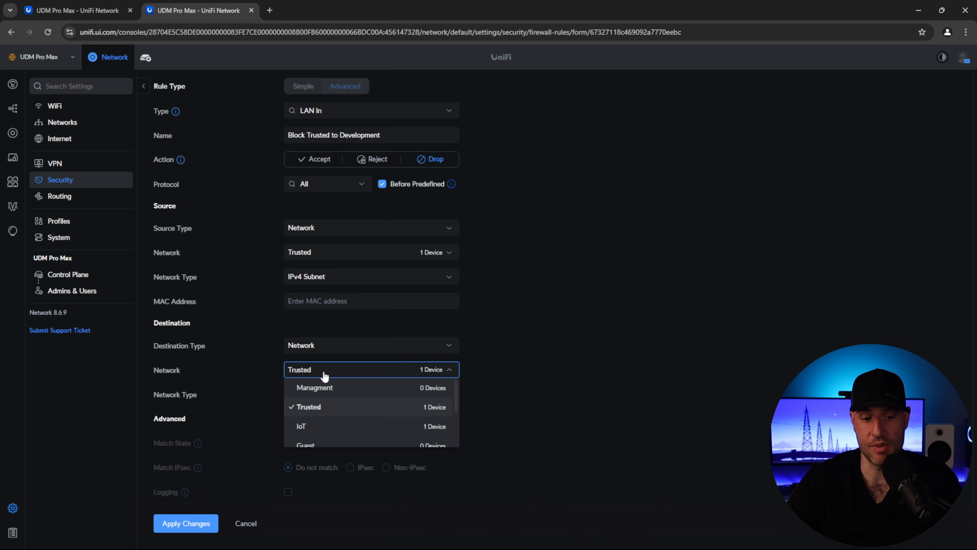
{"action": "left_click", "coordinate": [323, 352]}
{"action": "left_click", "coordinate": [323, 364]}
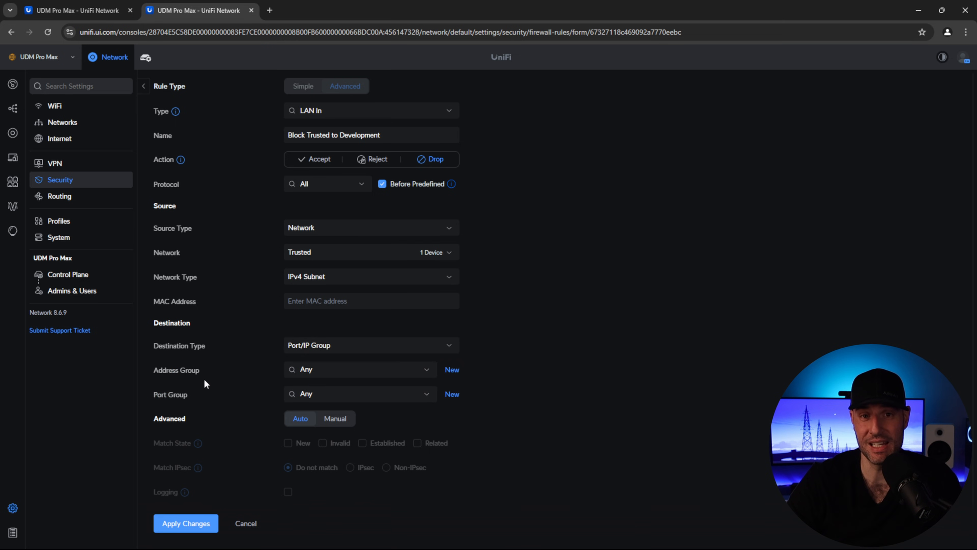
- Discard the rule edits and save a Management and Surveillance IP group (10.2.0.0/24, 10.2.20.0/24)
{"action": "left_click", "coordinate": [86, 227]}
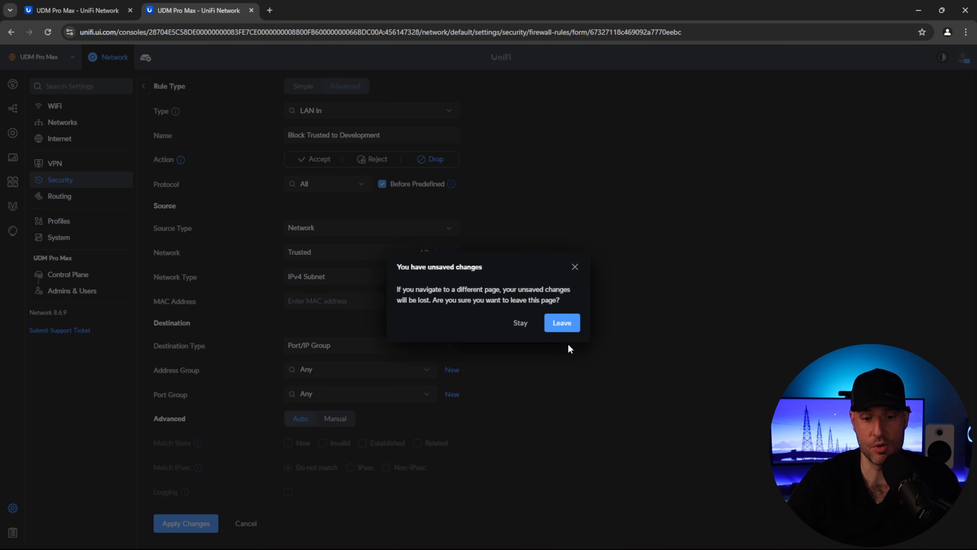
{"action": "left_click", "coordinate": [560, 324]}
{"action": "left_click", "coordinate": [338, 87]}
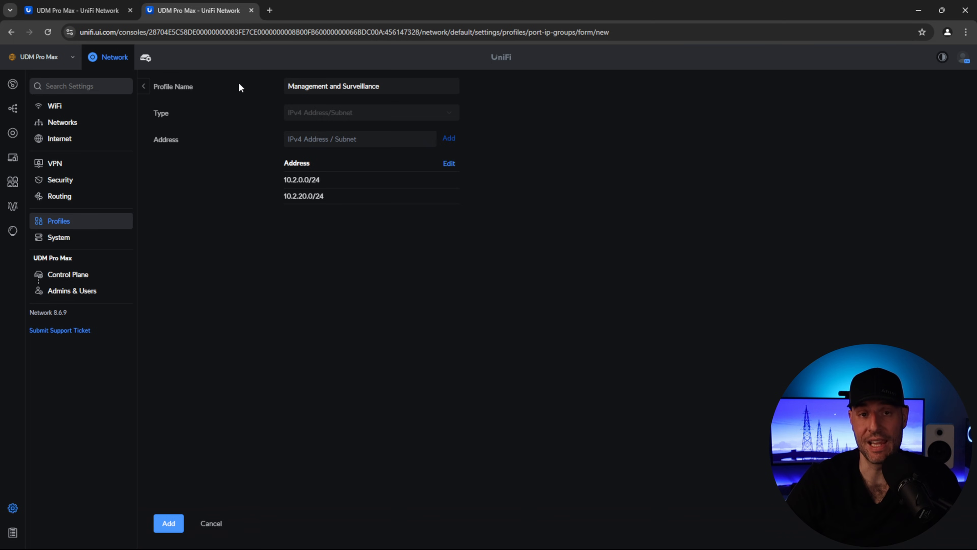
{"action": "left_click_drag", "start_coordinate": [400, 86], "coordinate": [286, 86]}
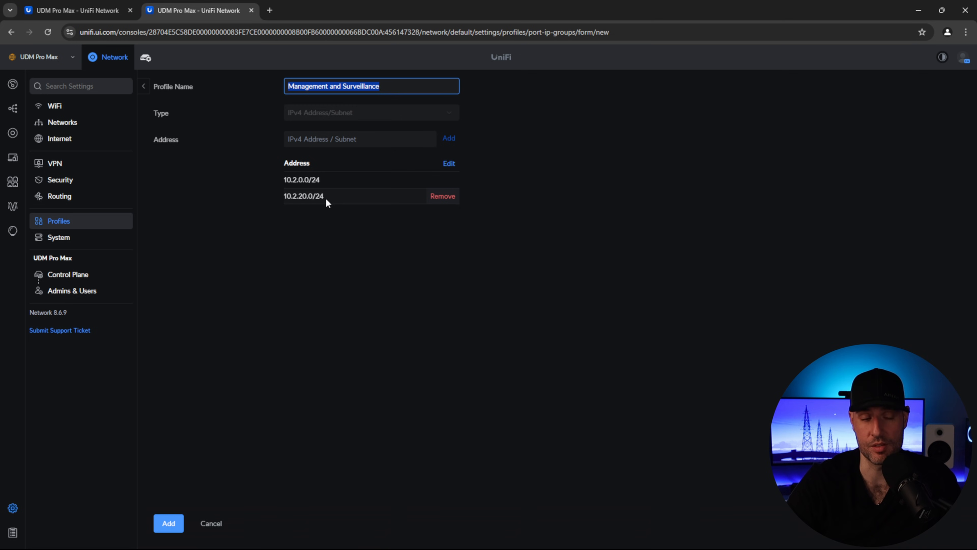
{"action": "left_click", "coordinate": [171, 524]}
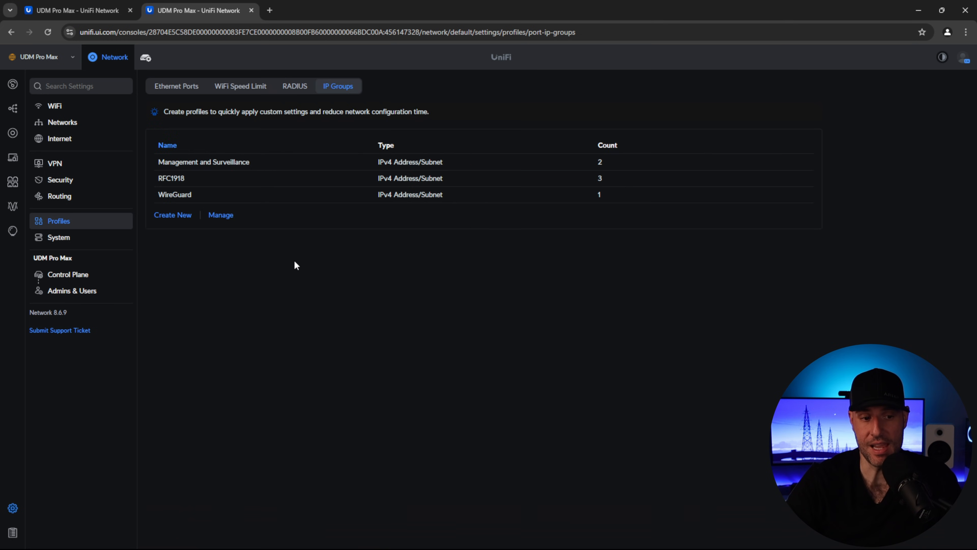
- Point the Block Trusted to Development rule's destination at the Management and Surveillance port/IP group
{"action": "left_click", "coordinate": [61, 181]}
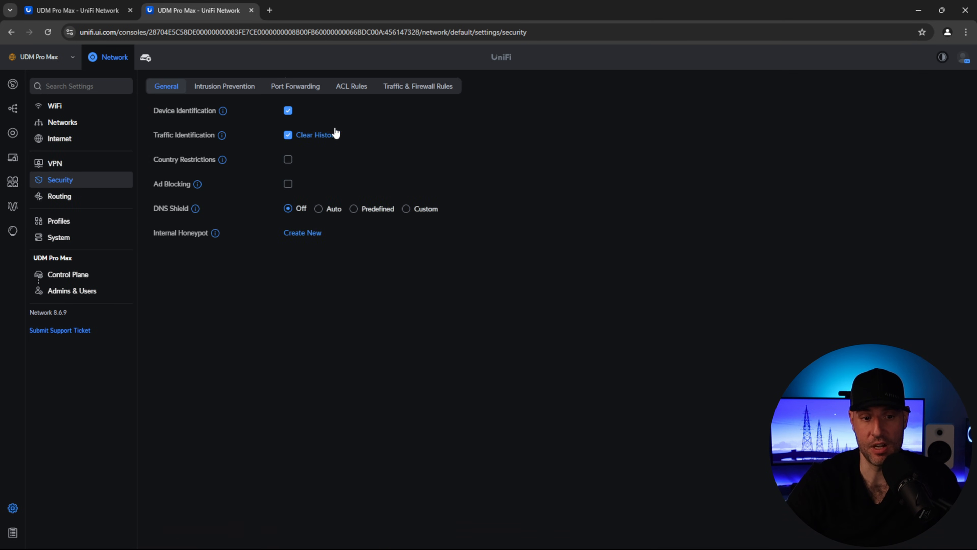
{"action": "left_click", "coordinate": [410, 89]}
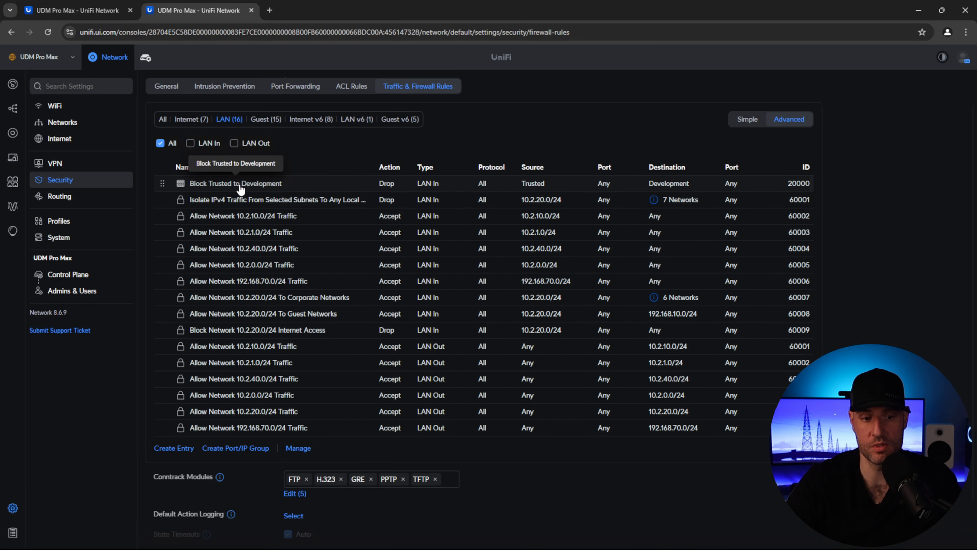
{"action": "left_click", "coordinate": [240, 184]}
{"action": "left_click", "coordinate": [330, 349]}
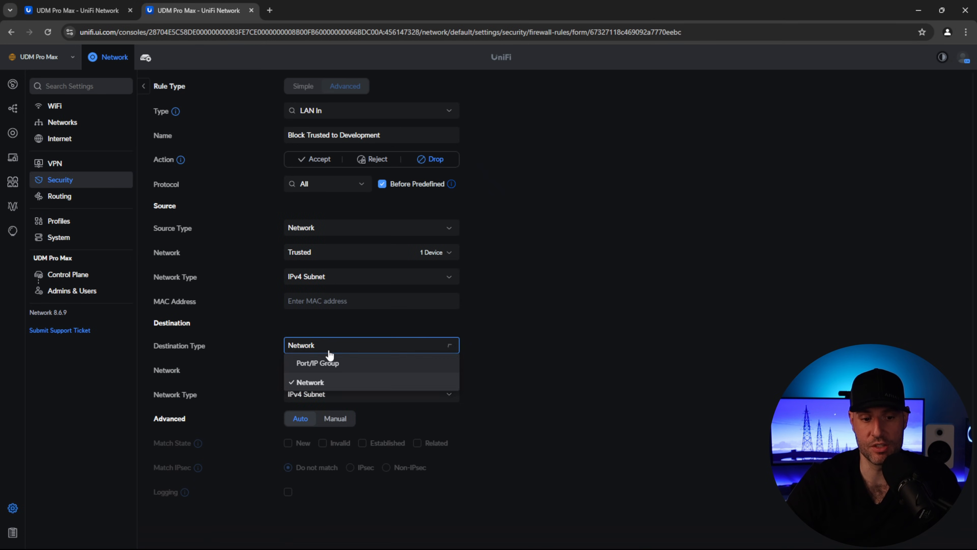
{"action": "left_click", "coordinate": [317, 364]}
{"action": "left_click", "coordinate": [356, 371]}
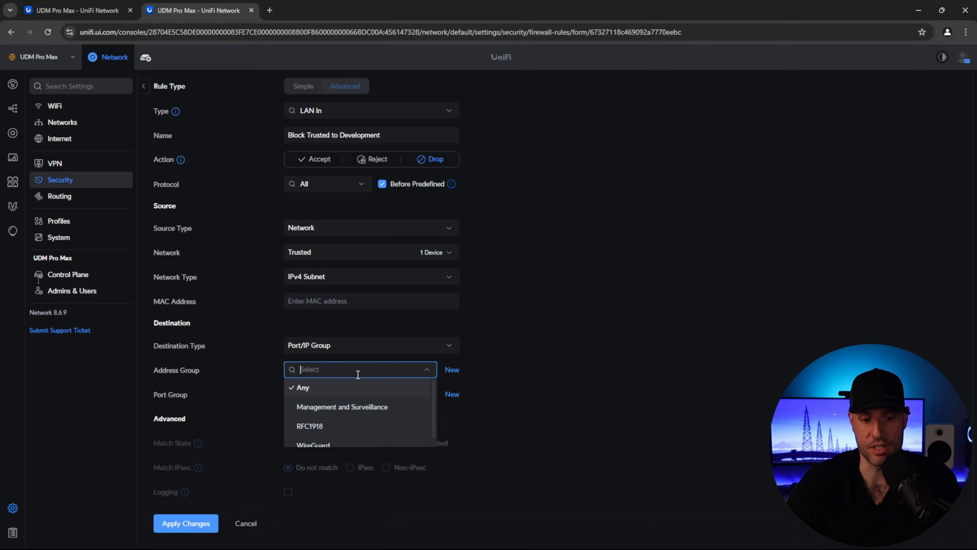
{"action": "left_click", "coordinate": [346, 414]}
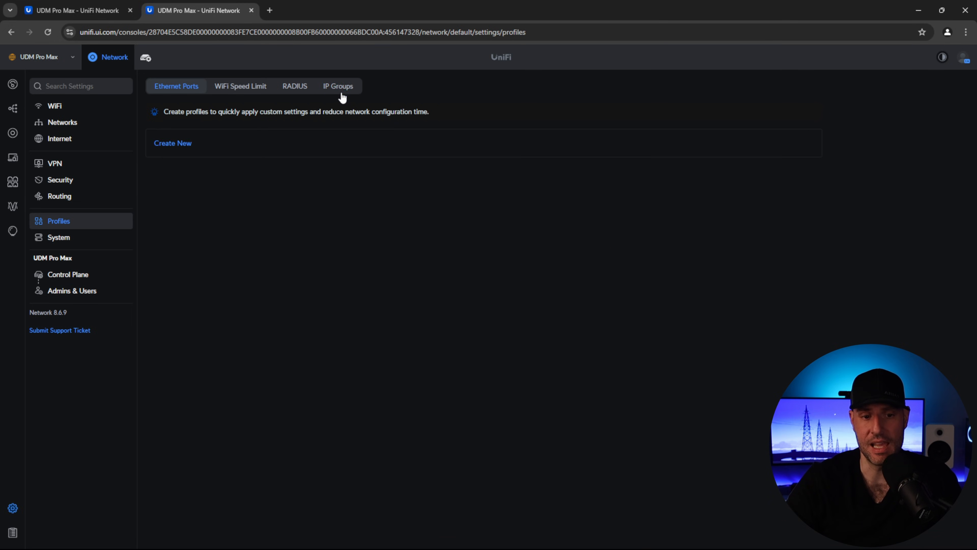
- Review the RFC1918 IP group's 10.0.0.0/8, 172.16.0.0/12 and 192.168.0.0/16 ranges, then return to Security
{"action": "left_click", "coordinate": [339, 91]}
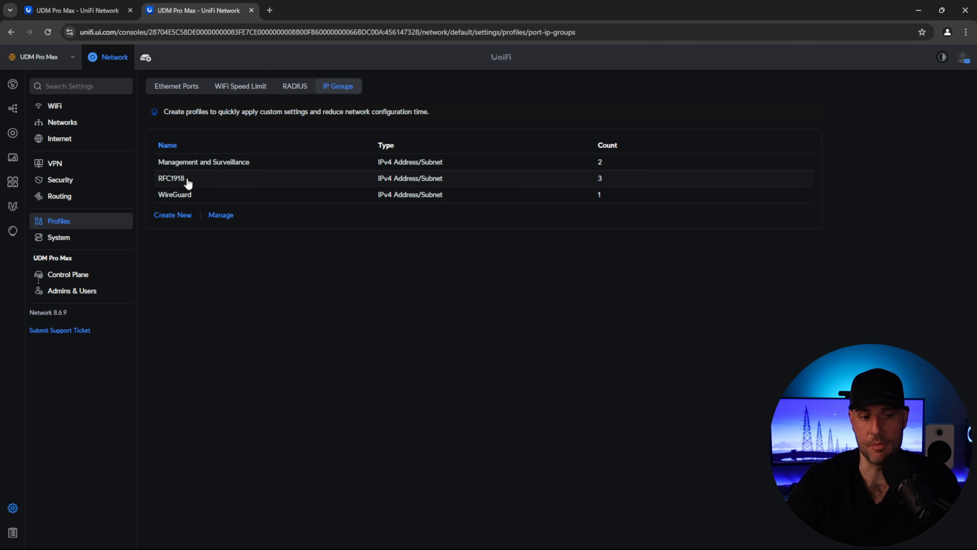
{"action": "left_click", "coordinate": [174, 181]}
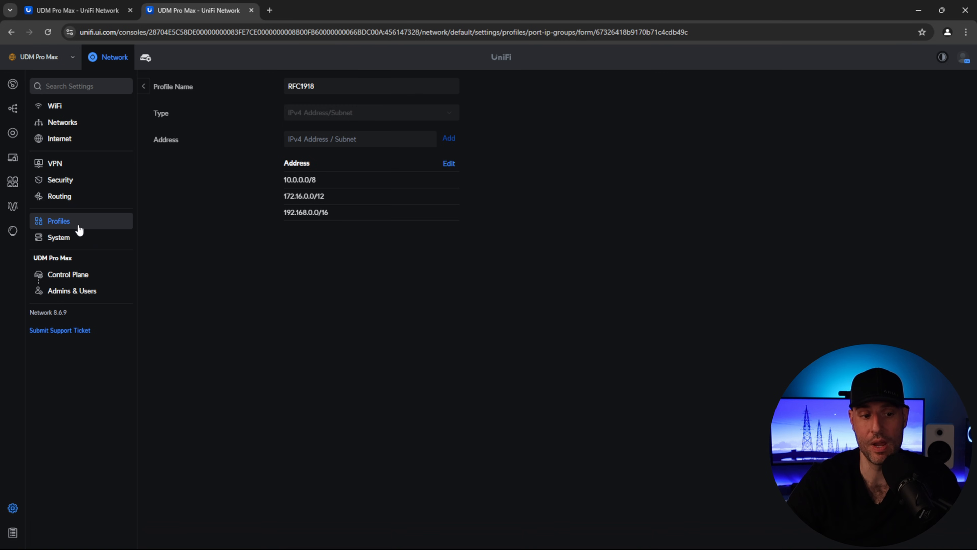
{"action": "left_click", "coordinate": [76, 180]}
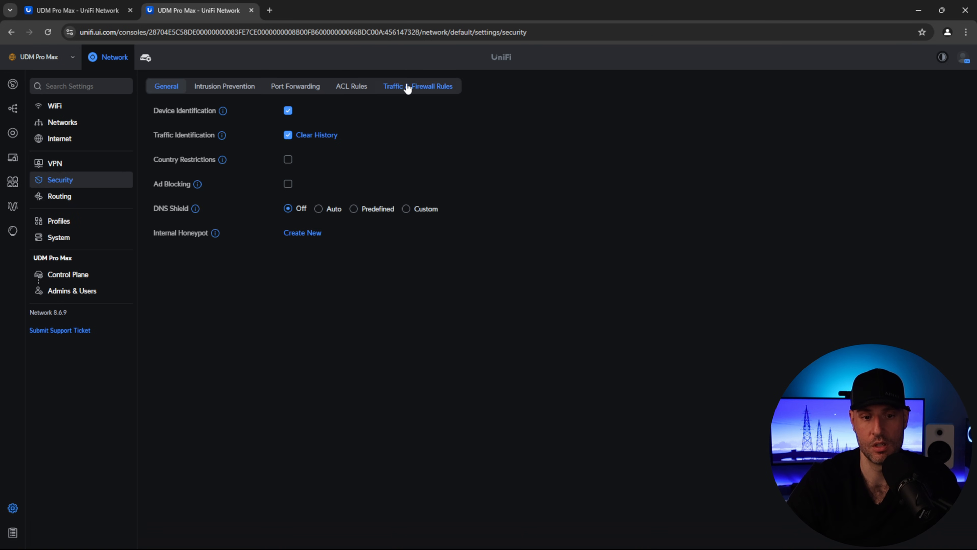
- Try RFC1918 as the rule's destination address group, then leave the form discarding the change
{"action": "left_click", "coordinate": [408, 87]}
{"action": "left_click", "coordinate": [297, 184]}
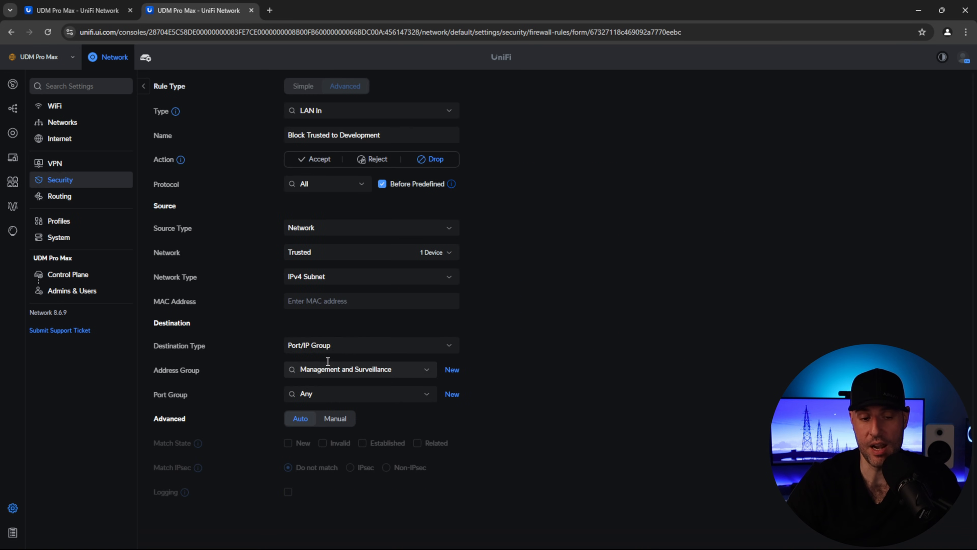
{"action": "left_click", "coordinate": [426, 372]}
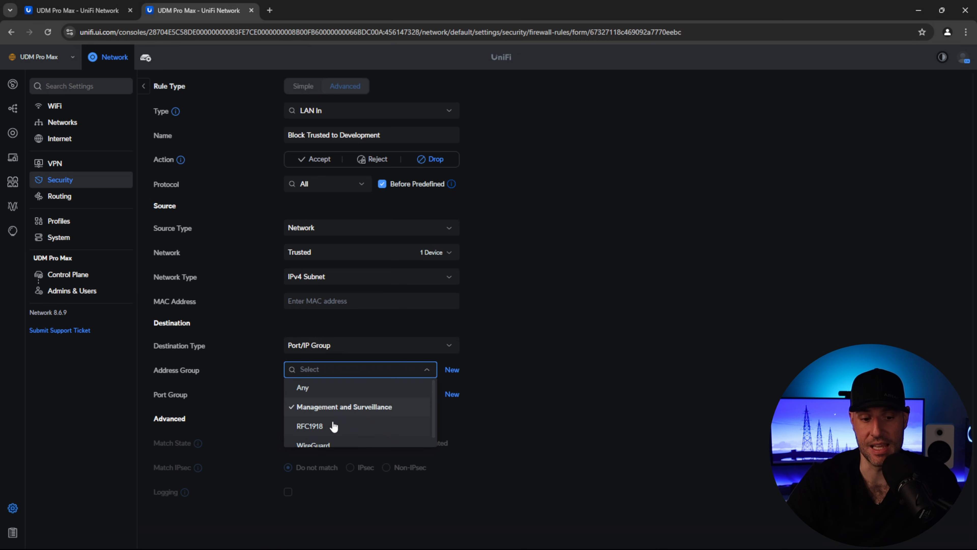
{"action": "left_click", "coordinate": [332, 426]}
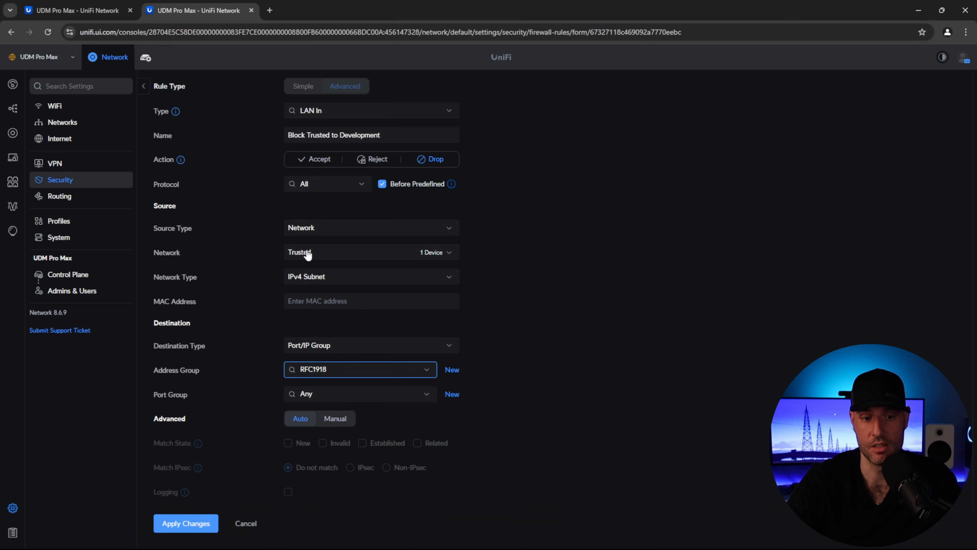
{"action": "left_click", "coordinate": [643, 356]}
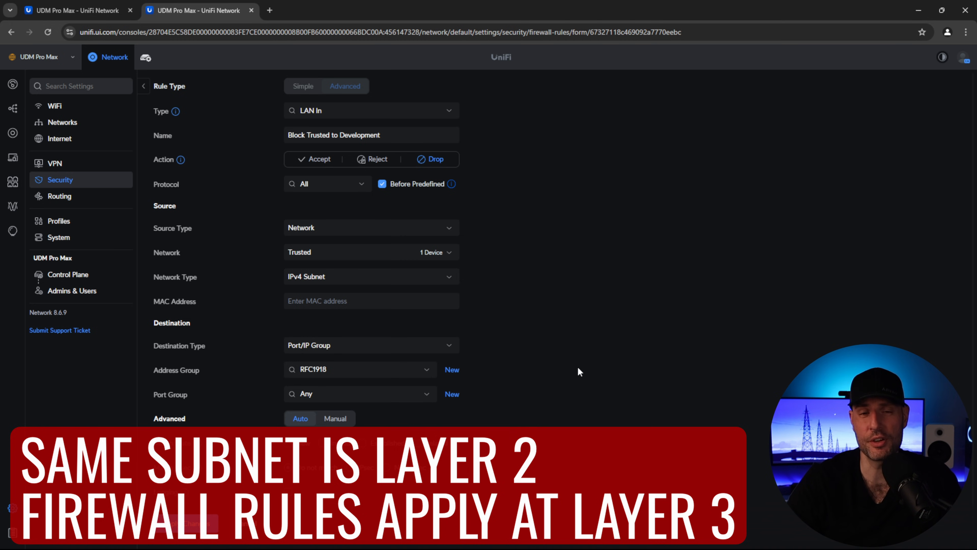
{"action": "left_click", "coordinate": [92, 234]}
{"action": "left_click", "coordinate": [556, 328]}
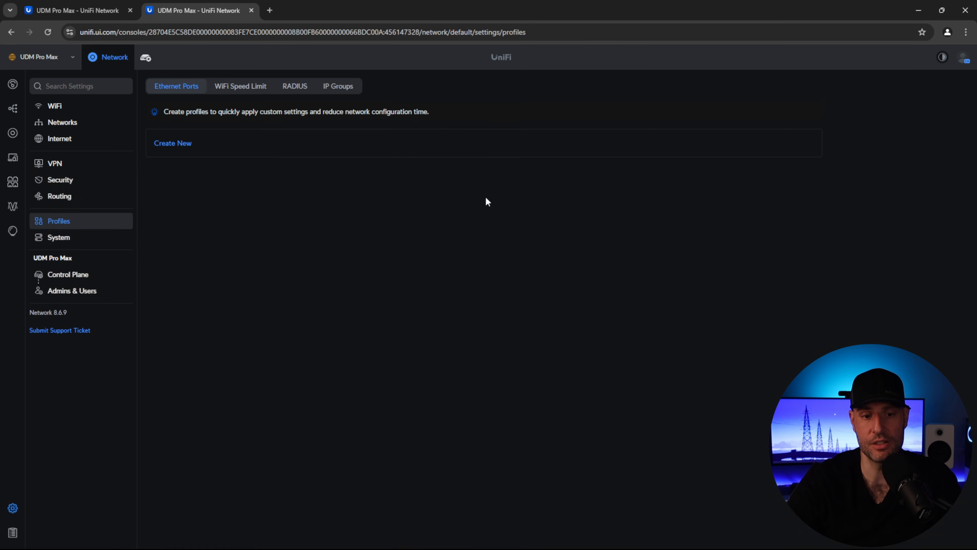
- Create a port group named Management Interface with ports 80,443
{"action": "left_click", "coordinate": [330, 87]}
{"action": "left_click", "coordinate": [173, 215]}
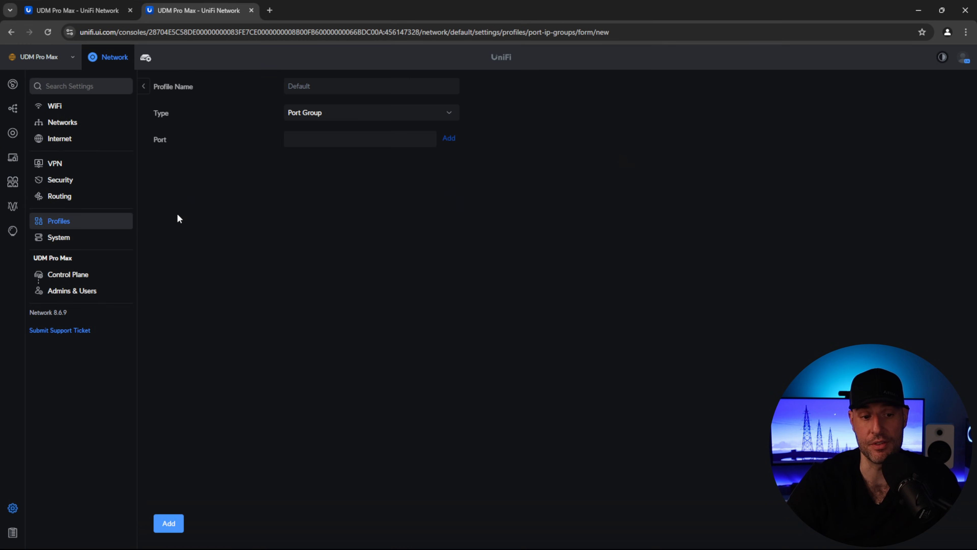
{"action": "left_click", "coordinate": [333, 138]}
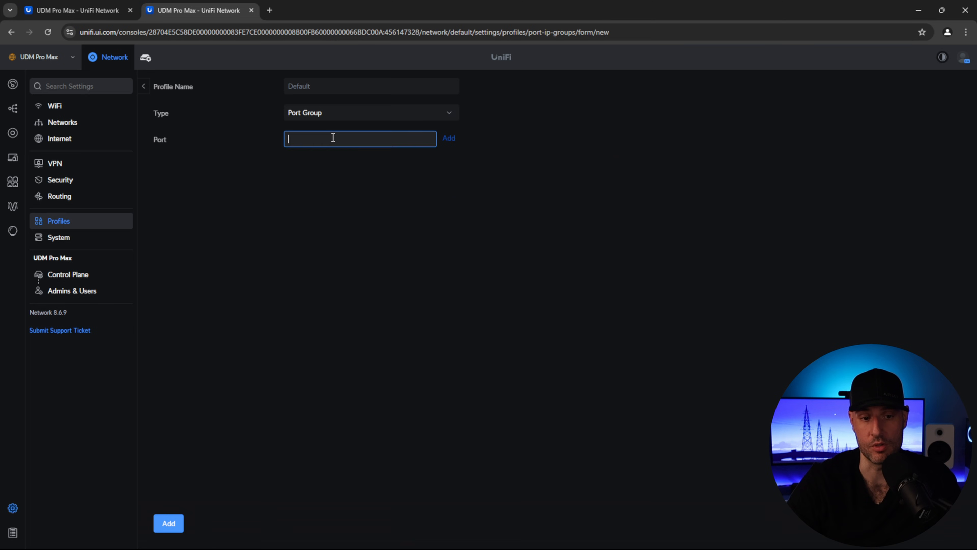
{"action": "type", "text": "80,443"}
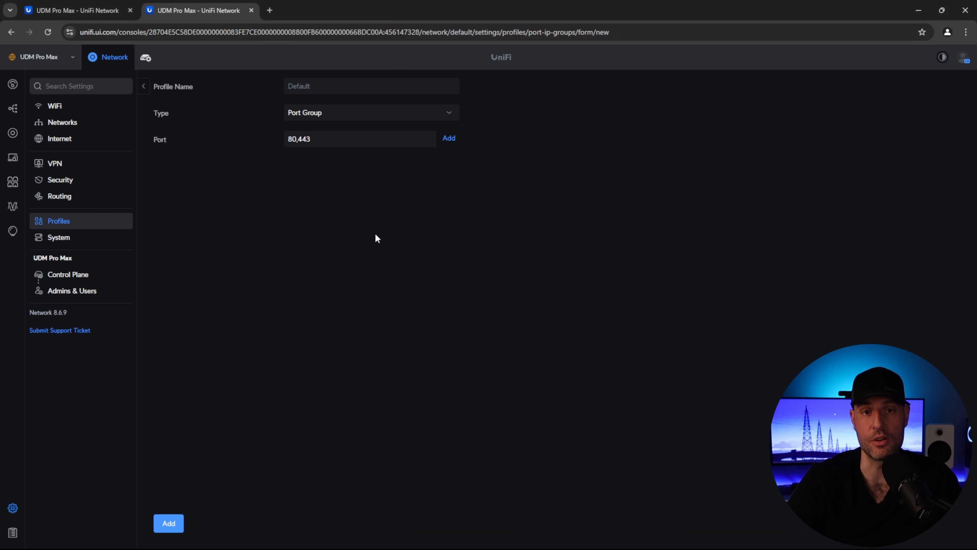
{"action": "left_click", "coordinate": [335, 89]}
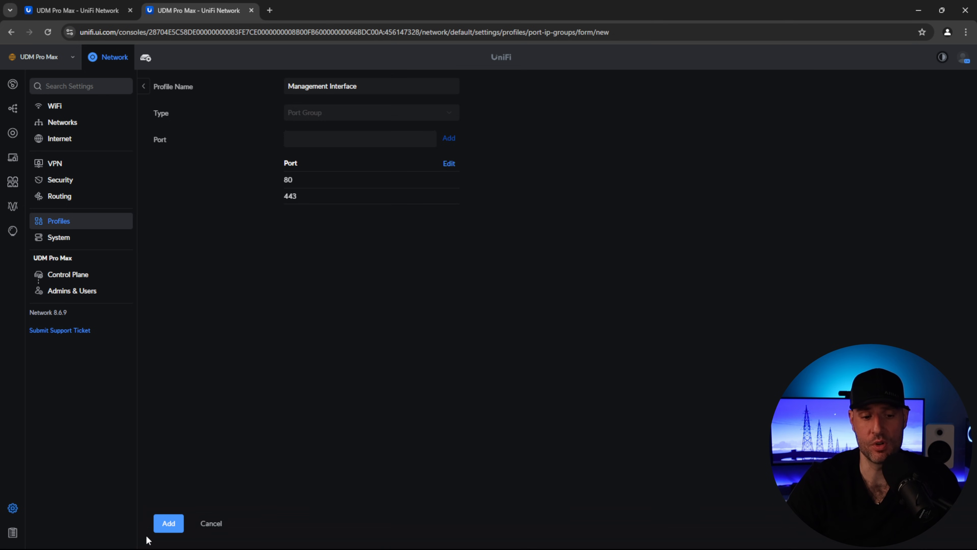
{"action": "left_click", "coordinate": [166, 526]}
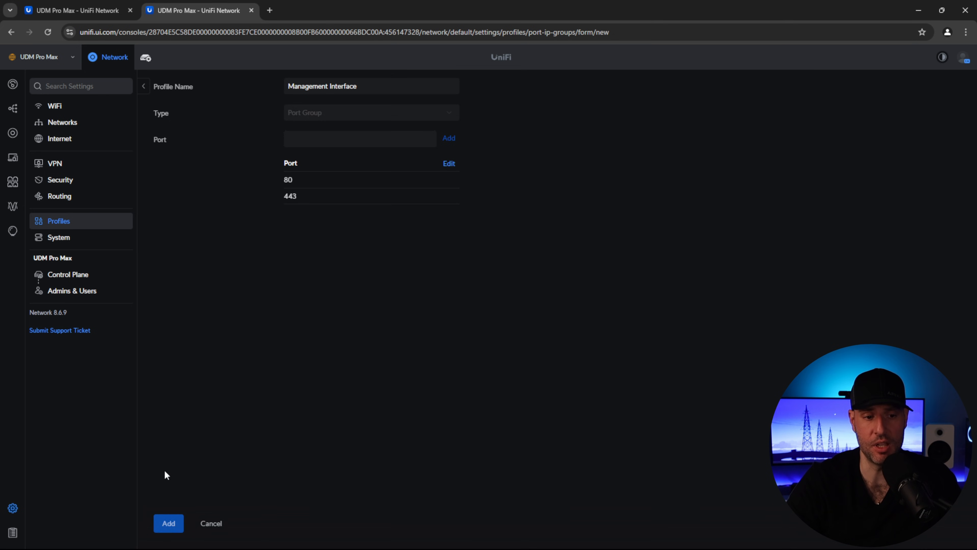
- Set Block Trusted to Development to type LAN Local, address group Any, port group Management Interface
{"action": "left_click", "coordinate": [81, 181]}
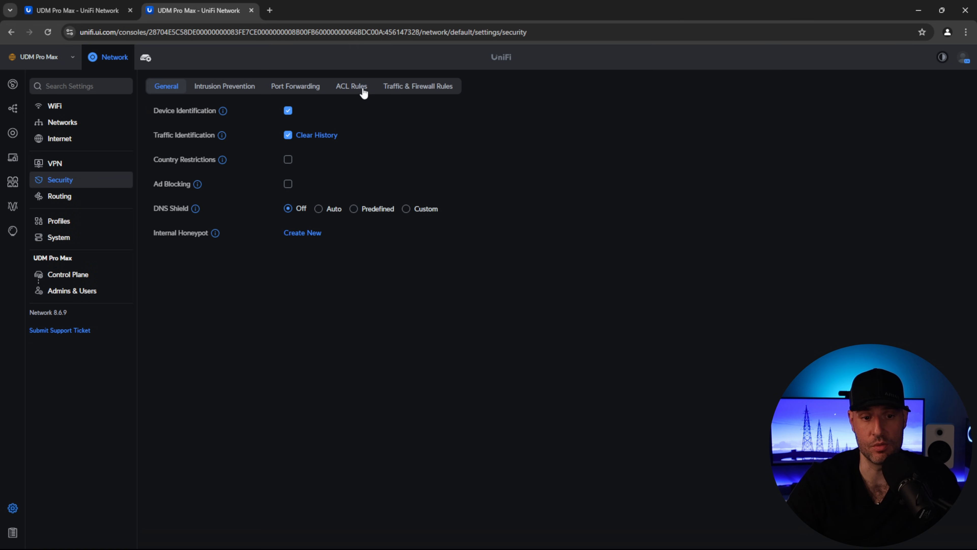
{"action": "left_click", "coordinate": [418, 86]}
{"action": "left_click", "coordinate": [246, 187]}
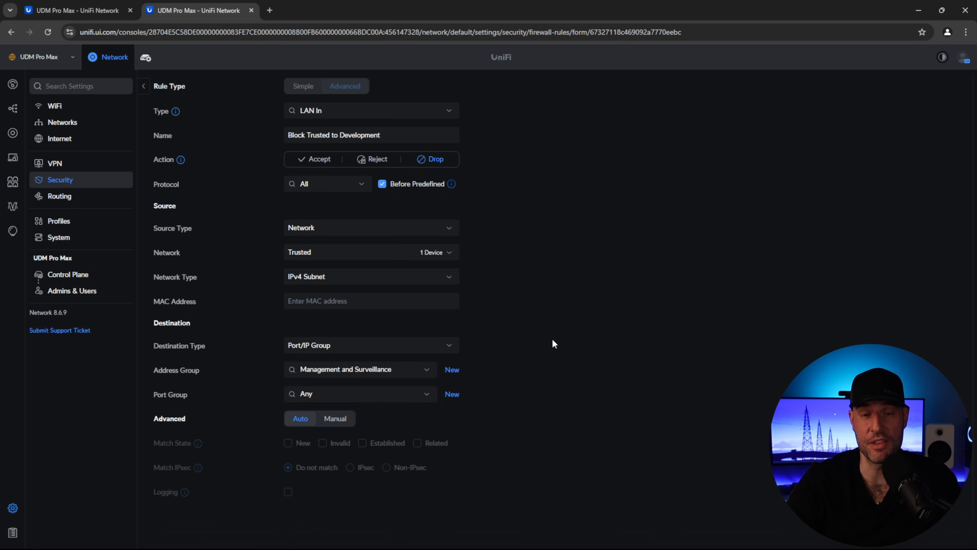
{"action": "left_click", "coordinate": [365, 371]}
{"action": "left_click", "coordinate": [360, 389]}
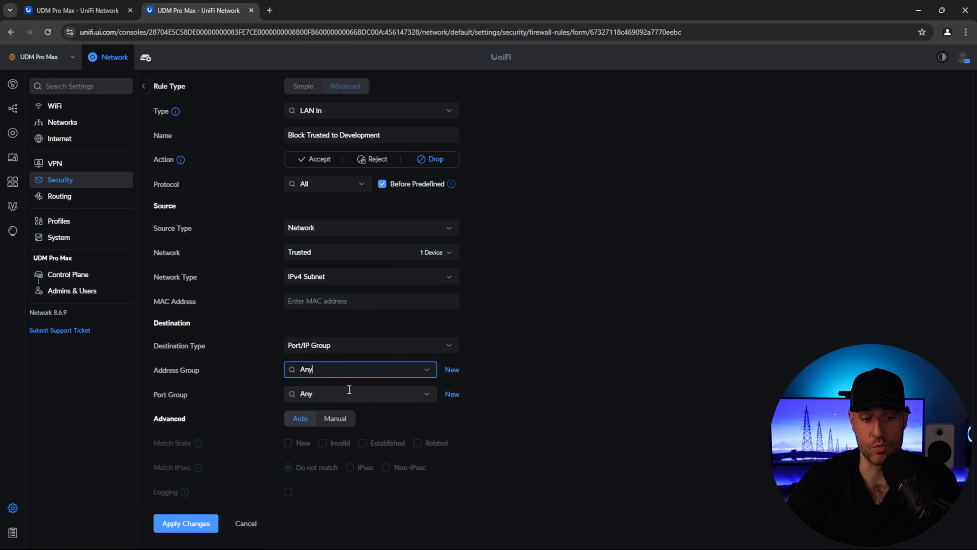
{"action": "left_click", "coordinate": [327, 396]}
{"action": "left_click", "coordinate": [327, 431]}
{"action": "left_click", "coordinate": [590, 316]}
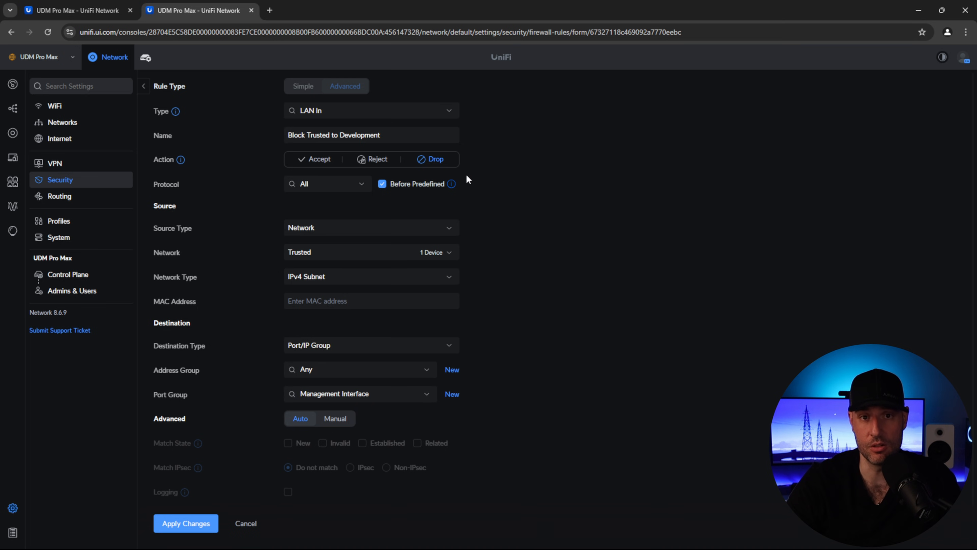
{"action": "left_click", "coordinate": [410, 113]}
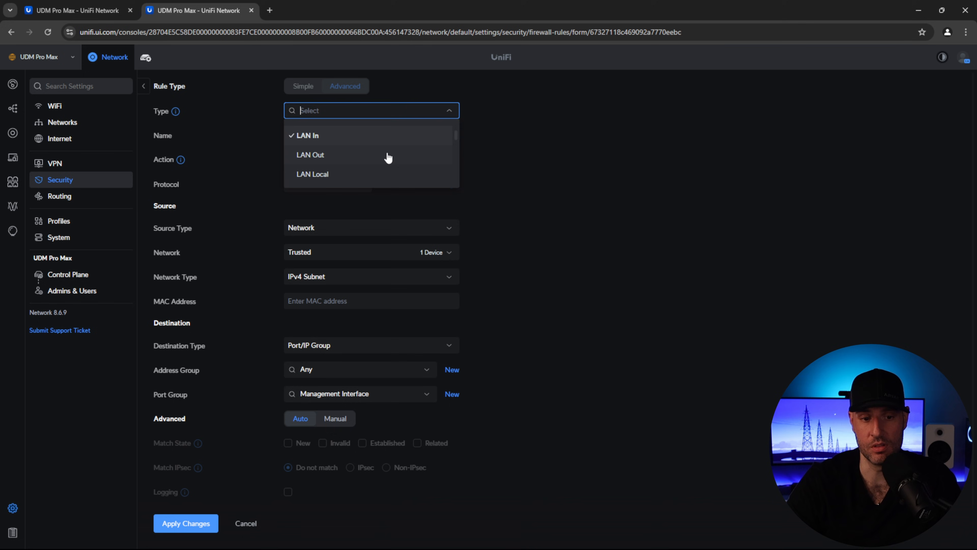
{"action": "left_click", "coordinate": [325, 174]}
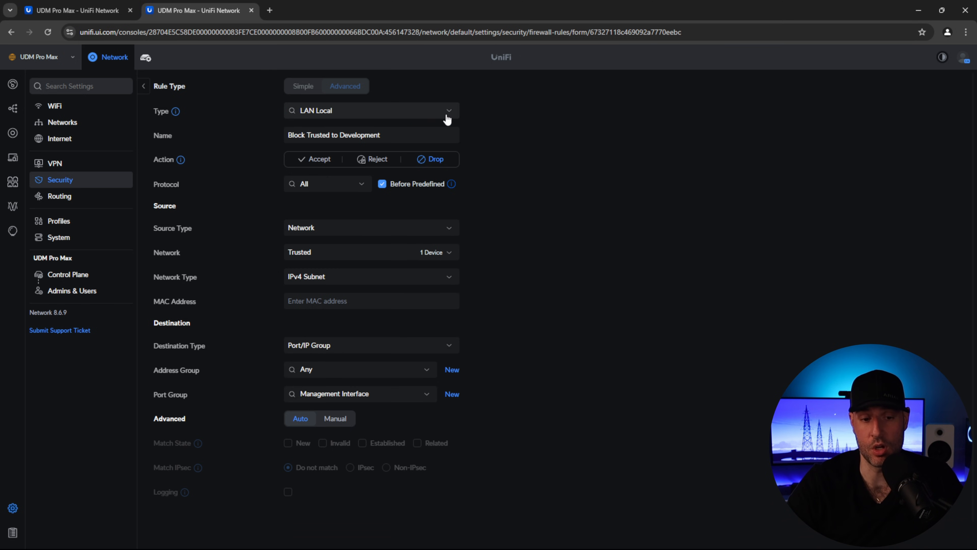
- Switch the Block Trusted to Development rule type back to LAN In
{"action": "left_click", "coordinate": [448, 116]}
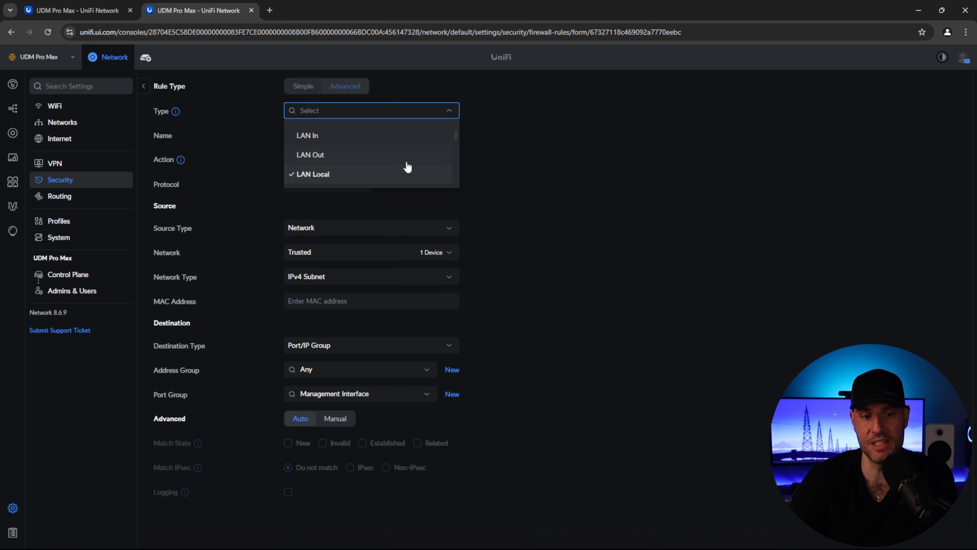
{"action": "left_click", "coordinate": [338, 137]}
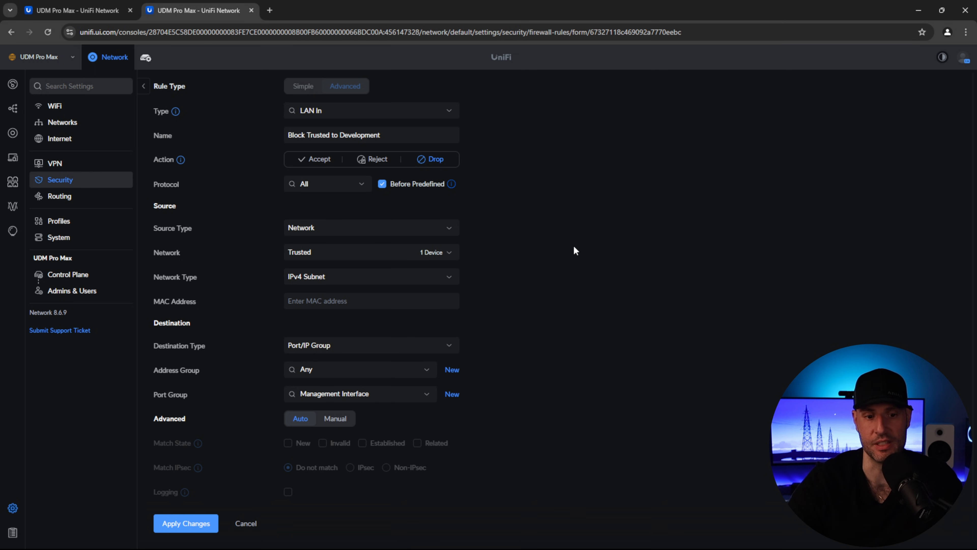
- Try a source of IP address 10.2.0.10 and a destination of the IoT network
{"action": "left_click", "coordinate": [414, 234]}
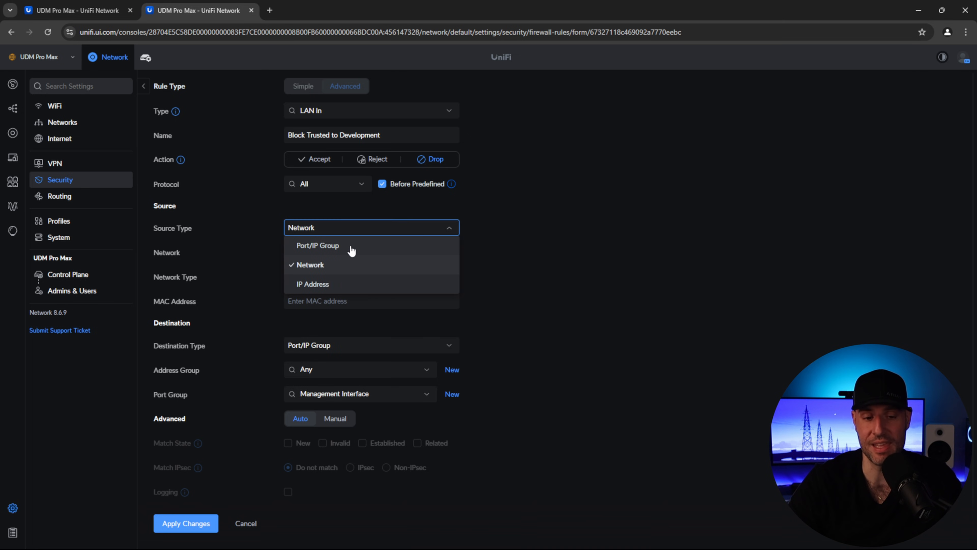
{"action": "left_click", "coordinate": [331, 281]}
{"action": "left_click", "coordinate": [445, 253]}
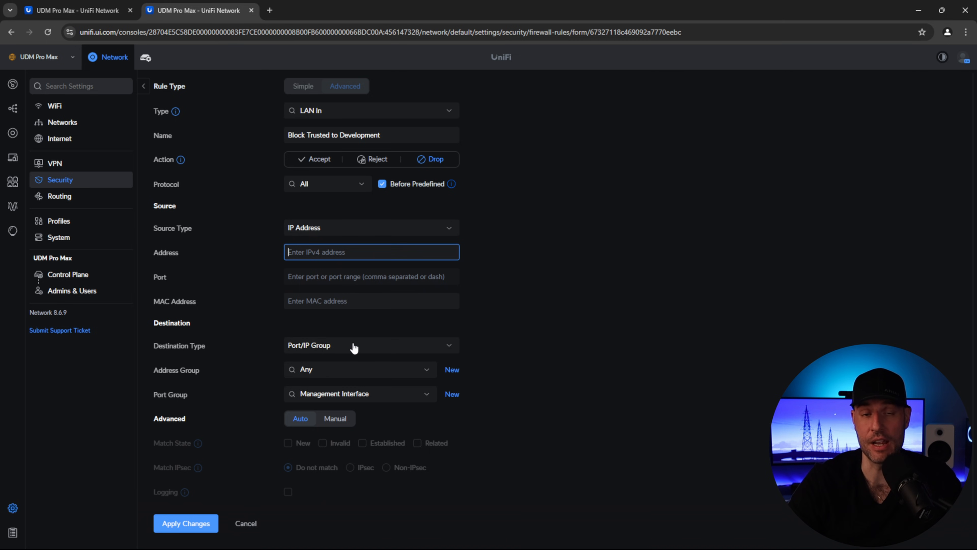
{"action": "mouse_move", "coordinate": [354, 275]}
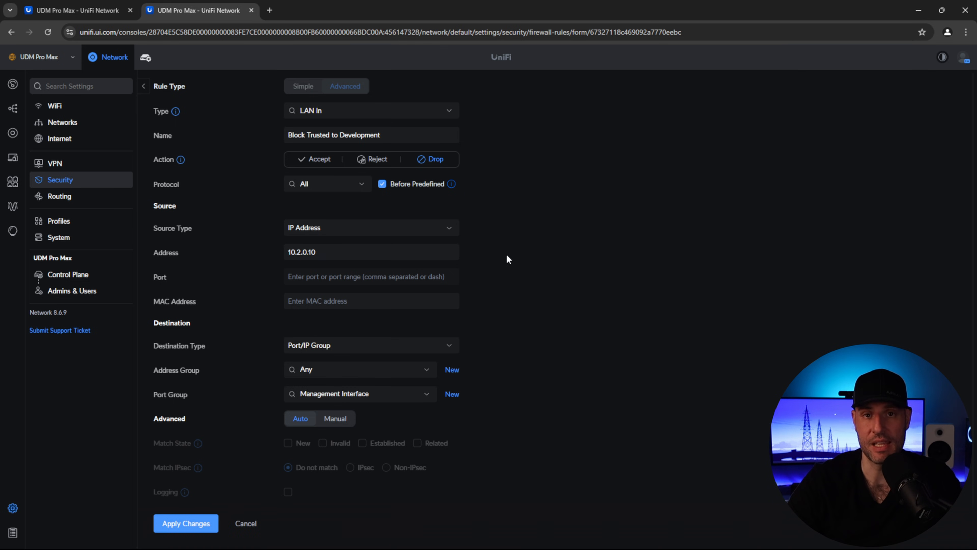
{"action": "left_click", "coordinate": [338, 350]}
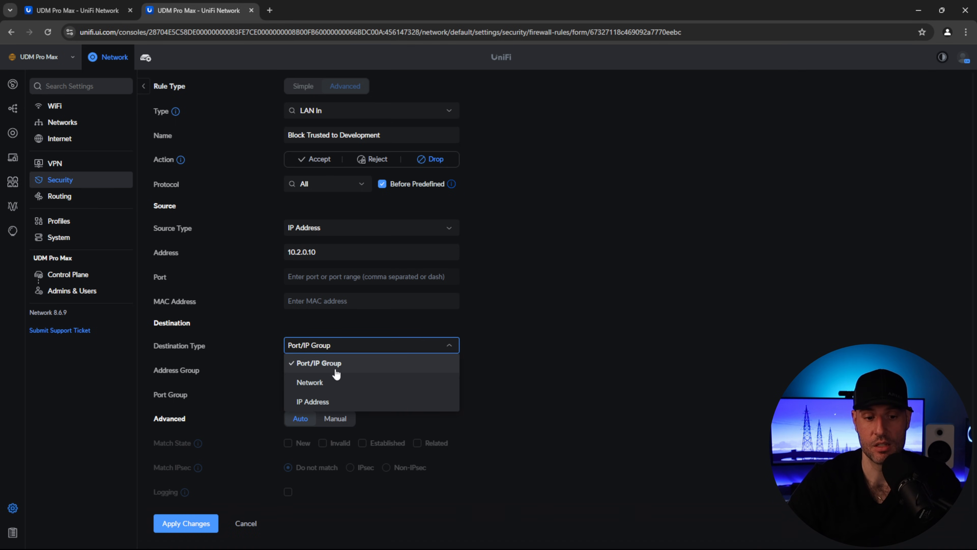
{"action": "left_click", "coordinate": [350, 381]}
{"action": "left_click", "coordinate": [334, 372]}
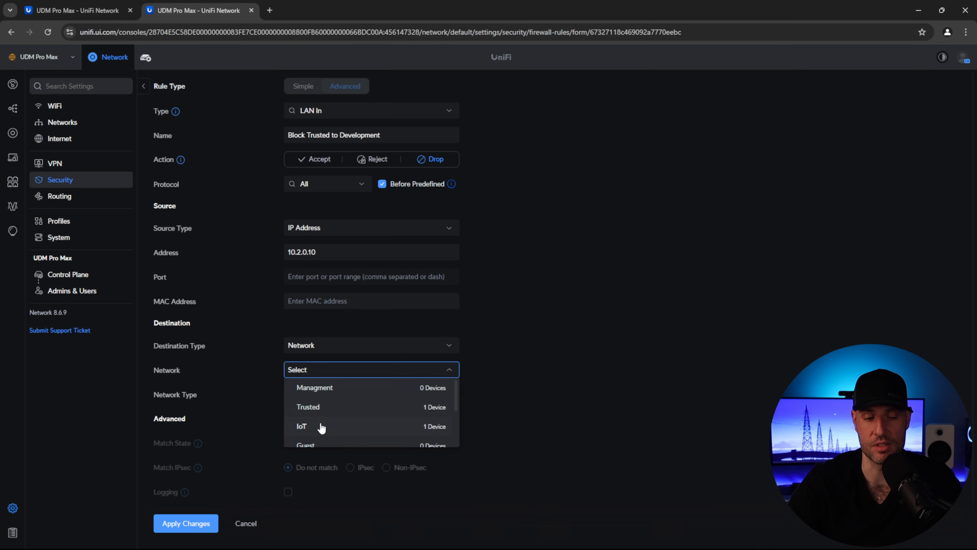
{"action": "left_click", "coordinate": [327, 425]}
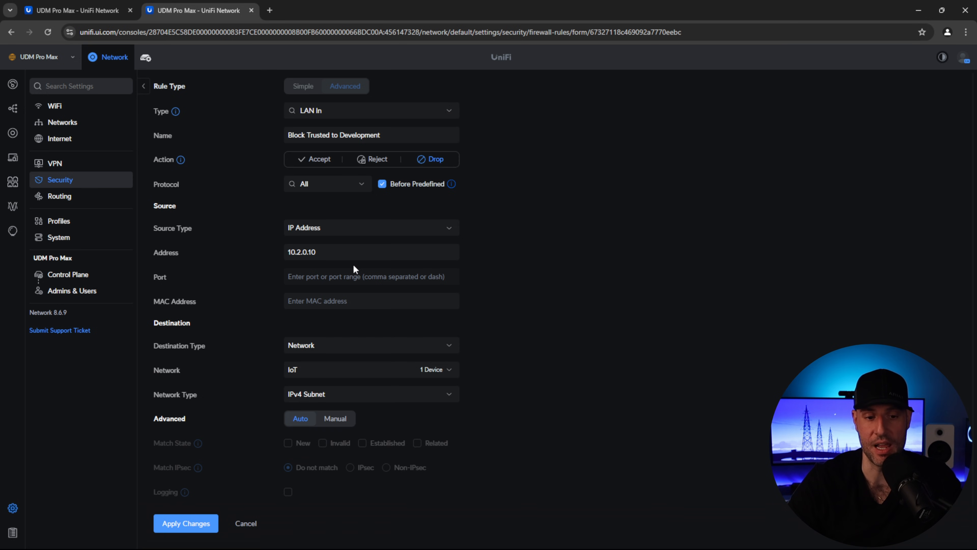
- Cancel the trial edits so the rule reverts to its saved LAN Local, Trusted-source settings
{"action": "left_click", "coordinate": [342, 252]}
{"action": "double_click", "coordinate": [342, 252]}
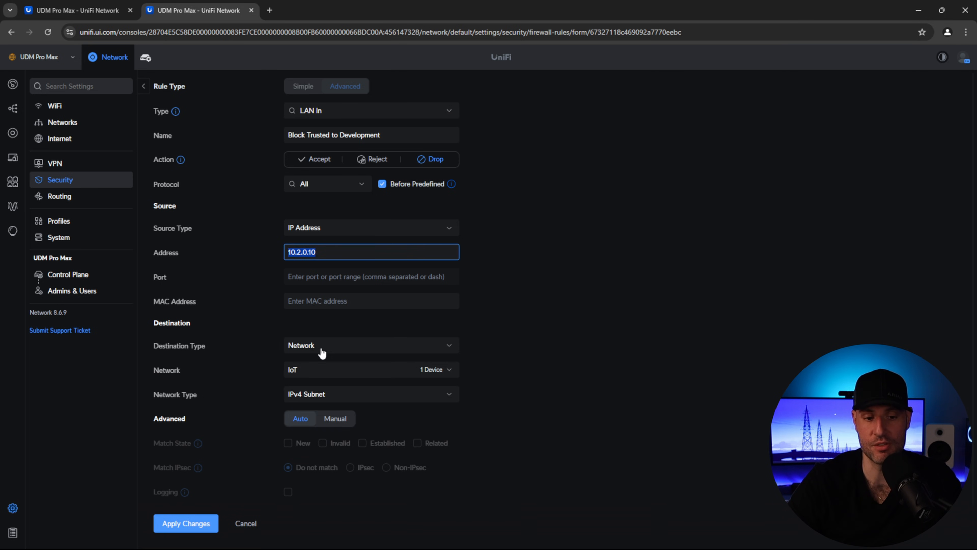
{"action": "left_click", "coordinate": [624, 394]}
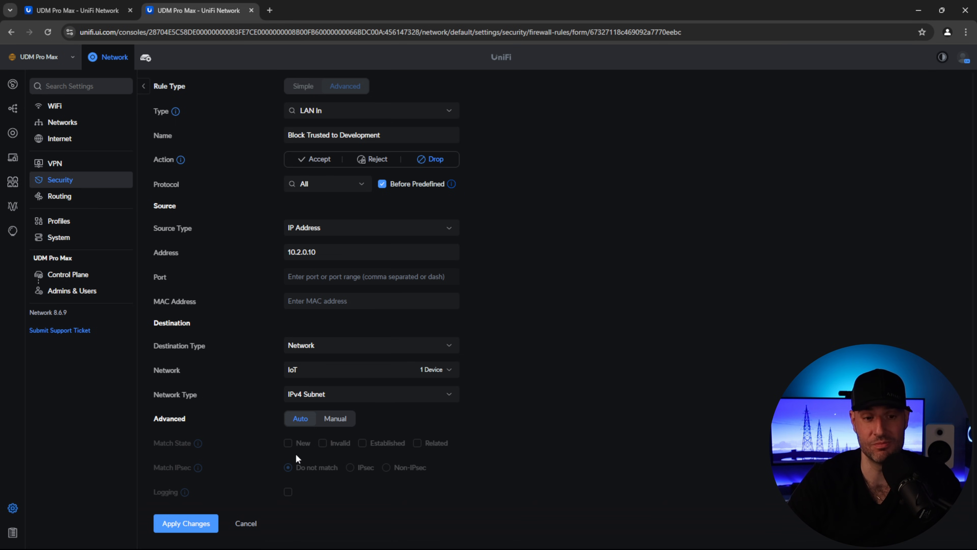
{"action": "left_click", "coordinate": [251, 516]}
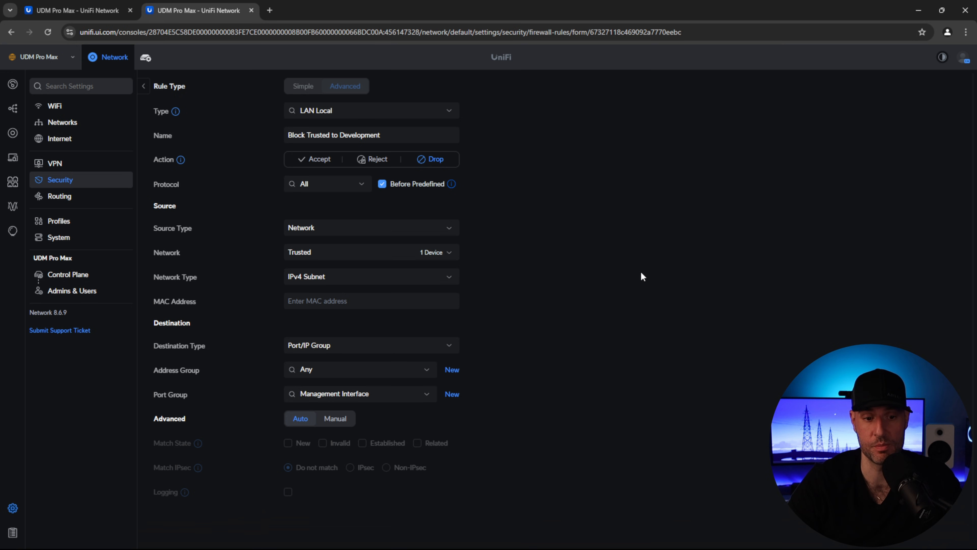
- Return to the firewall rules list, move the WireGuard window aside, and bring the browser forward
{"action": "left_click", "coordinate": [122, 181]}
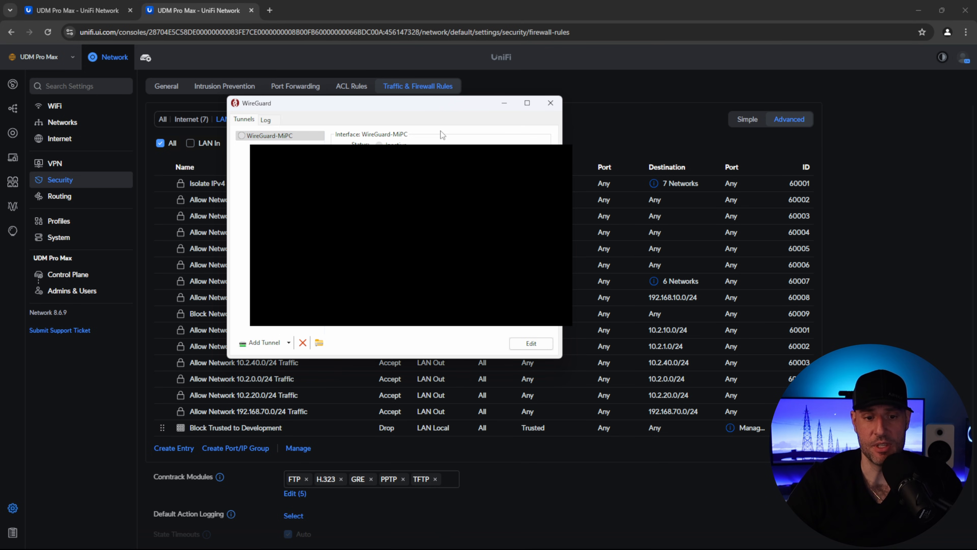
{"action": "left_click_drag", "start_coordinate": [448, 107], "coordinate": [372, 92]}
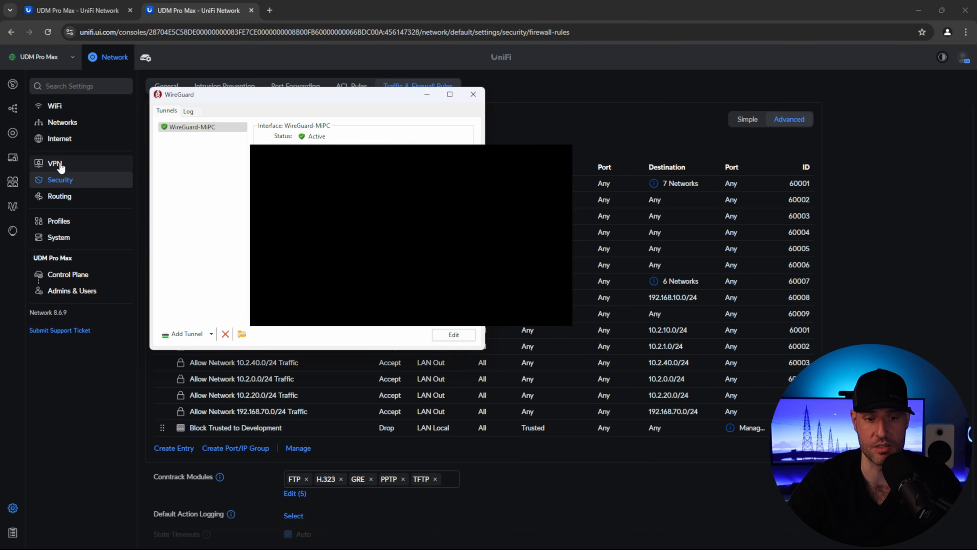
{"action": "left_click", "coordinate": [399, 32]}
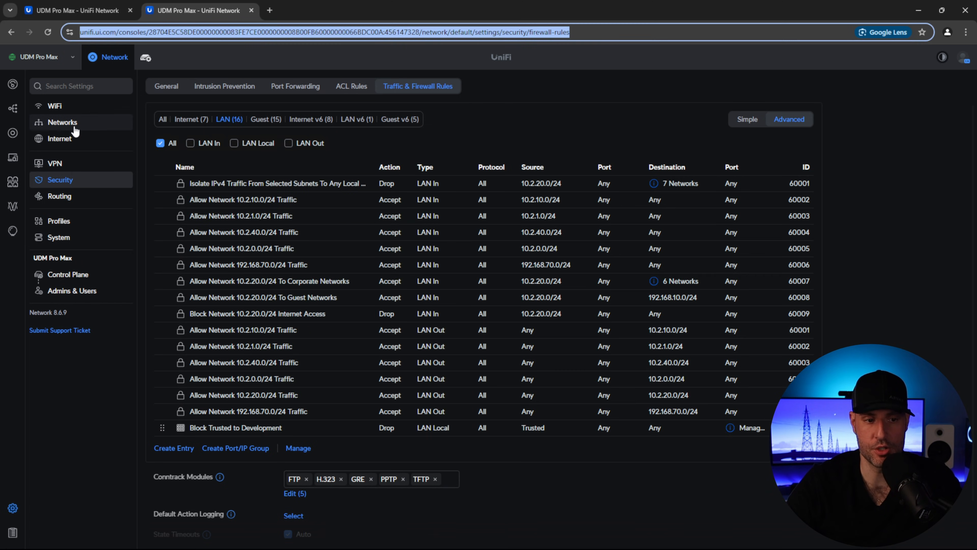
- Show the UniFi devices list
{"action": "left_click", "coordinate": [14, 140]}
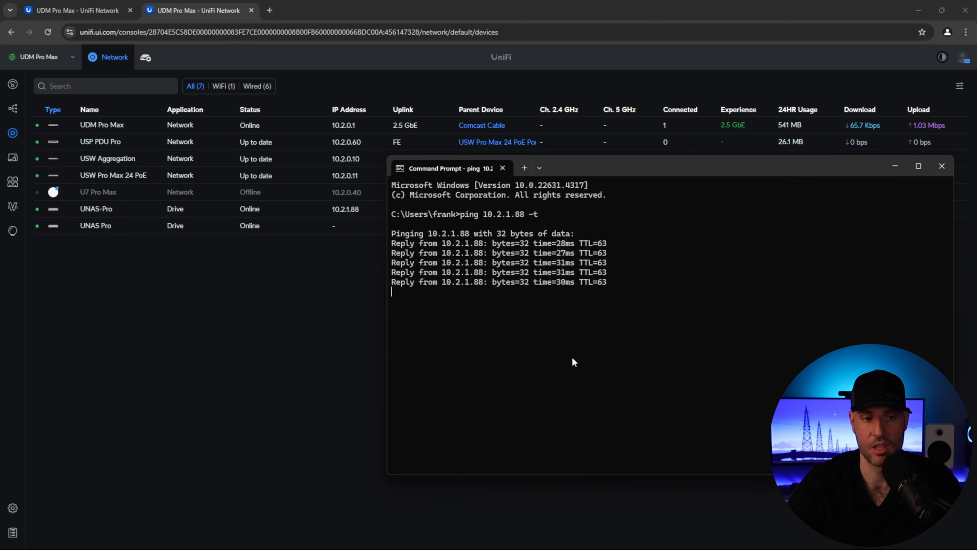
- Open the UNAS Pro at 10.2.1.88 in a new tab past the certificate warning, then return to UniFi Network
{"action": "left_click", "coordinate": [269, 10]}
{"action": "type", "text": "10"}
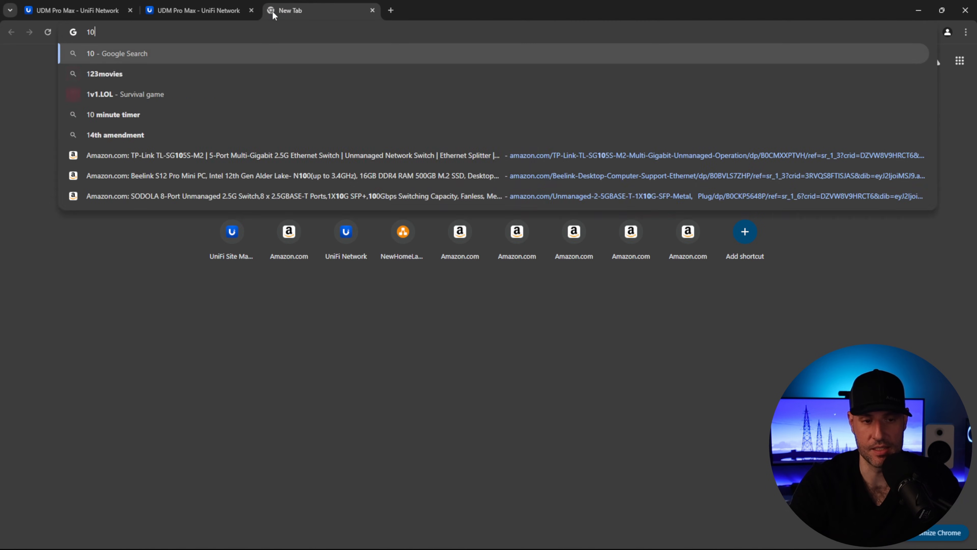
{"action": "type", "text": ".2.1.88"}
{"action": "key", "text": "Return"}
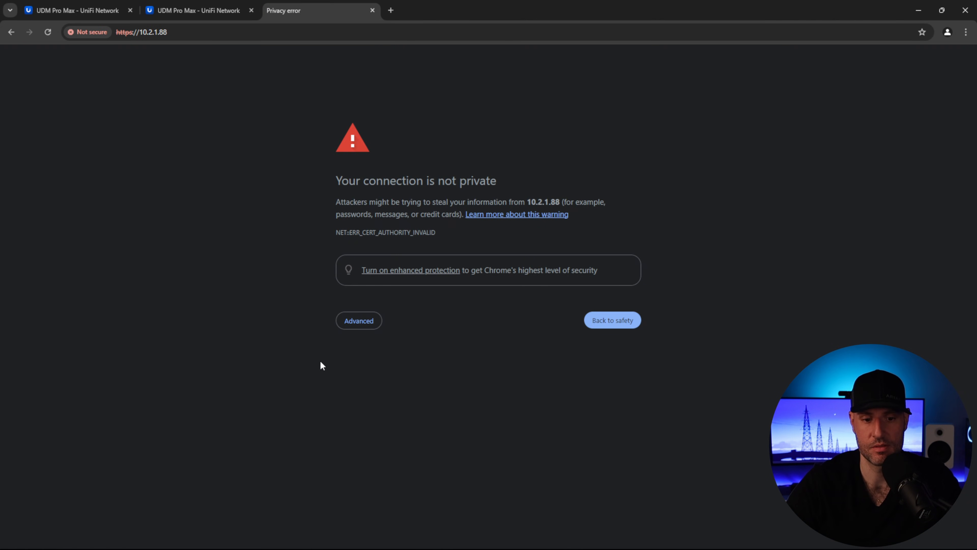
{"action": "left_click", "coordinate": [351, 331]}
{"action": "left_click", "coordinate": [373, 400]}
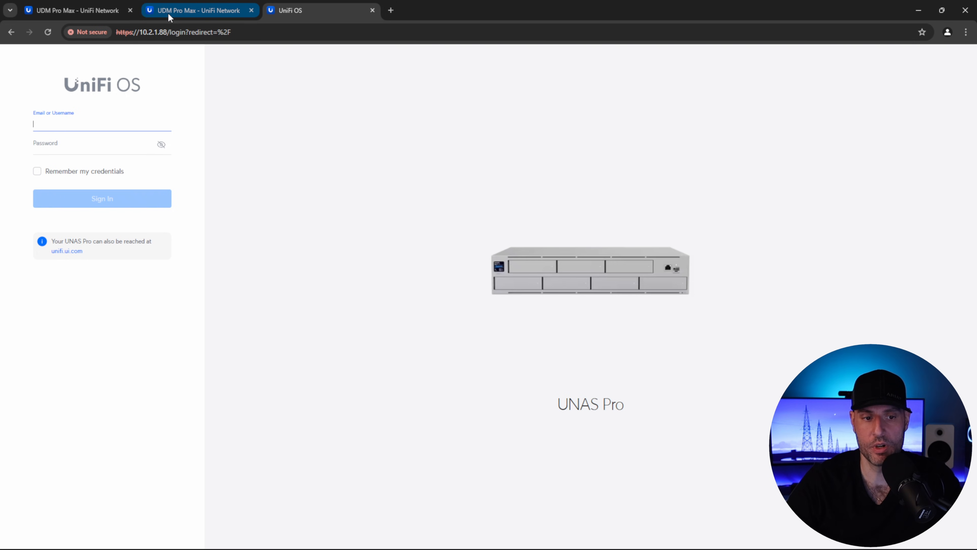
{"action": "left_click", "coordinate": [172, 15]}
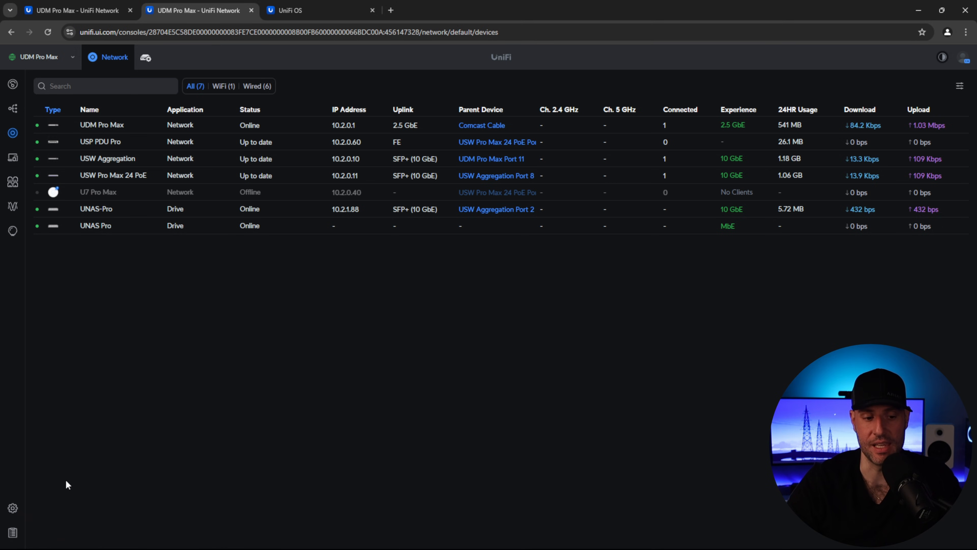
- Check the WireGuard IP group holds 10.2.100.0/24, then go to the traffic and firewall rules
{"action": "left_click", "coordinate": [13, 507]}
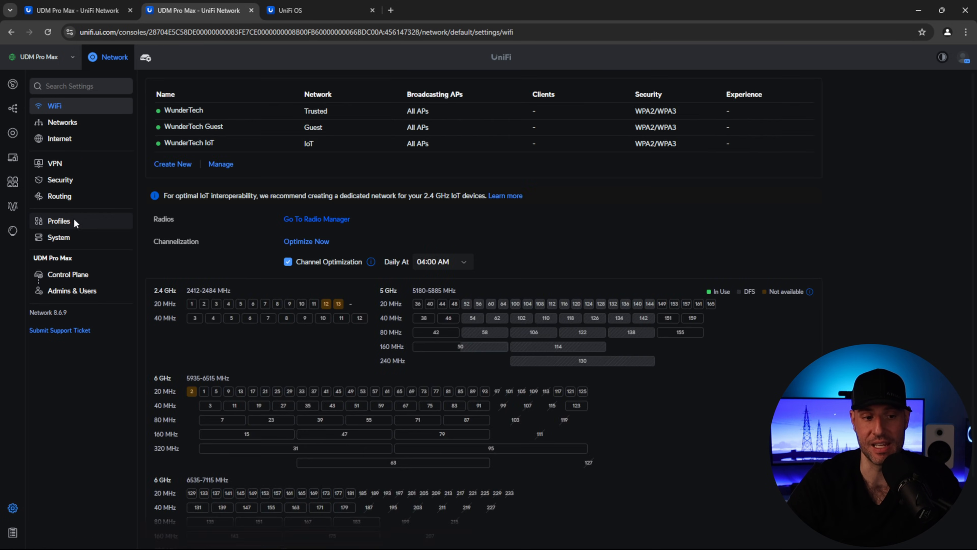
{"action": "left_click", "coordinate": [73, 219]}
{"action": "left_click", "coordinate": [338, 88]}
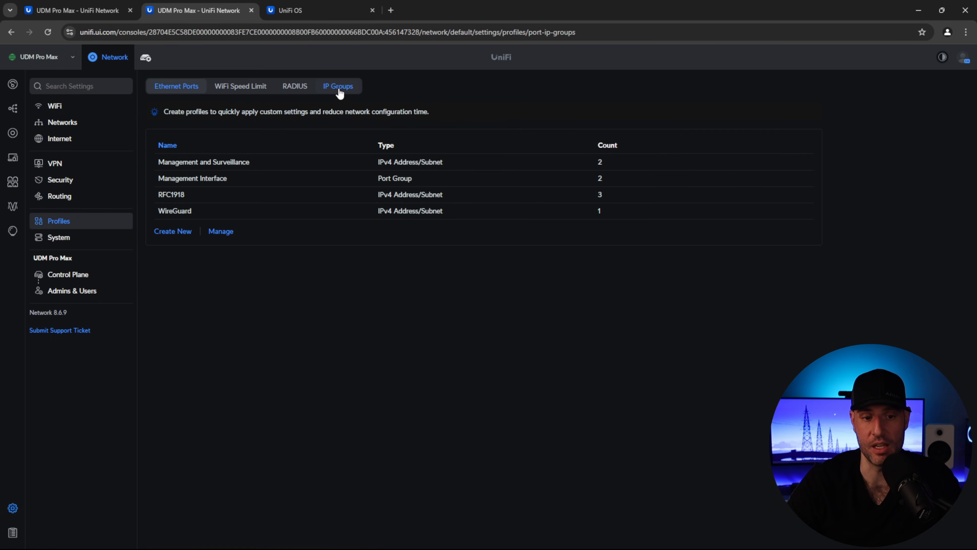
{"action": "left_click", "coordinate": [180, 211]}
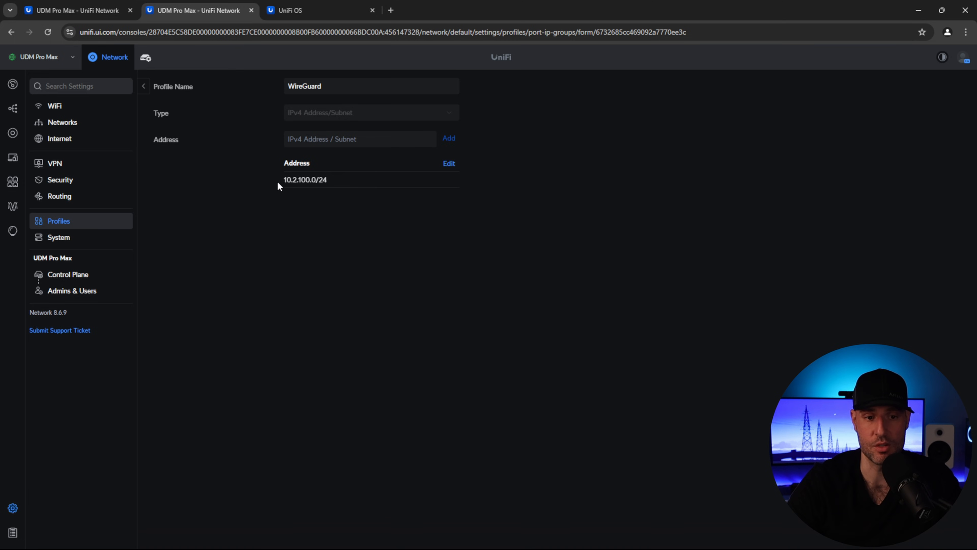
{"action": "double_click", "coordinate": [340, 86]}
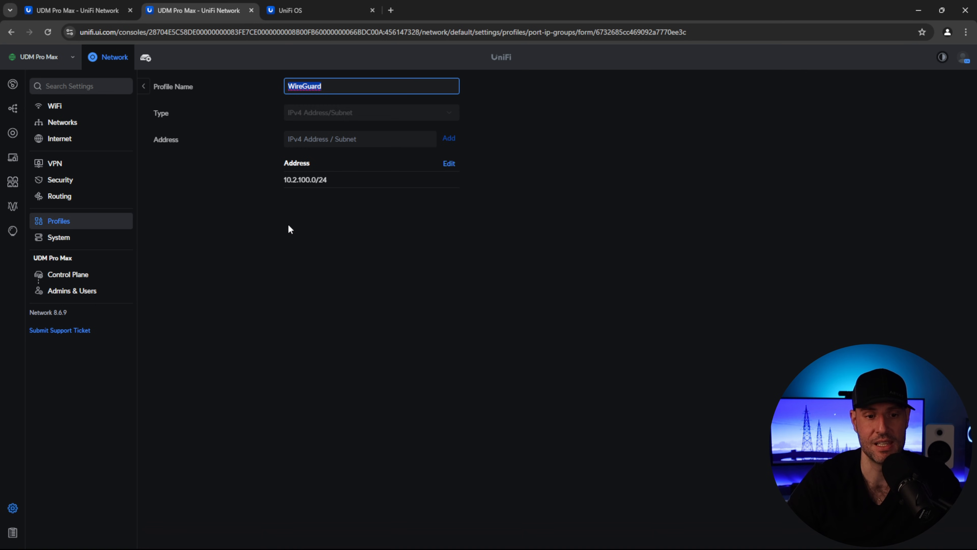
{"action": "left_click", "coordinate": [60, 179]}
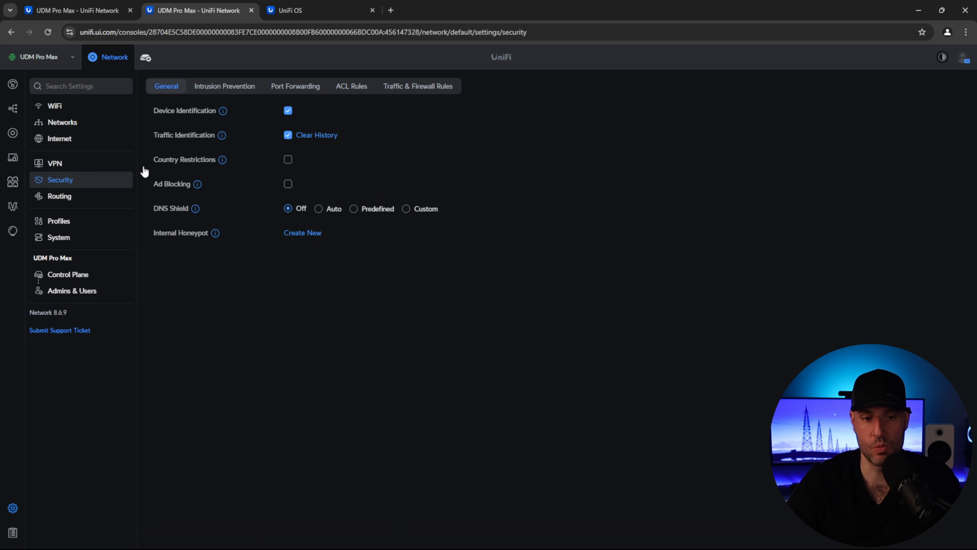
{"action": "left_click", "coordinate": [421, 87]}
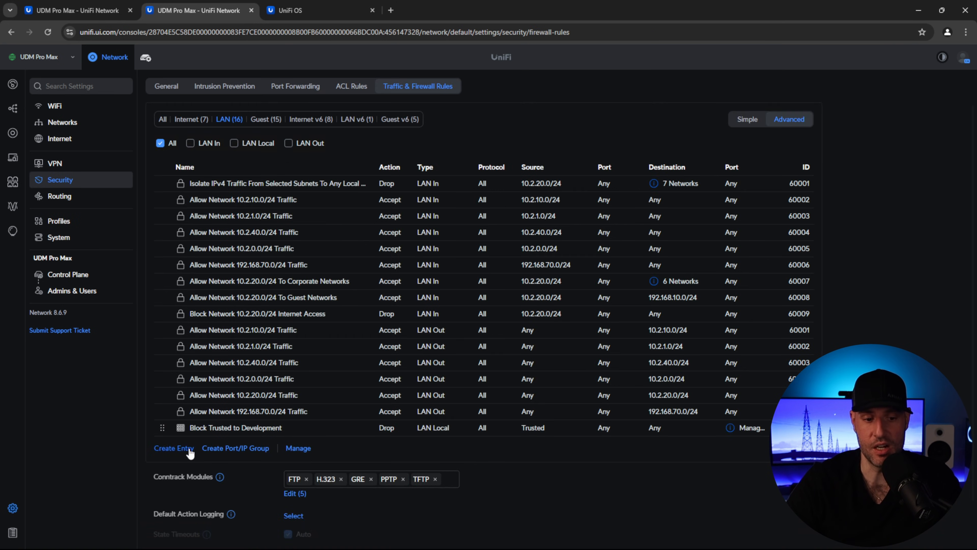
- Add a Drop rule 'Block Traffic from WireGuard to Trusted VLAN' from the WireGuard group to the Trusted network
{"action": "left_click", "coordinate": [187, 449]}
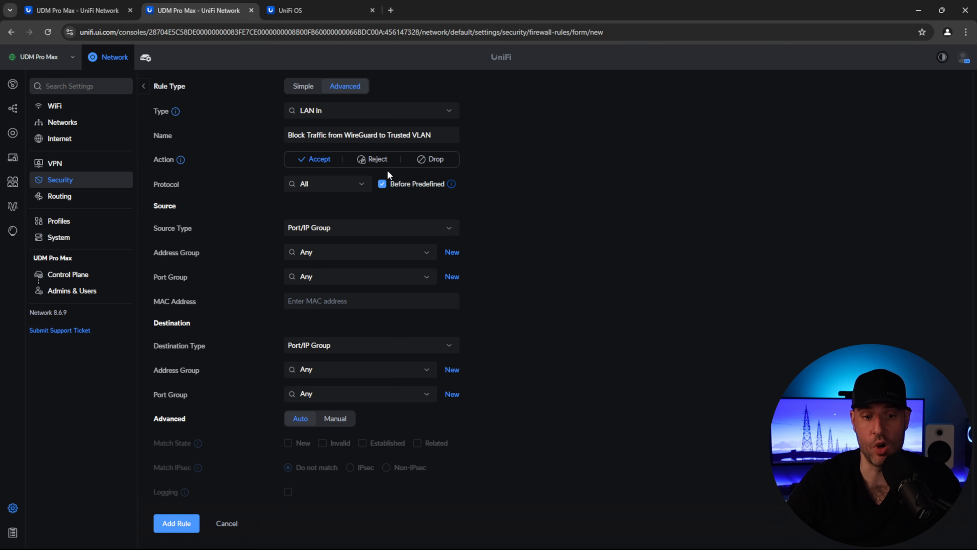
{"action": "left_click", "coordinate": [433, 160]}
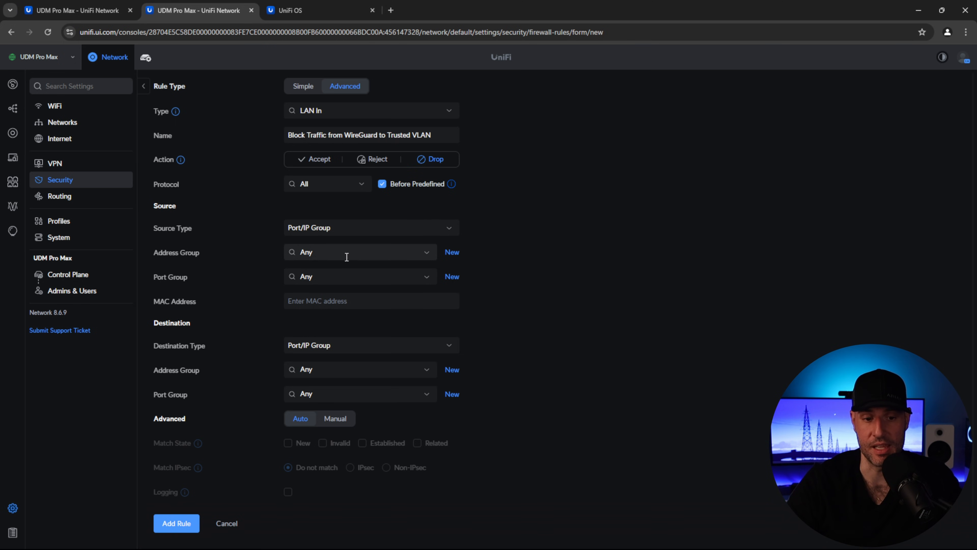
{"action": "left_click", "coordinate": [426, 253]}
{"action": "left_click", "coordinate": [319, 327]}
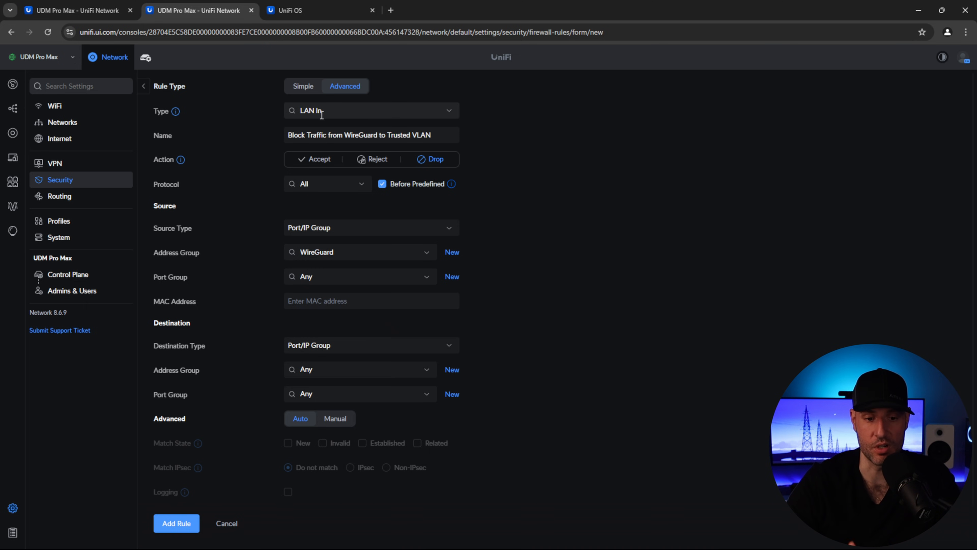
{"action": "left_click", "coordinate": [325, 345]}
{"action": "left_click", "coordinate": [321, 383]}
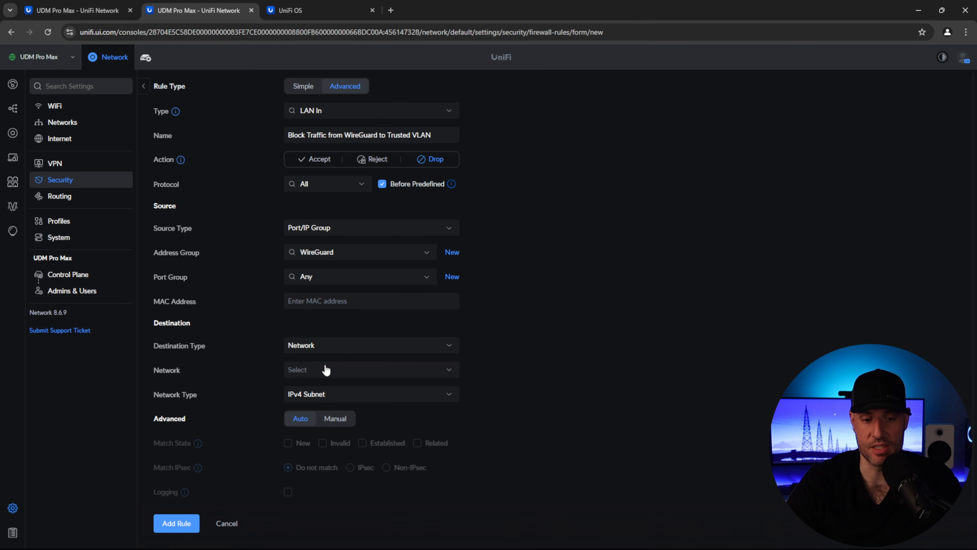
{"action": "left_click", "coordinate": [322, 374]}
{"action": "scroll", "coordinate": [351, 418], "scroll_direction": "down", "scroll_amount": 2}
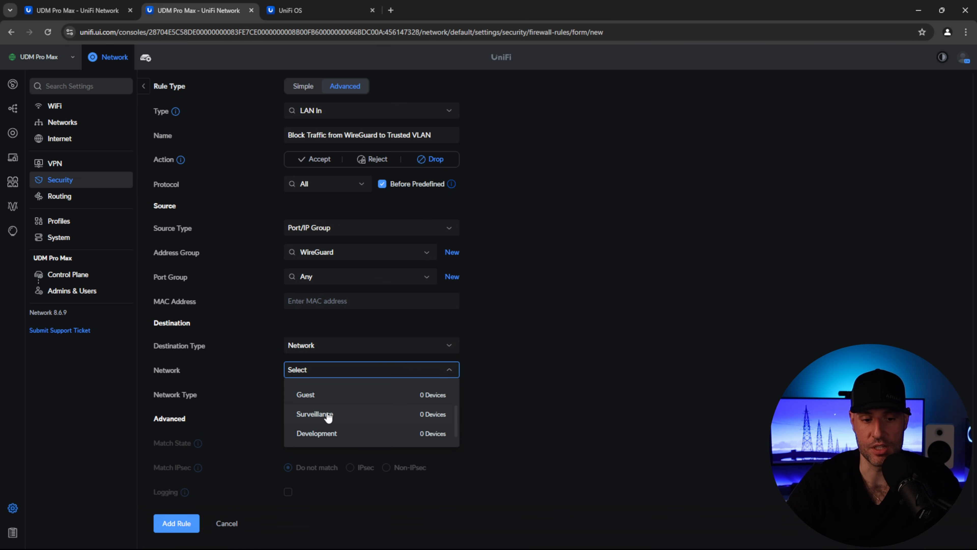
{"action": "scroll", "coordinate": [327, 414], "scroll_direction": "up", "scroll_amount": 3}
{"action": "left_click", "coordinate": [317, 408]}
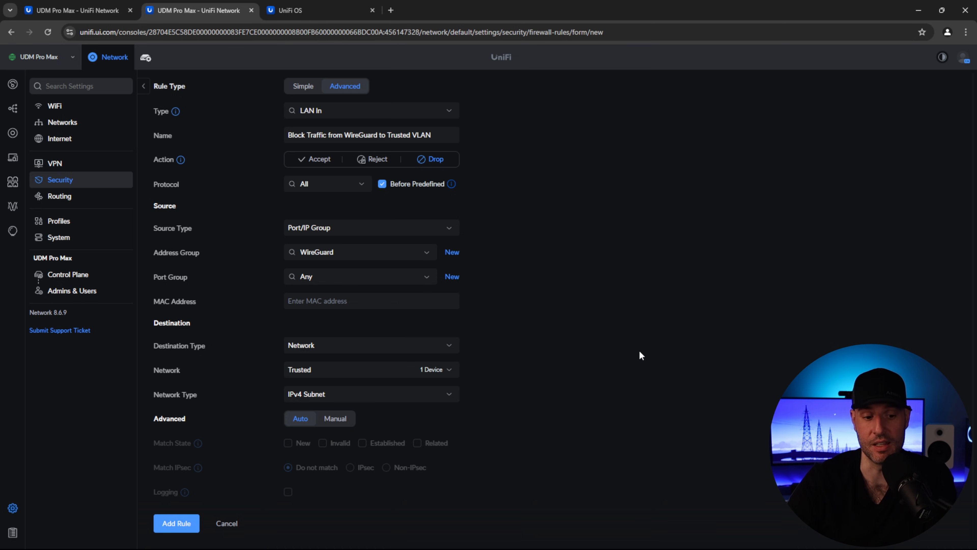
{"action": "left_click", "coordinate": [191, 523]}
{"action": "key", "text": "alt+Tab"}
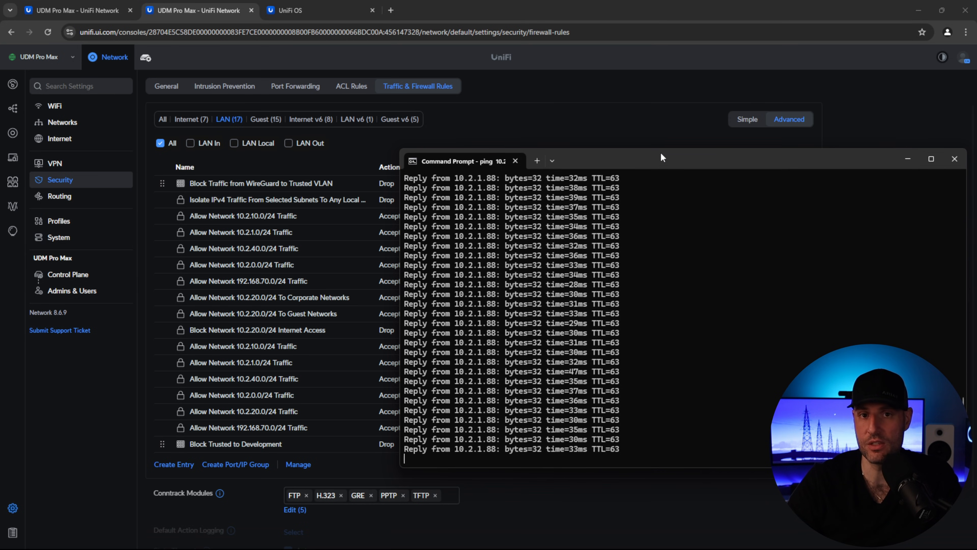
- Change the WireGuard-to-Trusted block rule's type from LAN In to LAN Out and apply it
{"action": "left_click", "coordinate": [279, 186]}
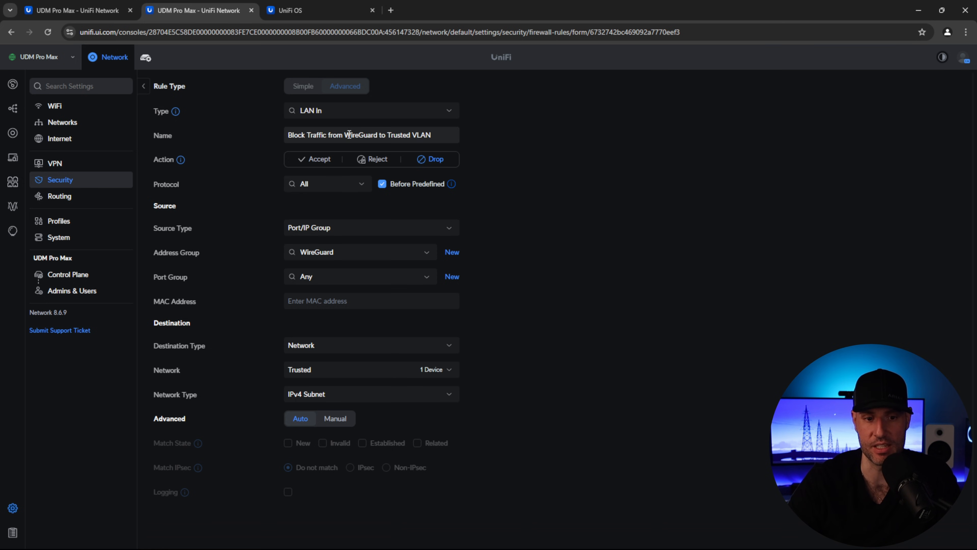
{"action": "left_click", "coordinate": [351, 112]}
{"action": "scroll", "coordinate": [336, 148], "scroll_direction": "down", "scroll_amount": 3}
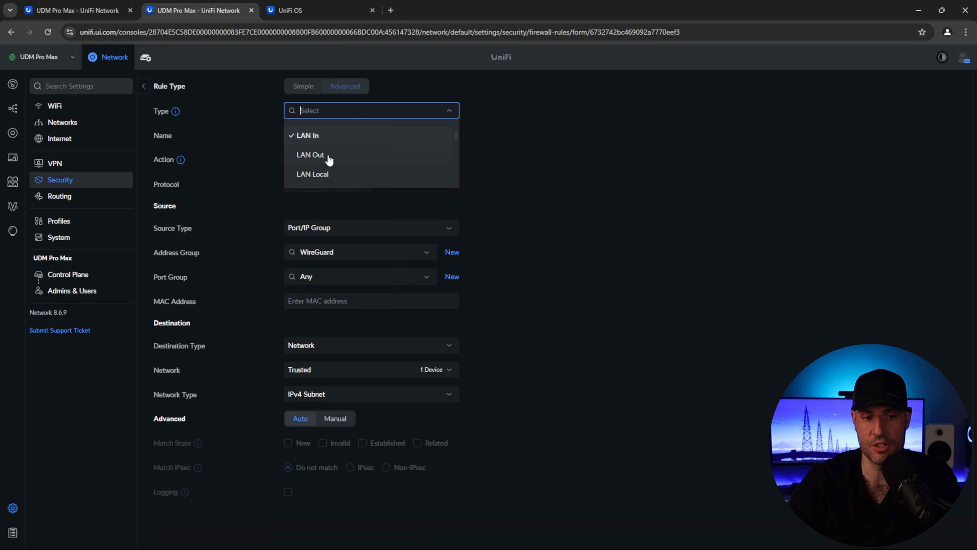
{"action": "left_click", "coordinate": [327, 157]}
{"action": "left_click", "coordinate": [209, 515]}
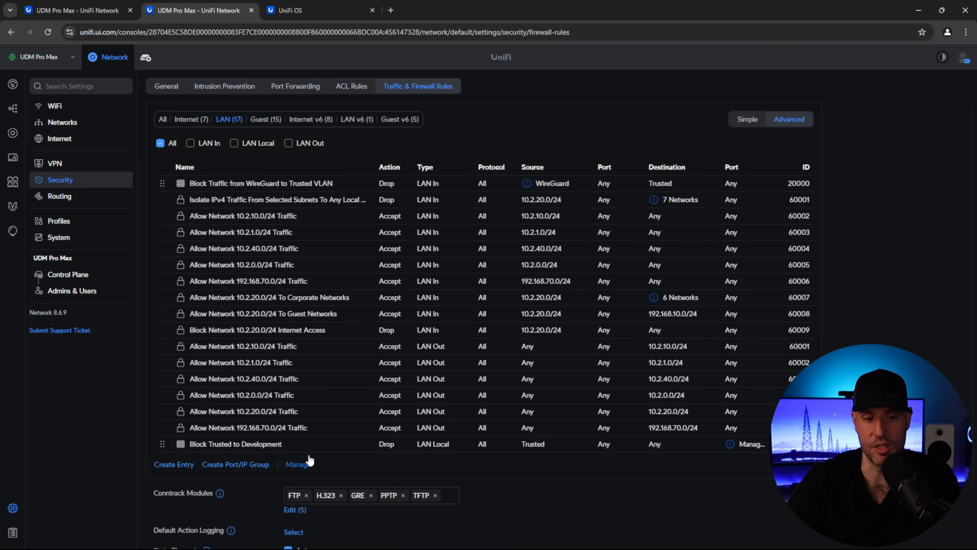
- Confirm pings to 10.2.1.88 now time out, then return to UniFi in the browser
{"action": "key", "text": "alt+Tab"}
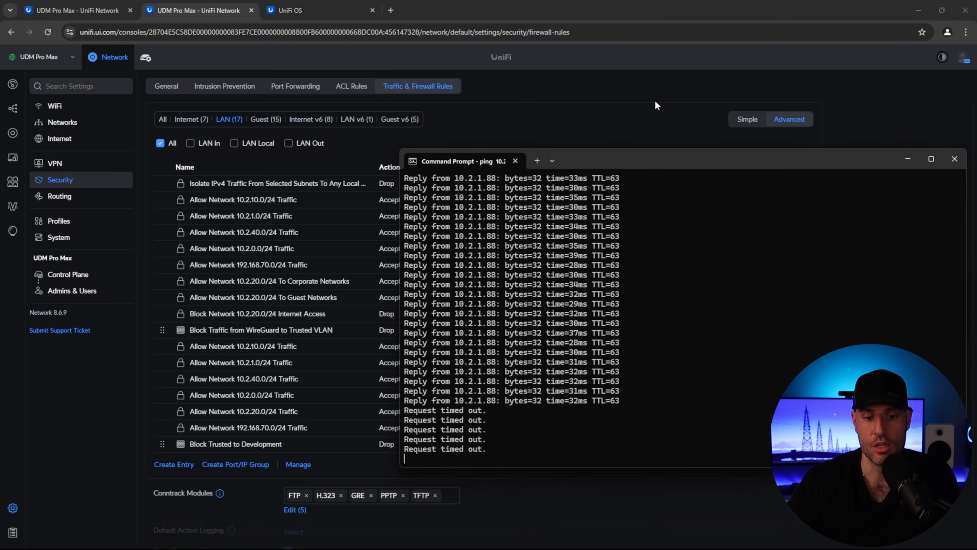
{"action": "left_click", "coordinate": [552, 93]}
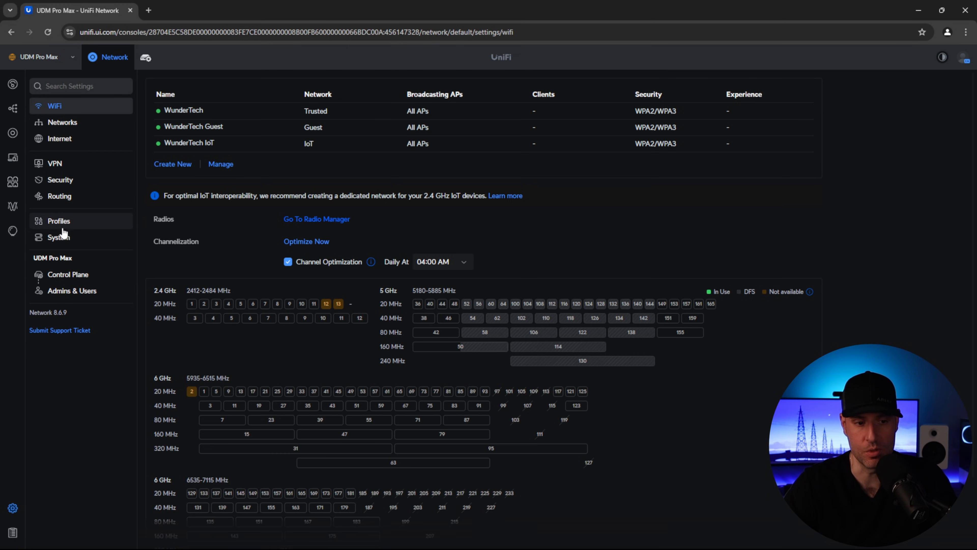
- Open Security > Port Forwarding to view the RDP forward of port 3389 to 10.2.0.133
{"action": "left_click", "coordinate": [59, 180]}
{"action": "left_click", "coordinate": [305, 87]}
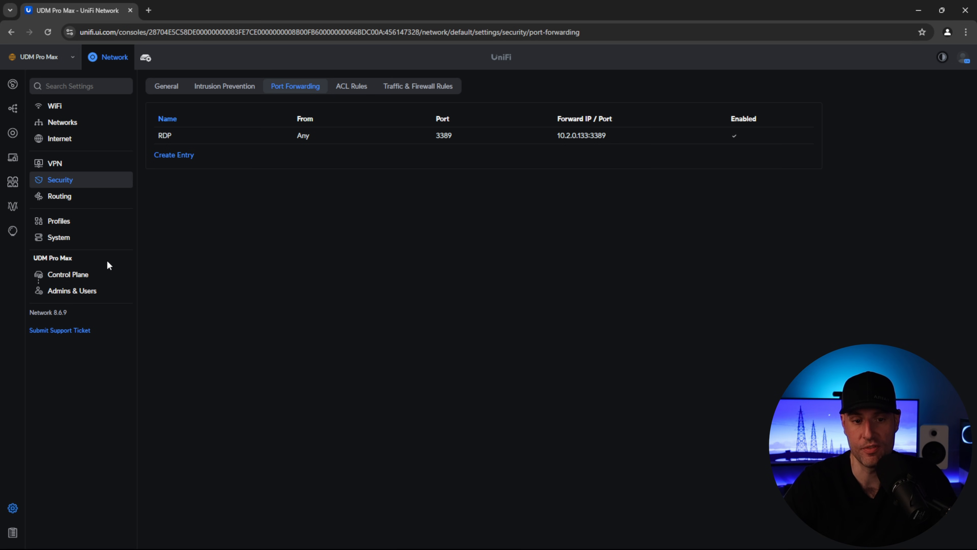
- Filter the firewall rules to Internet In and inspect the DROP RDP rule
{"action": "left_click", "coordinate": [419, 87]}
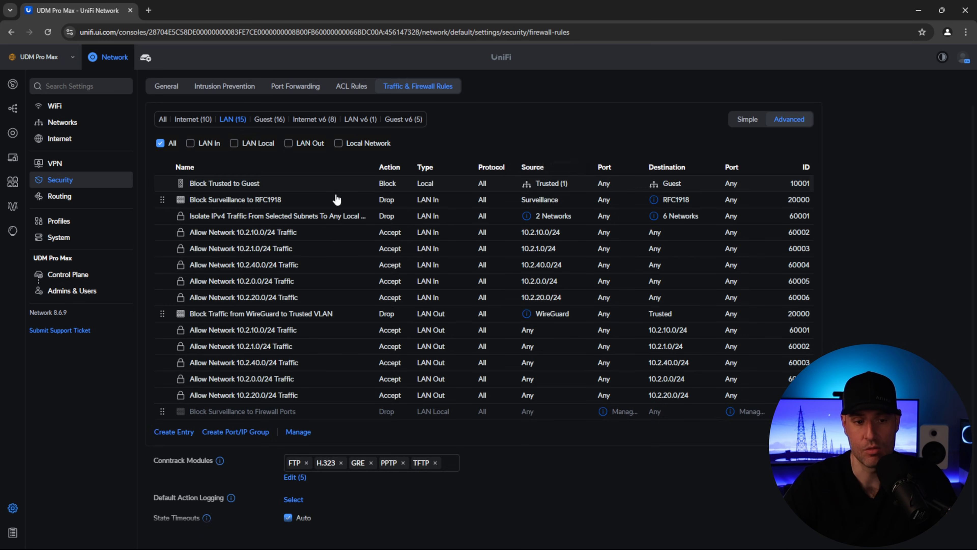
{"action": "left_click", "coordinate": [202, 119]}
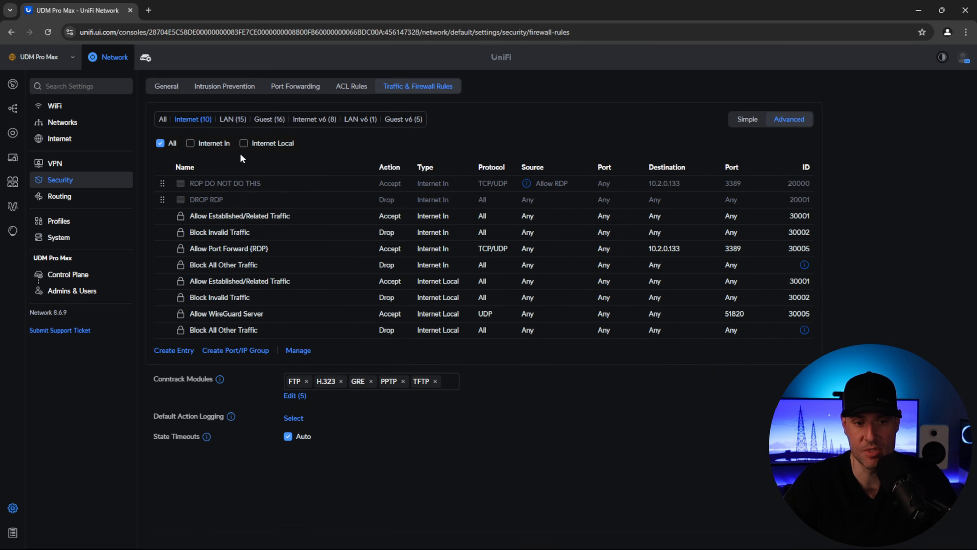
{"action": "left_click", "coordinate": [218, 144]}
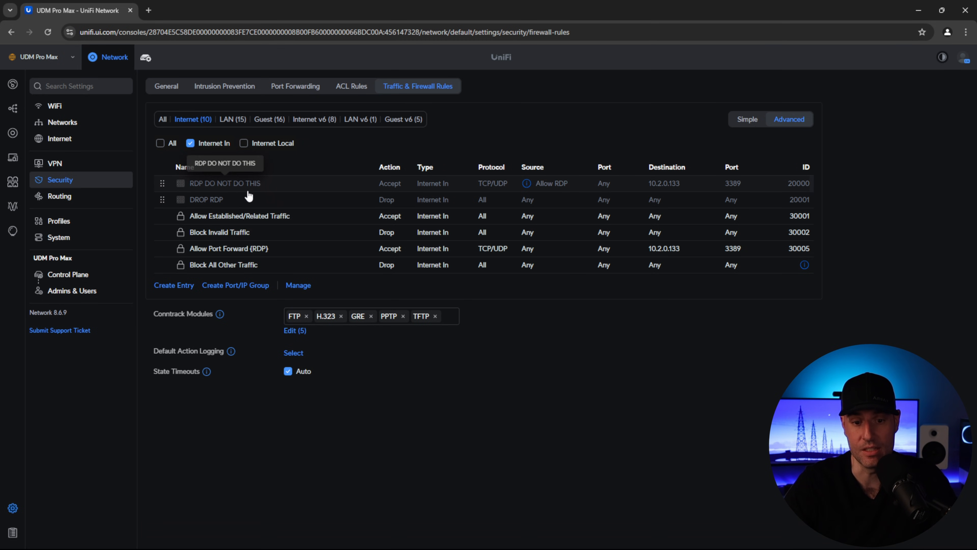
{"action": "left_click", "coordinate": [249, 197]}
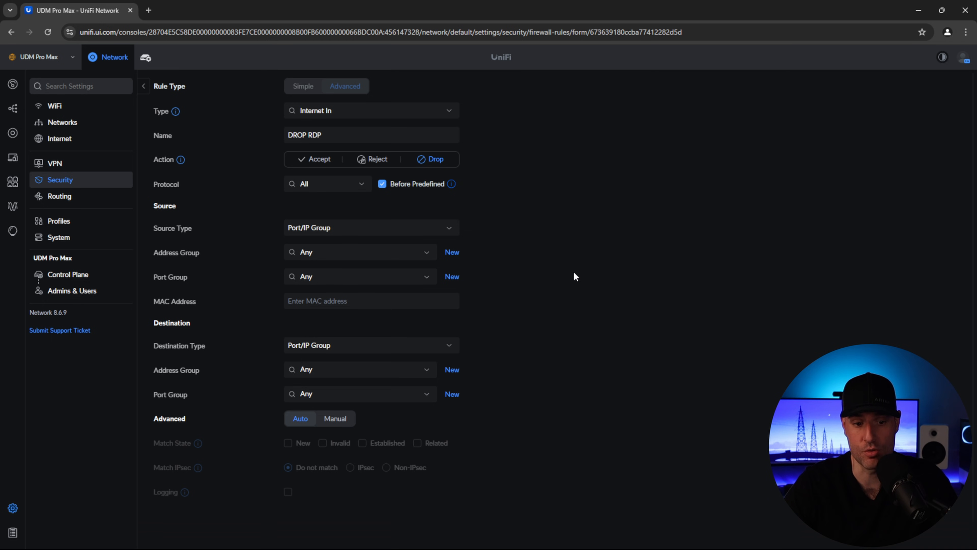
{"action": "left_click", "coordinate": [144, 86]}
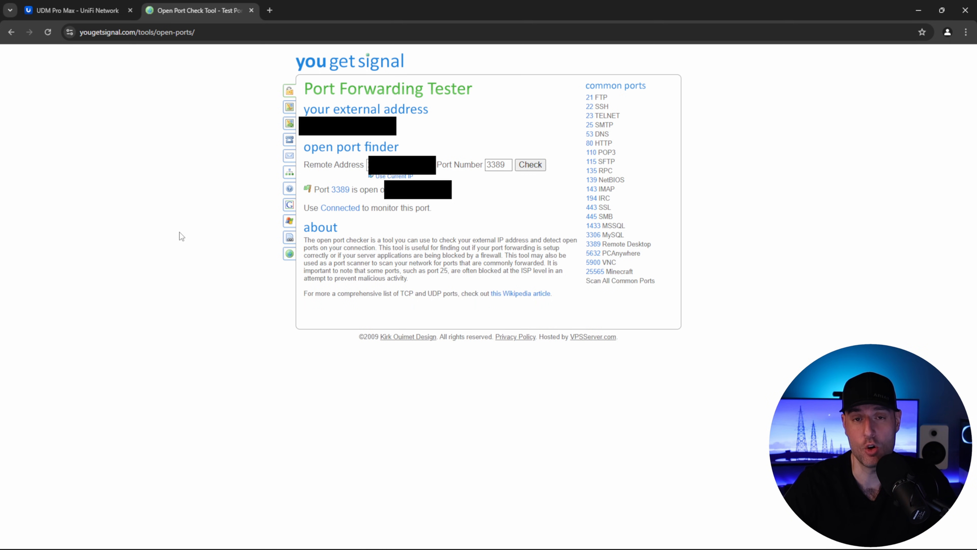
- Enable the DROP RDP rule in the UniFi firewall rules list
{"action": "left_click", "coordinate": [77, 11]}
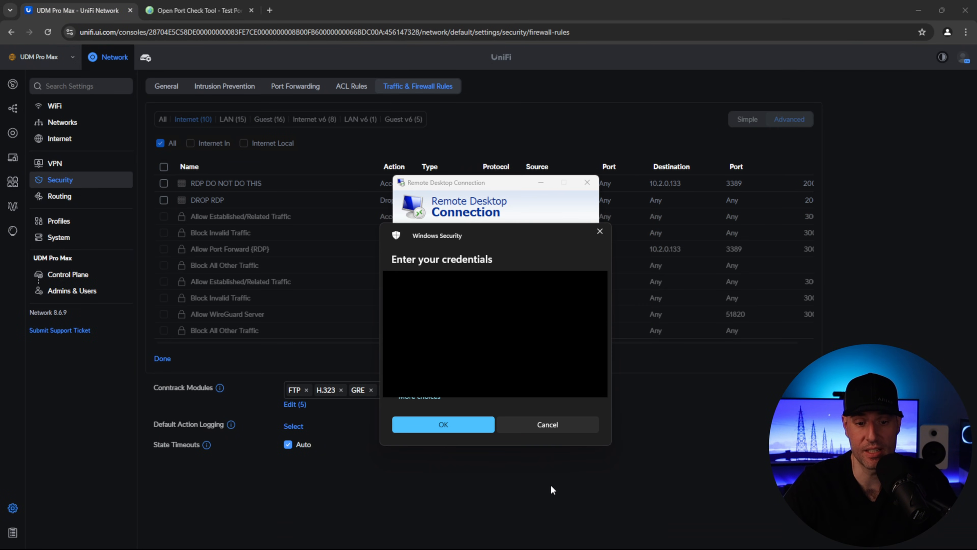
{"action": "left_click", "coordinate": [547, 425]}
{"action": "left_click", "coordinate": [538, 472]}
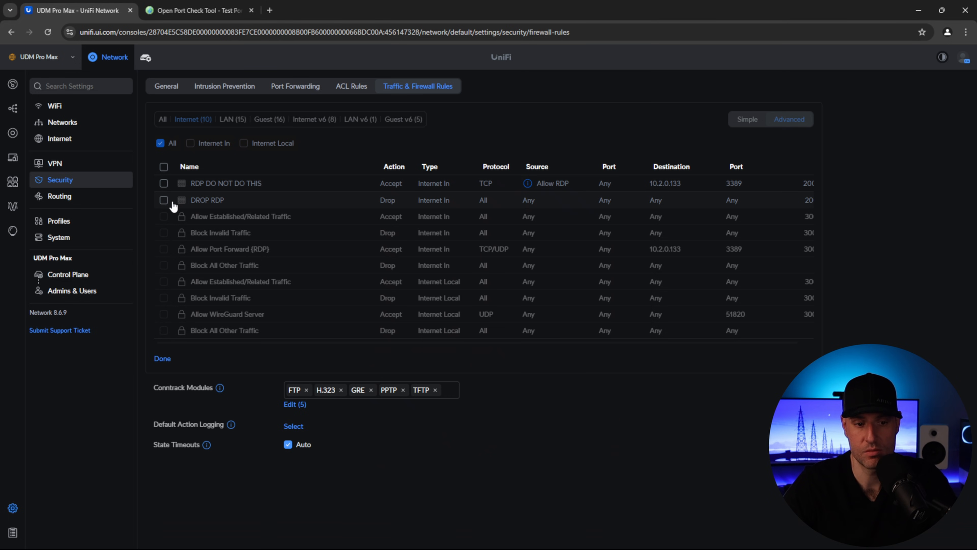
{"action": "left_click", "coordinate": [165, 200]}
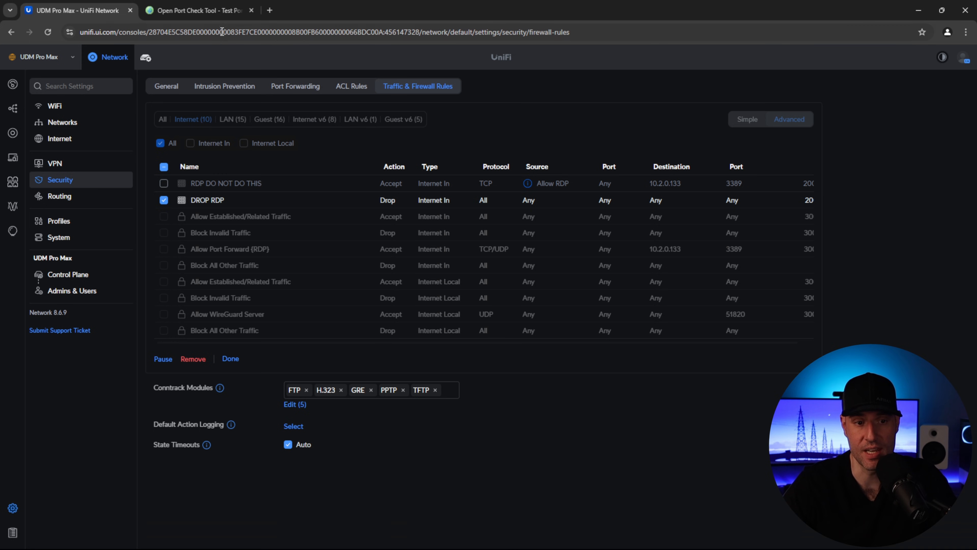
- Recheck port 3389 on YouGetSignal and retry the Remote Desktop connection
{"action": "left_click", "coordinate": [199, 10]}
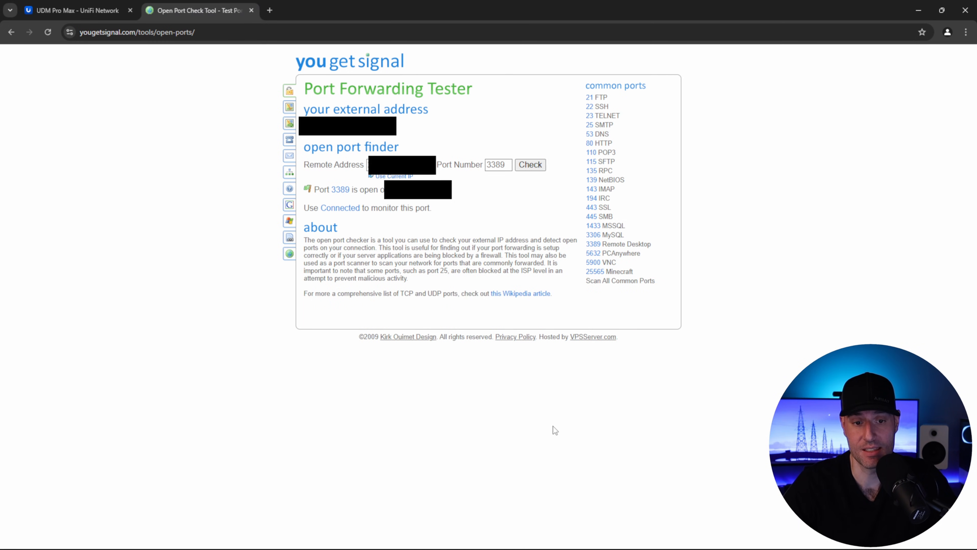
{"action": "left_click", "coordinate": [538, 166]}
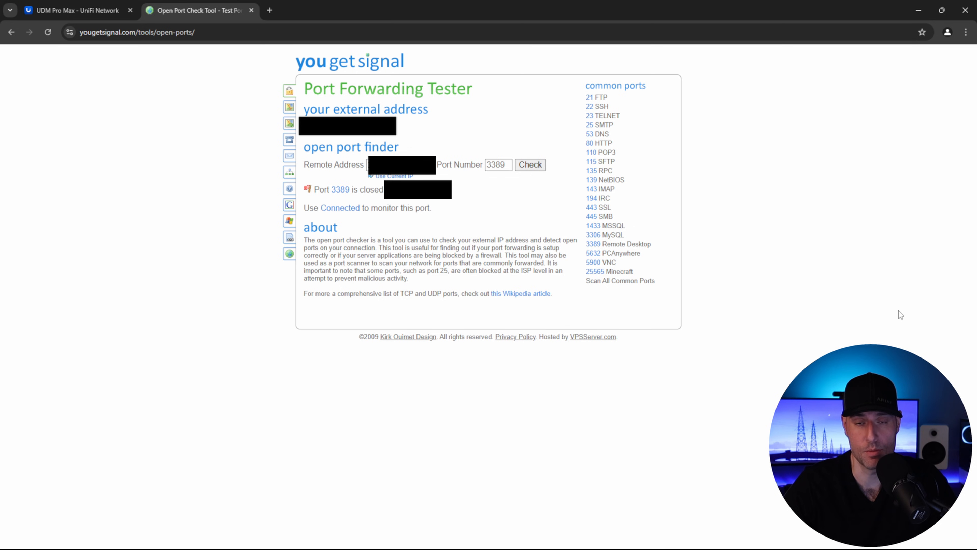
{"action": "key", "text": "alt+Tab"}
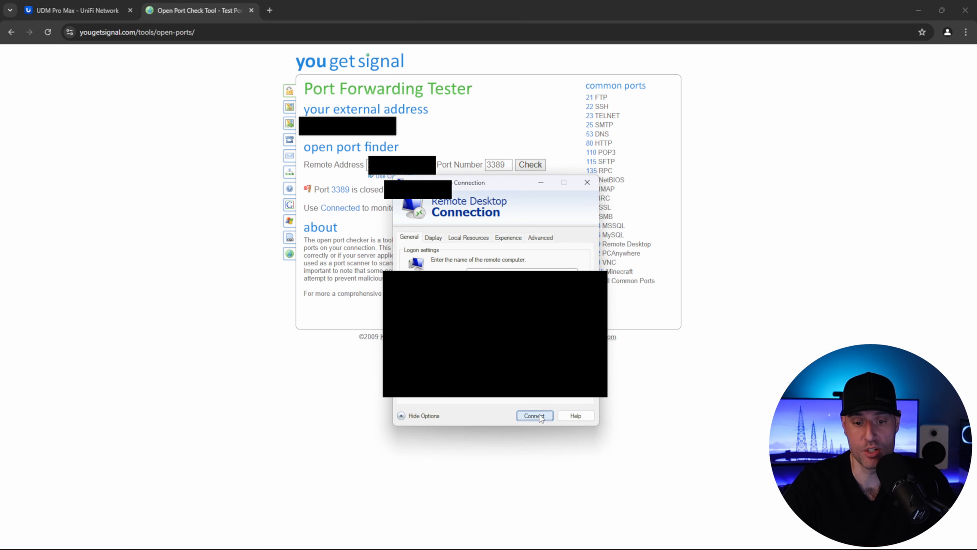
{"action": "left_click", "coordinate": [539, 415]}
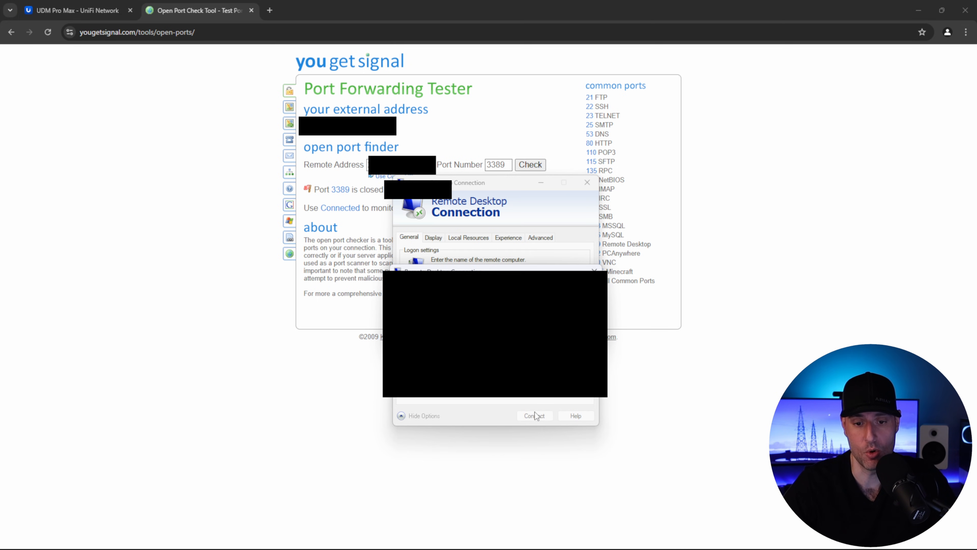
- Resume the paused RDP DO NOT DO THIS firewall rule
{"action": "left_click", "coordinate": [100, 11]}
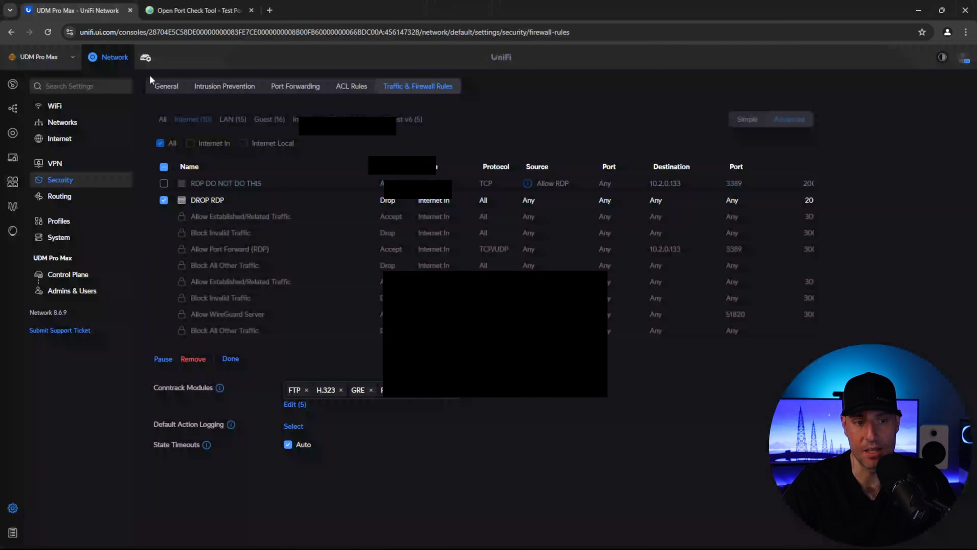
{"action": "left_click", "coordinate": [164, 184]}
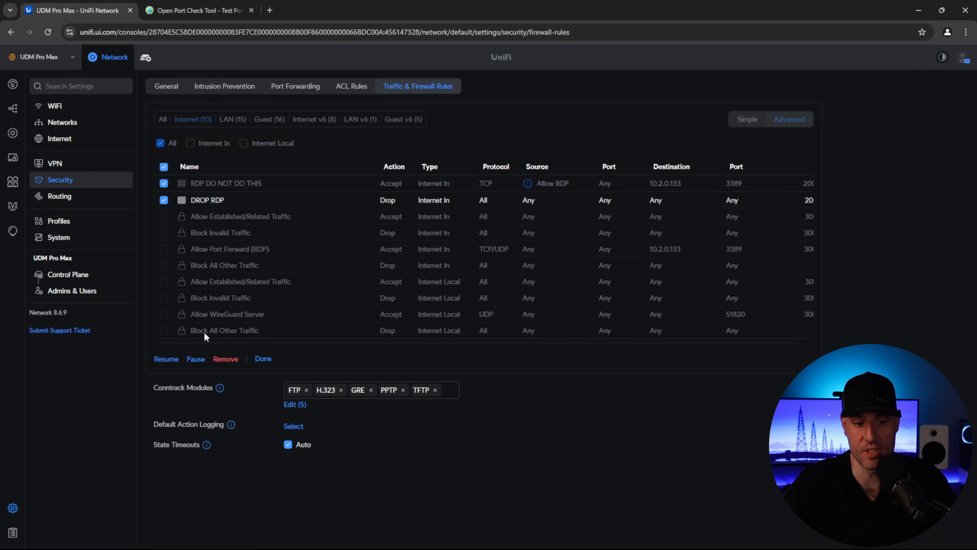
{"action": "left_click", "coordinate": [165, 360]}
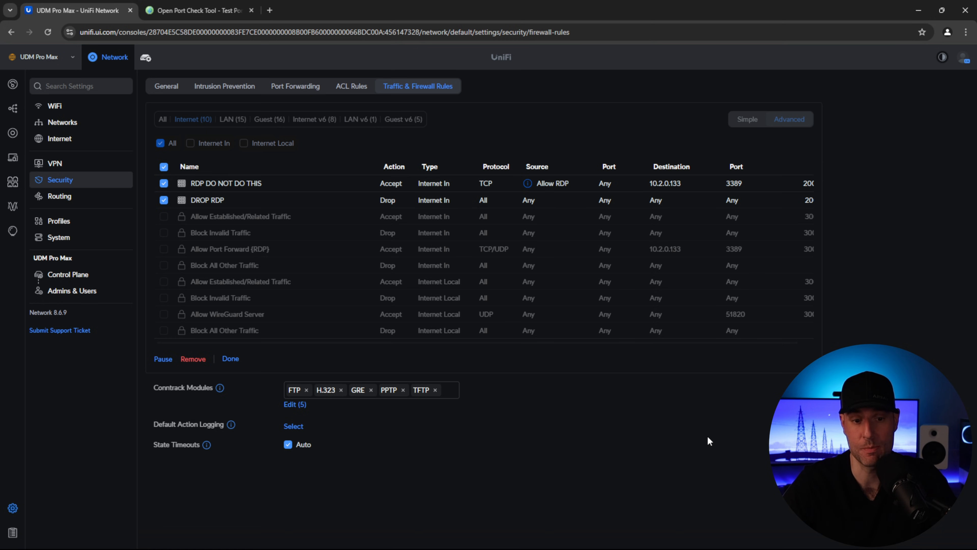
- Retest port 3389 and the Remote Desktop connection, then return to the UniFi rules
{"action": "key", "text": "ctrl+Tab"}
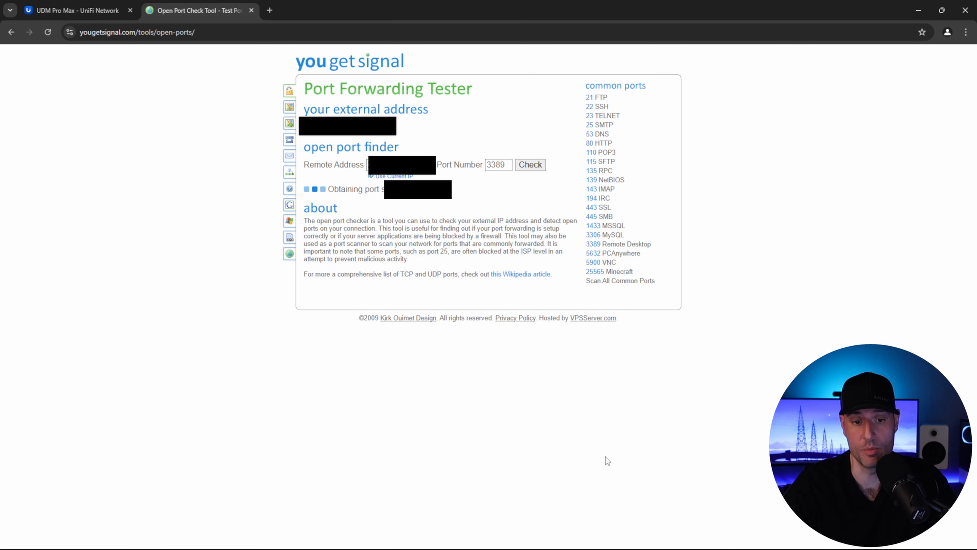
{"action": "key", "text": "alt+Tab"}
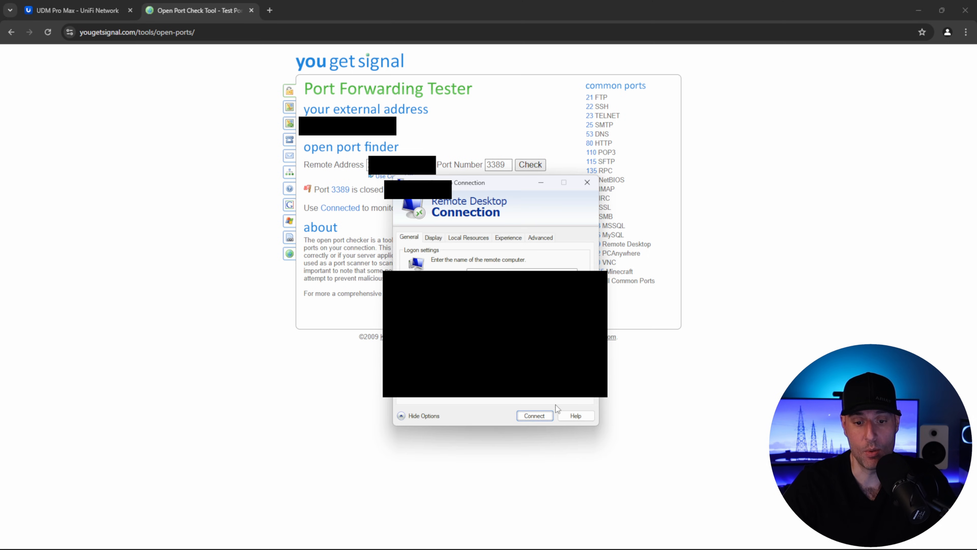
{"action": "left_click", "coordinate": [537, 413]}
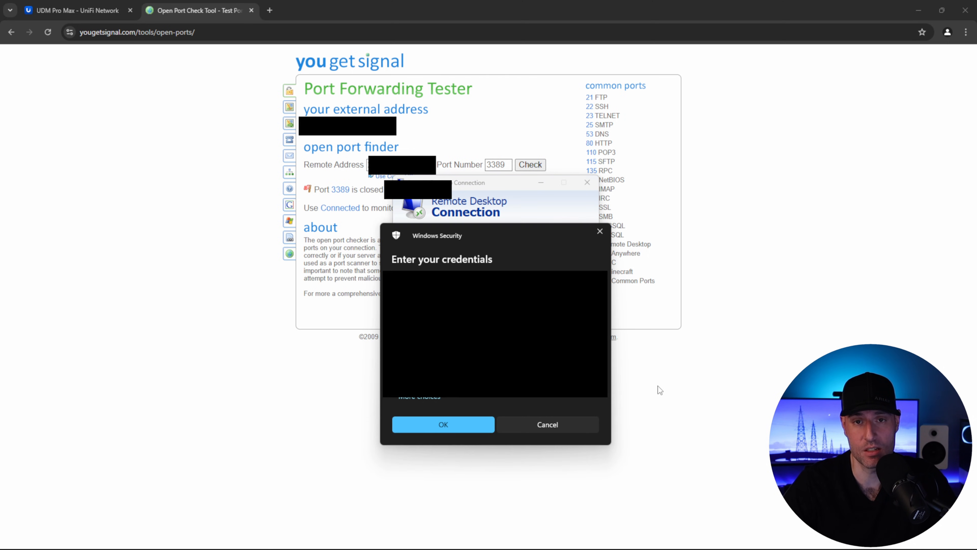
{"action": "left_click", "coordinate": [577, 421]}
{"action": "left_click", "coordinate": [154, 94]}
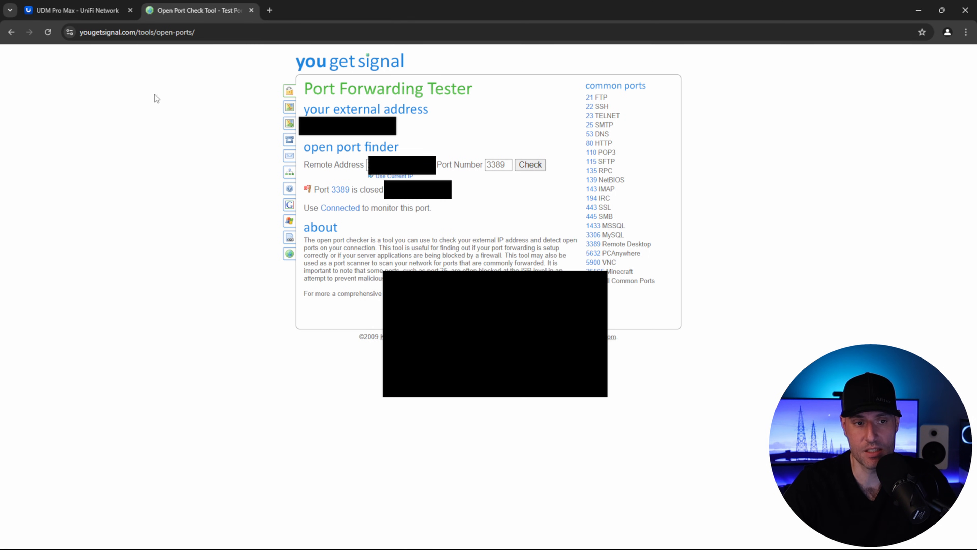
{"action": "left_click", "coordinate": [109, 12]}
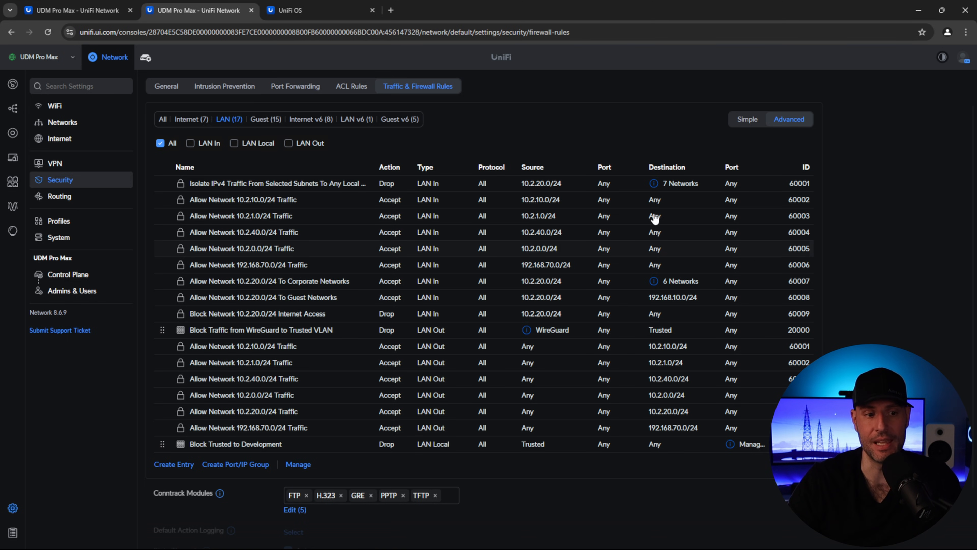
- Remove the test network (VLAN 2, 192.168.70.0/24) from the Networks list
{"action": "left_click", "coordinate": [69, 123]}
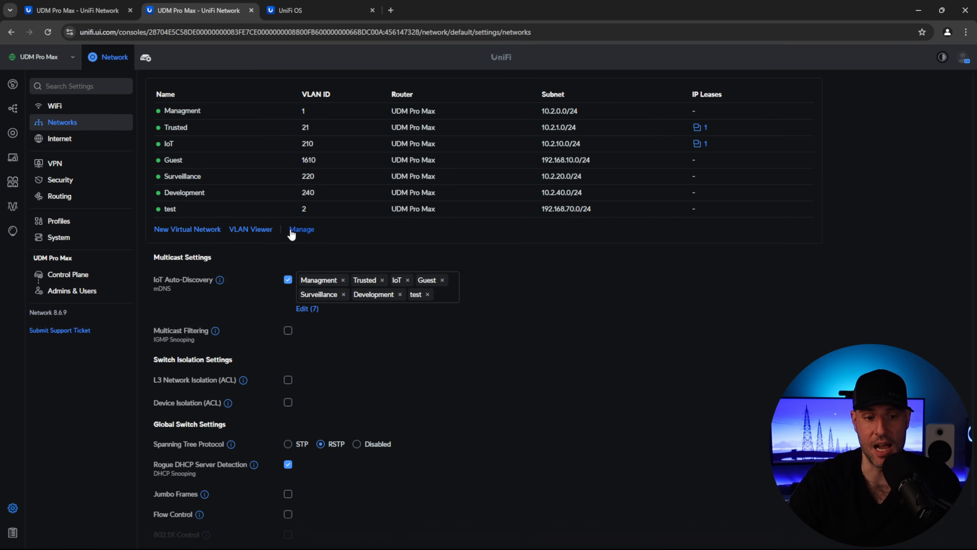
{"action": "left_click", "coordinate": [301, 229]}
{"action": "left_click", "coordinate": [166, 210]}
{"action": "left_click", "coordinate": [192, 229]}
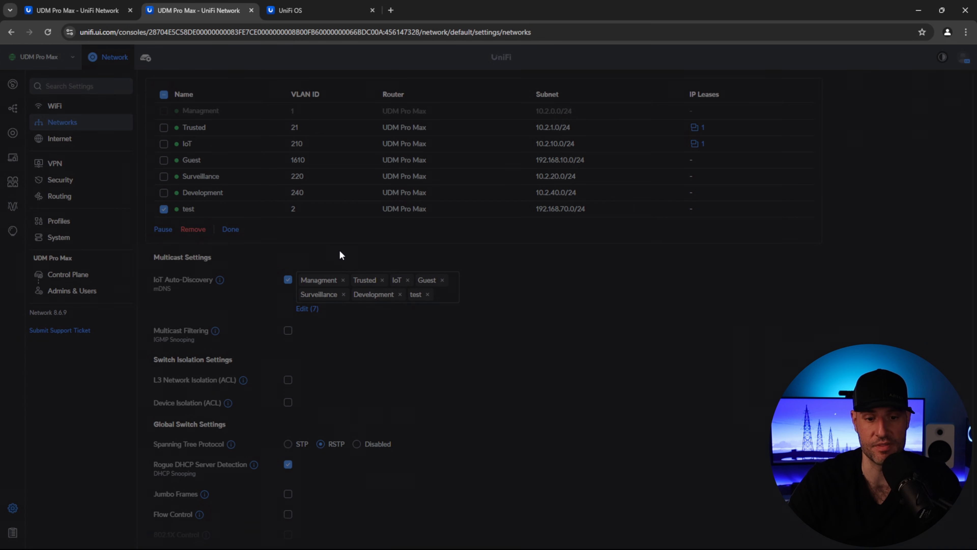
{"action": "left_click", "coordinate": [554, 319]}
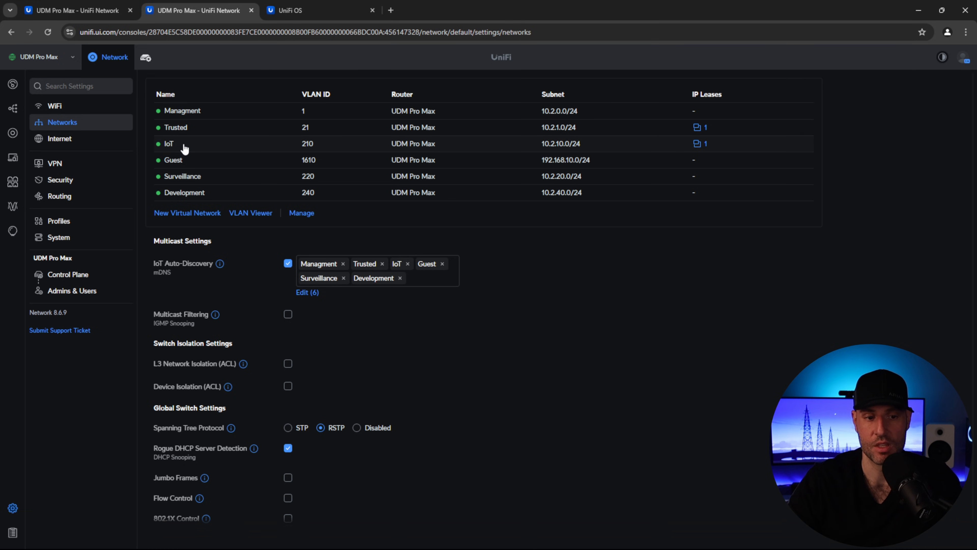
- Turn on Isolate Network for the IoT network and apply the change
{"action": "left_click", "coordinate": [183, 150]}
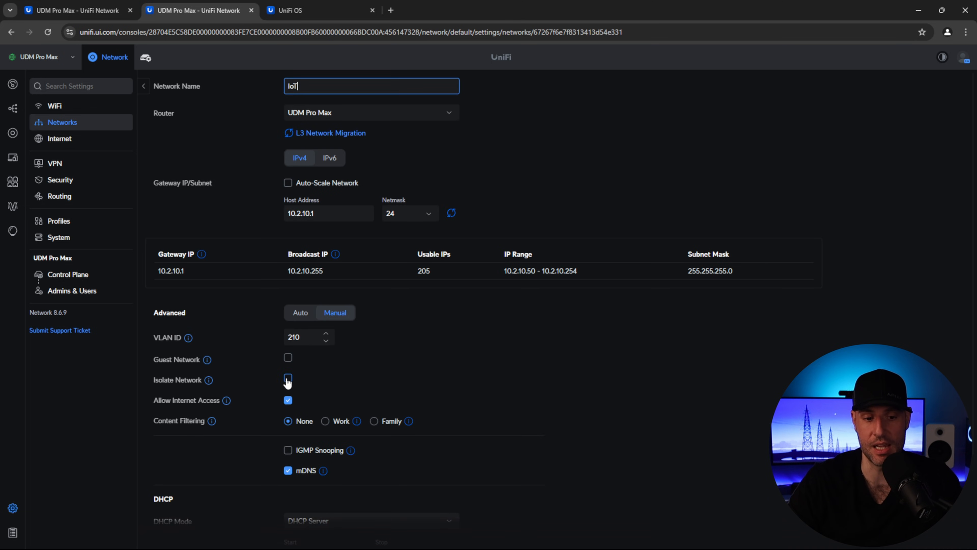
{"action": "left_click", "coordinate": [288, 378]}
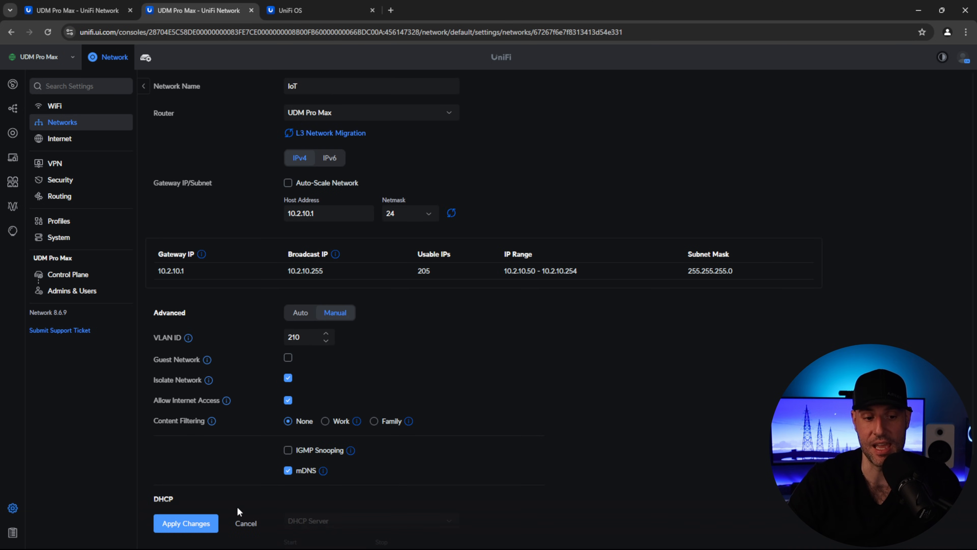
{"action": "left_click", "coordinate": [208, 525]}
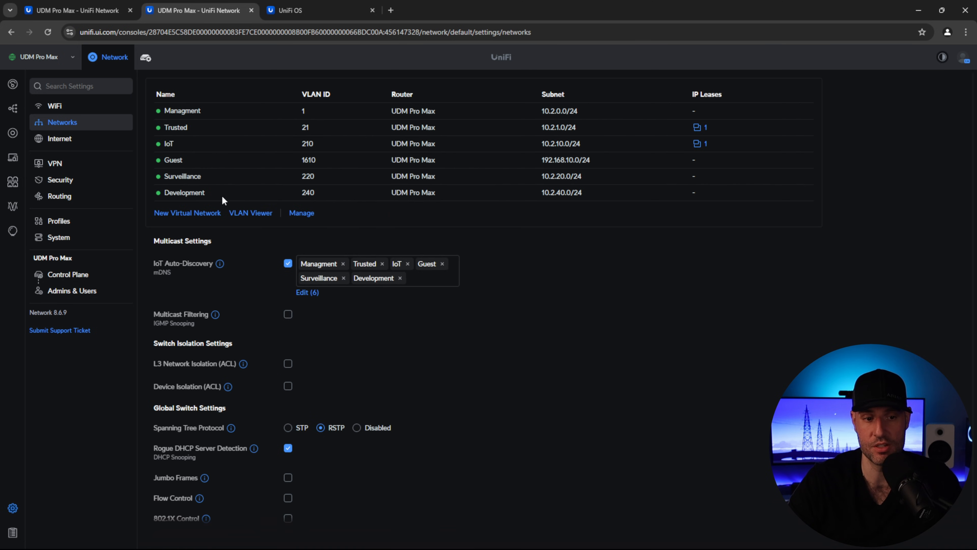
- Open the Guest network's settings, then the Guest firewall rules in the other tab
{"action": "left_click", "coordinate": [197, 159]}
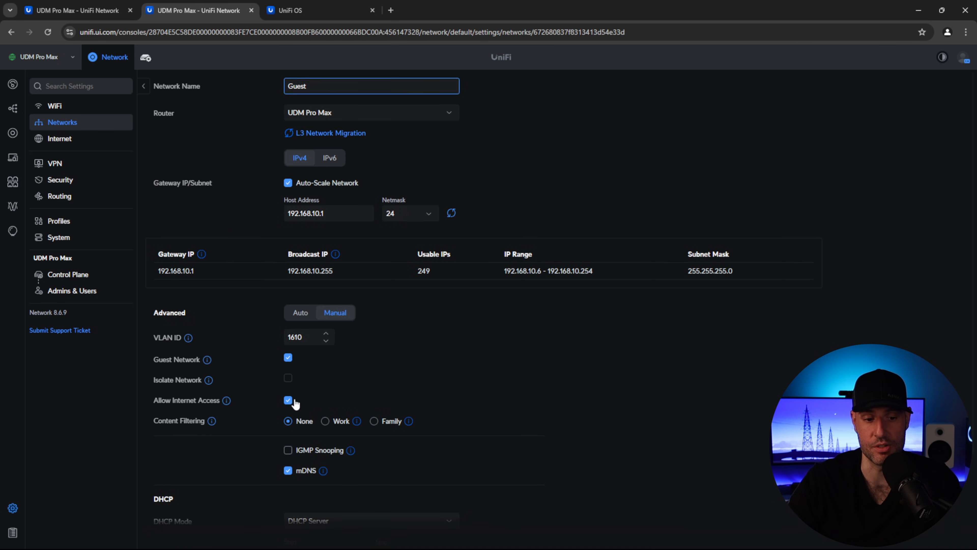
{"action": "mouse_move", "coordinate": [208, 380]}
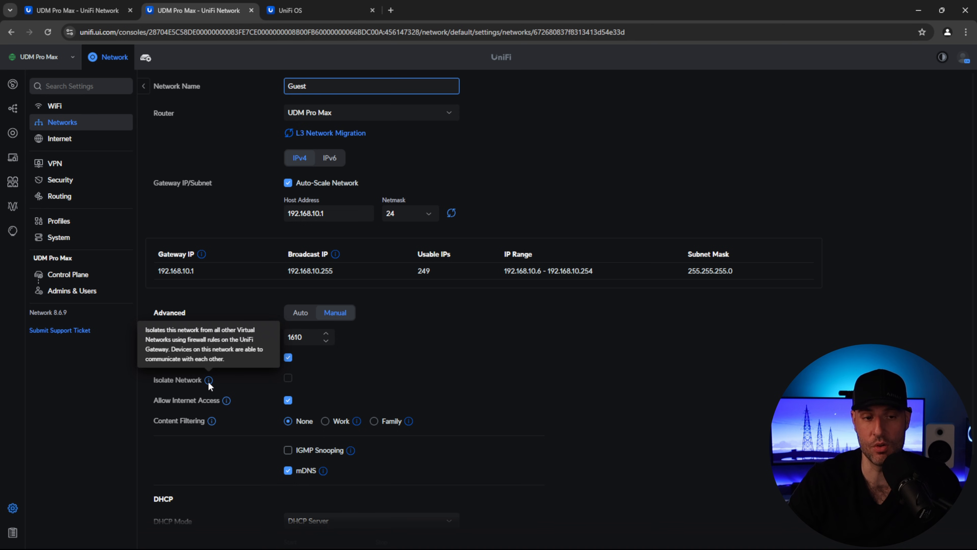
{"action": "left_click", "coordinate": [98, 10]}
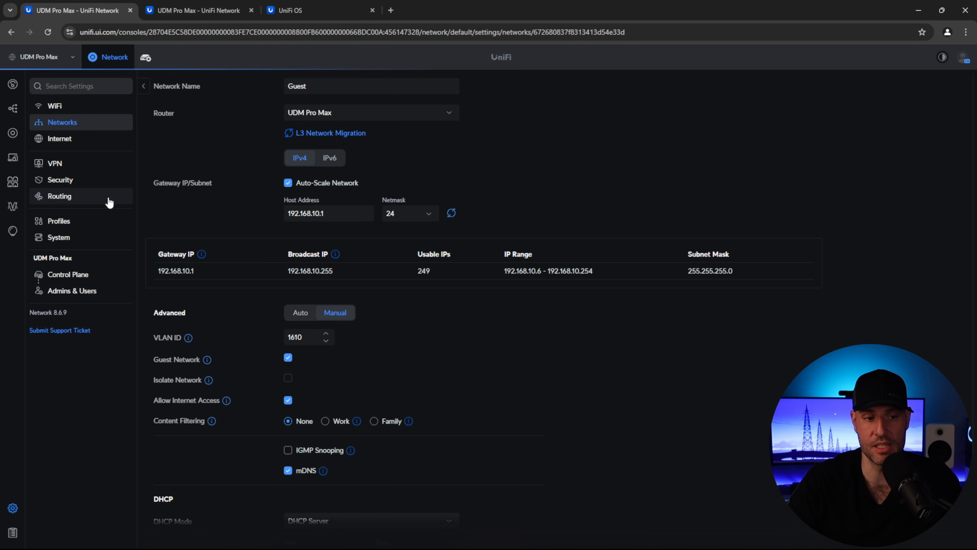
{"action": "left_click", "coordinate": [96, 180]}
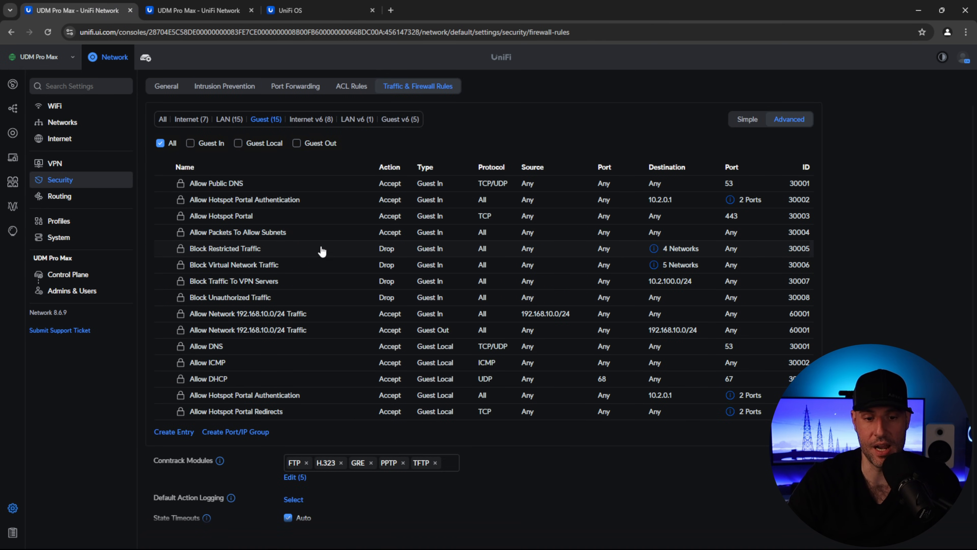
- Check the Guest rules' network icons, then open the Trusted network's settings
{"action": "mouse_move", "coordinate": [654, 249]}
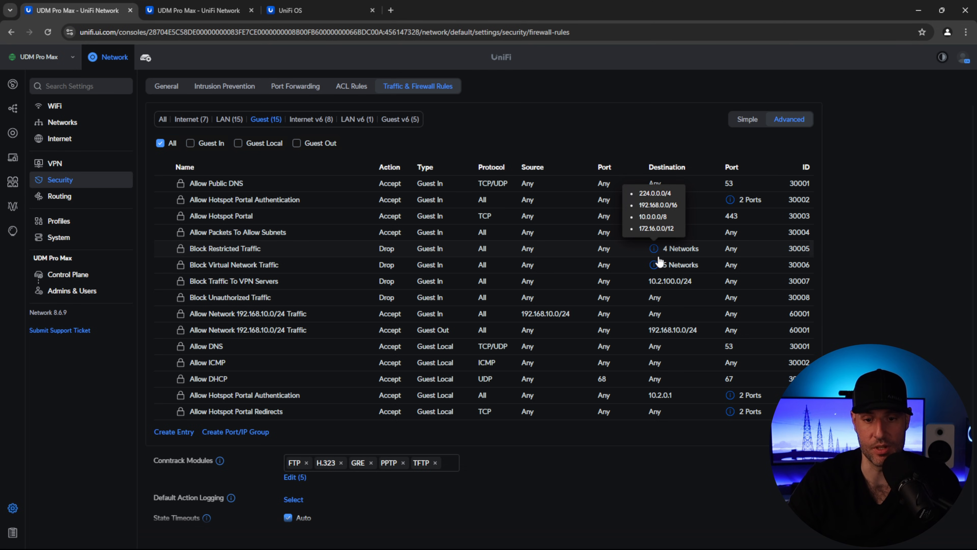
{"action": "mouse_move", "coordinate": [655, 269]}
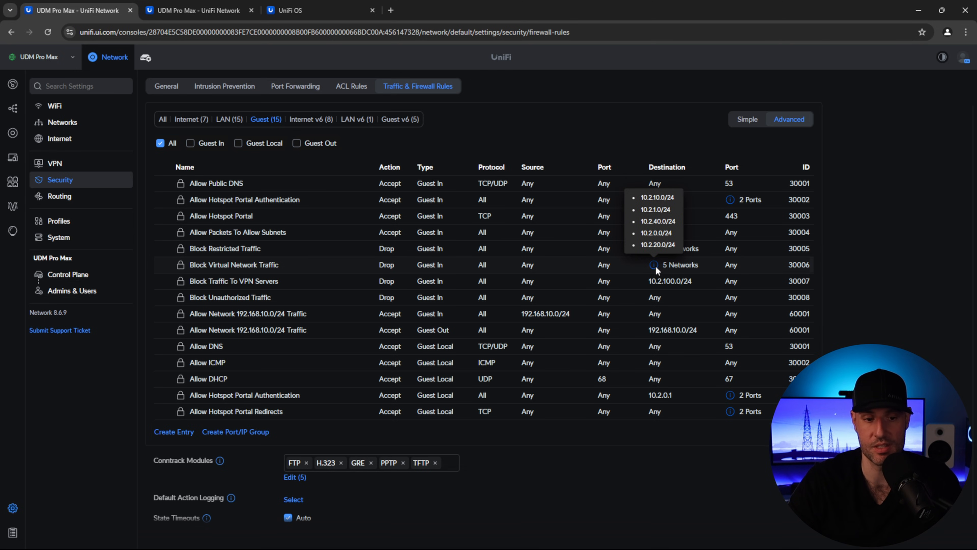
{"action": "left_click", "coordinate": [190, 11]}
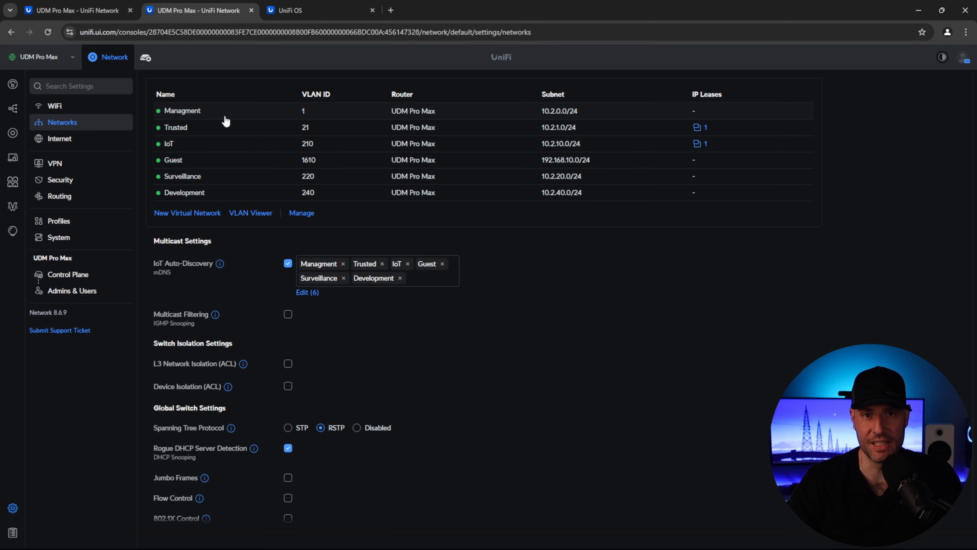
{"action": "left_click", "coordinate": [204, 127]}
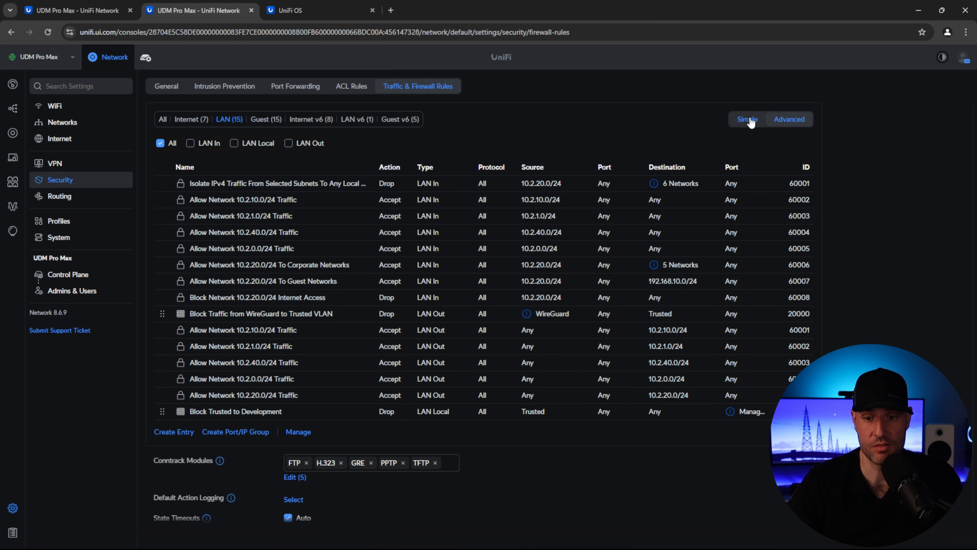
- Create a simple Block Trusted to Guest rule, from the Trusted network to the Guest network
{"action": "left_click", "coordinate": [750, 121]}
{"action": "left_click", "coordinate": [170, 187]}
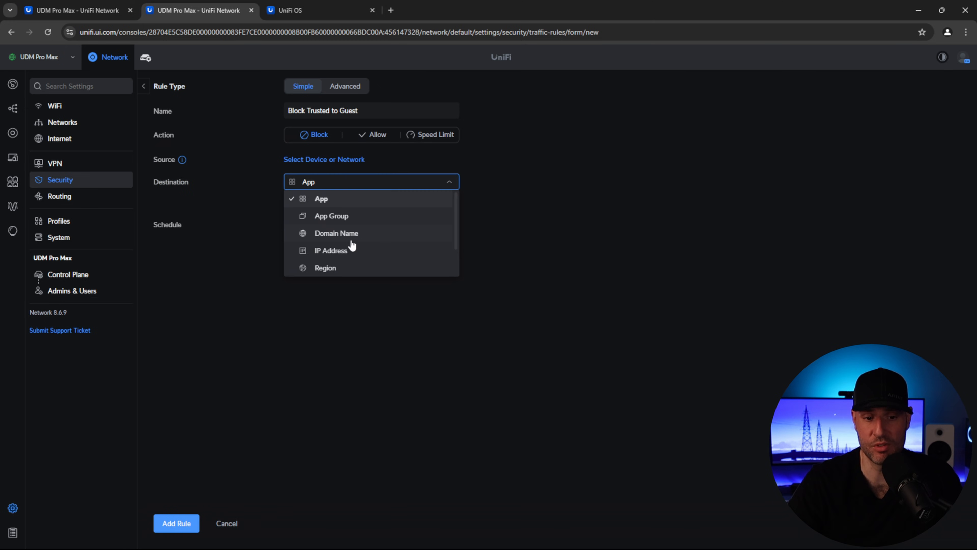
{"action": "scroll", "coordinate": [345, 232], "scroll_direction": "down", "scroll_amount": 1}
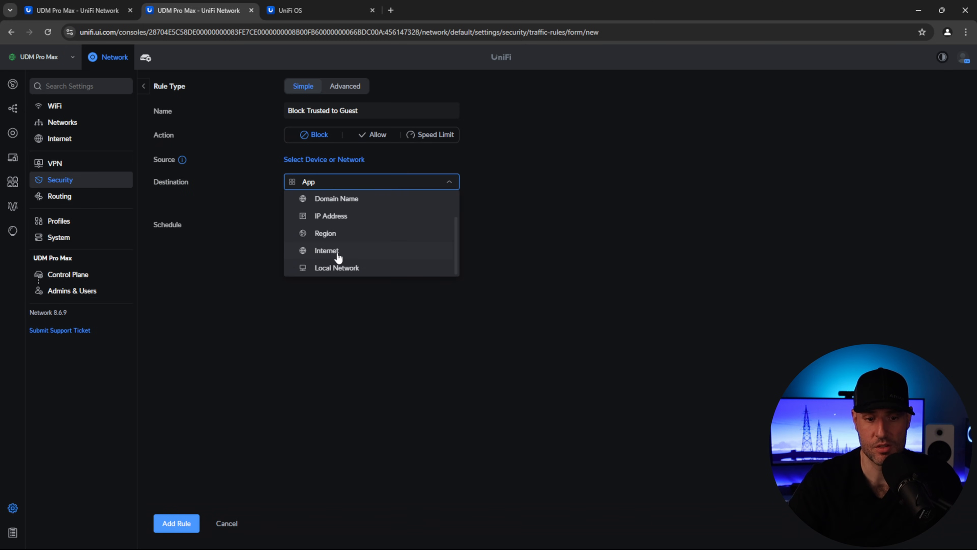
{"action": "left_click", "coordinate": [334, 267]}
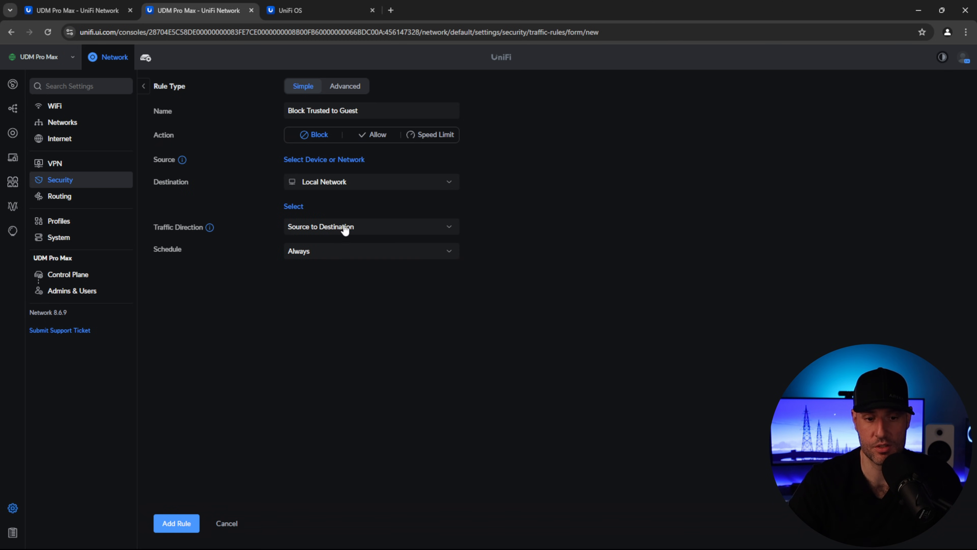
{"action": "left_click", "coordinate": [313, 159]}
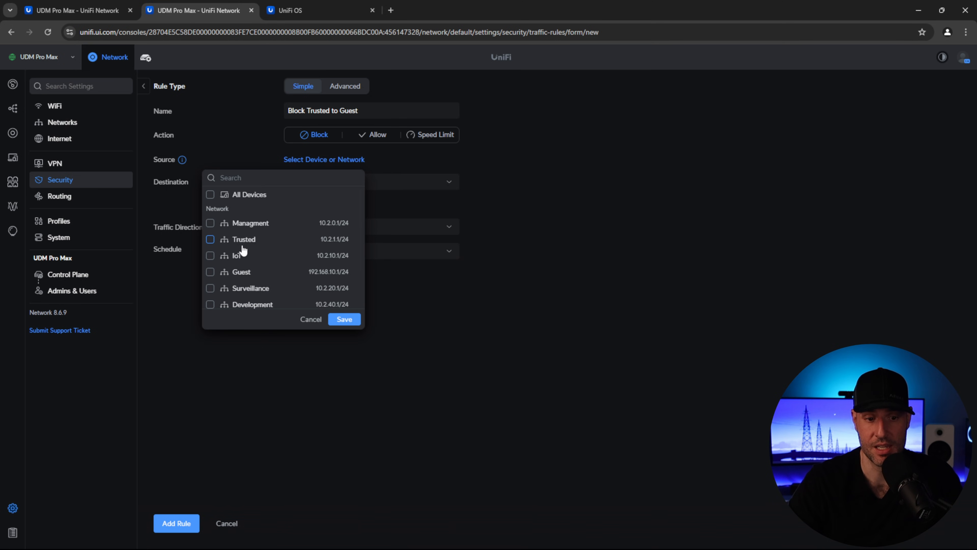
{"action": "left_click", "coordinate": [210, 239]}
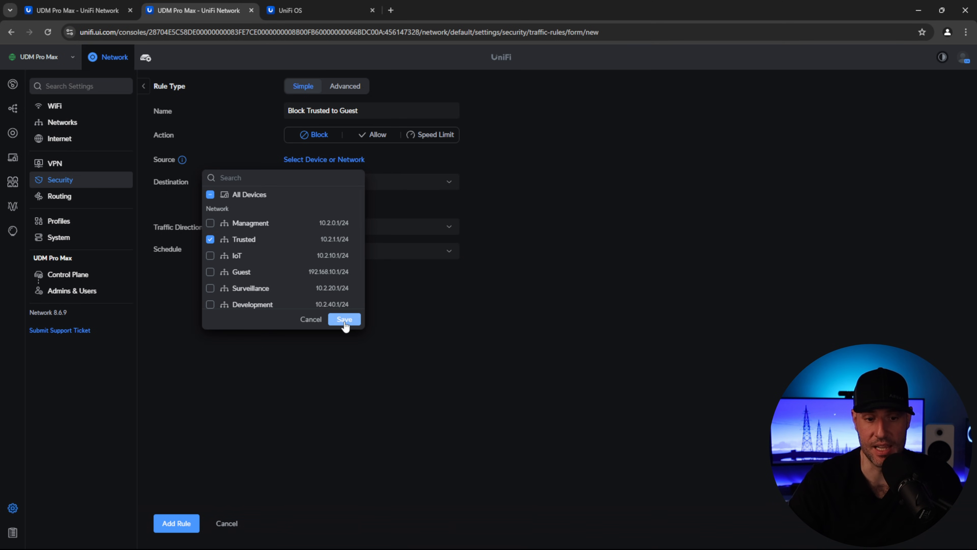
{"action": "left_click", "coordinate": [344, 323]}
{"action": "left_click", "coordinate": [293, 221]}
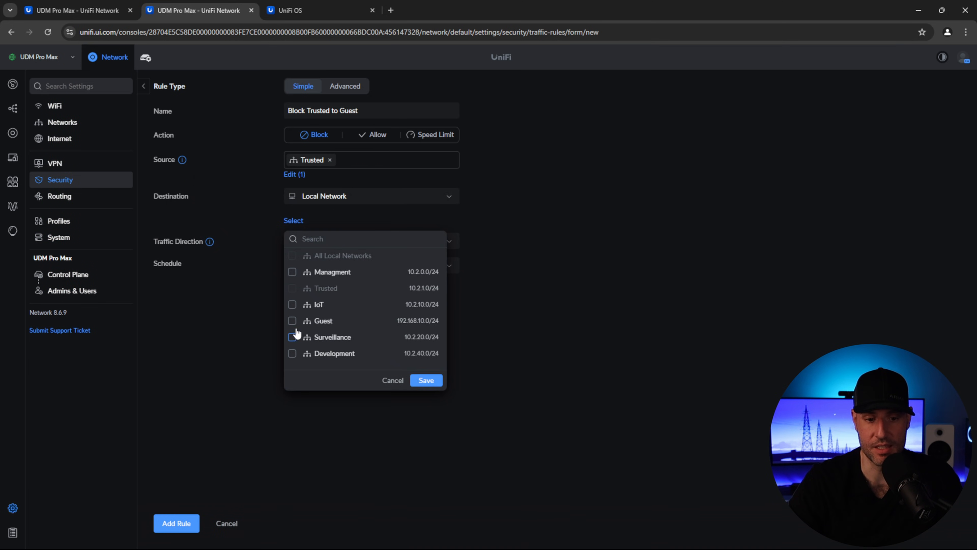
{"action": "left_click", "coordinate": [292, 320]}
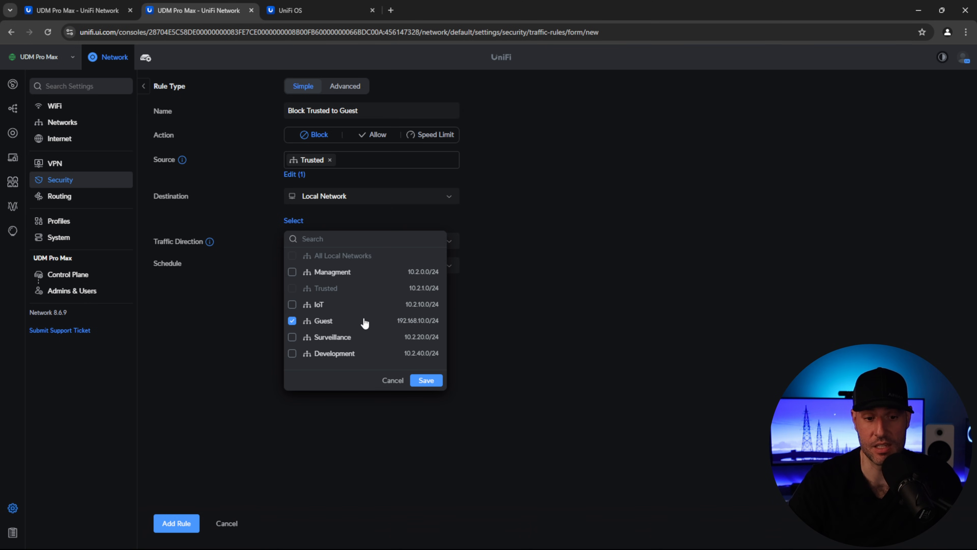
{"action": "left_click", "coordinate": [424, 380]}
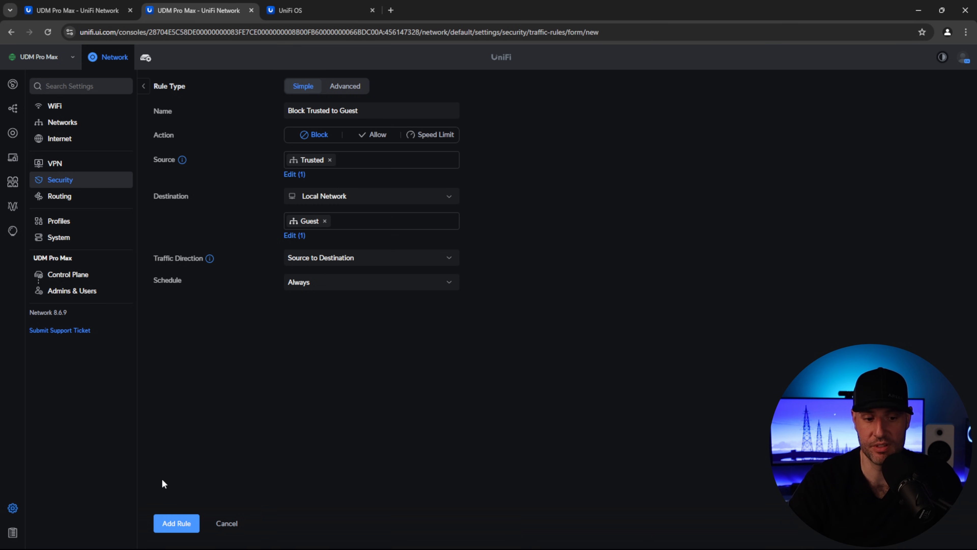
{"action": "left_click", "coordinate": [176, 523]}
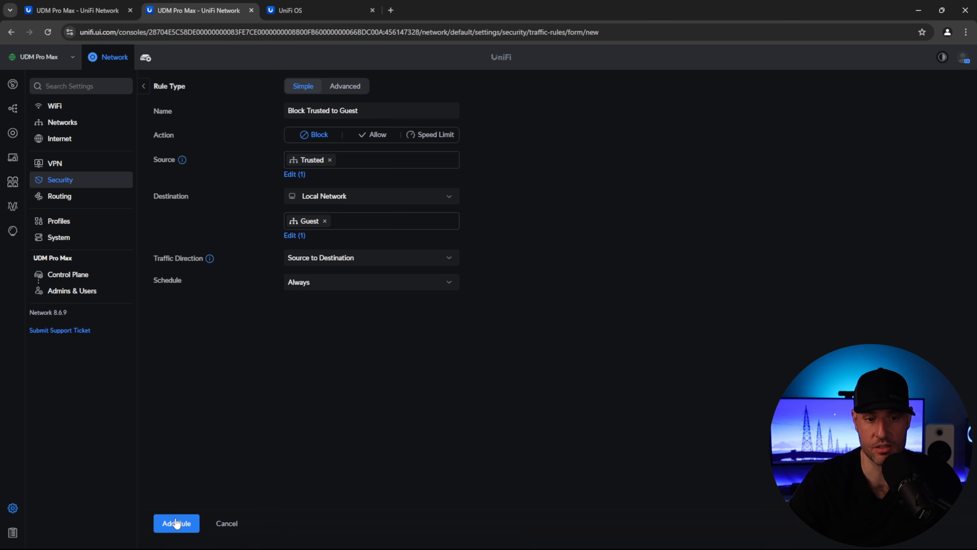
{"action": "left_click", "coordinate": [78, 127]}
- Turn off Isolate Network on the Surveillance network and apply the change
{"action": "left_click", "coordinate": [196, 179]}
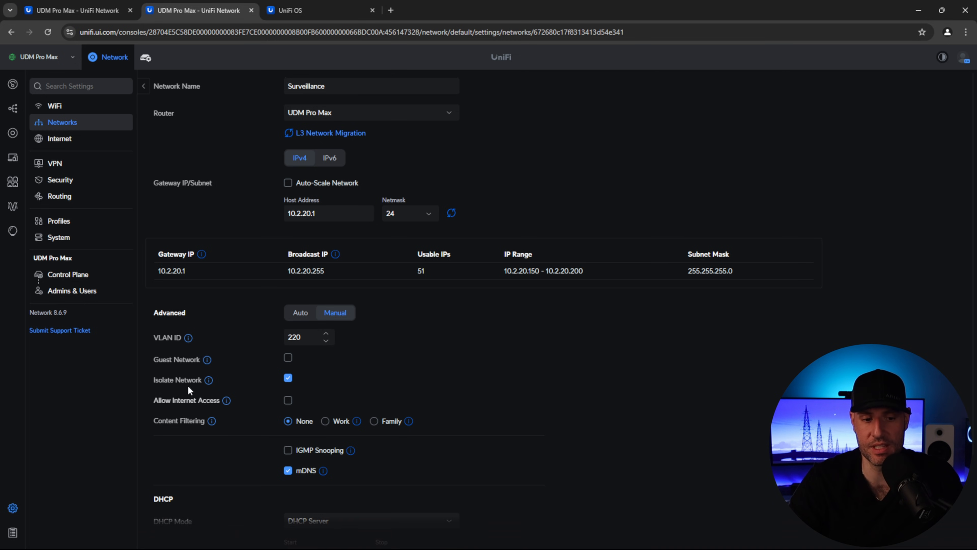
{"action": "mouse_move", "coordinate": [209, 381]}
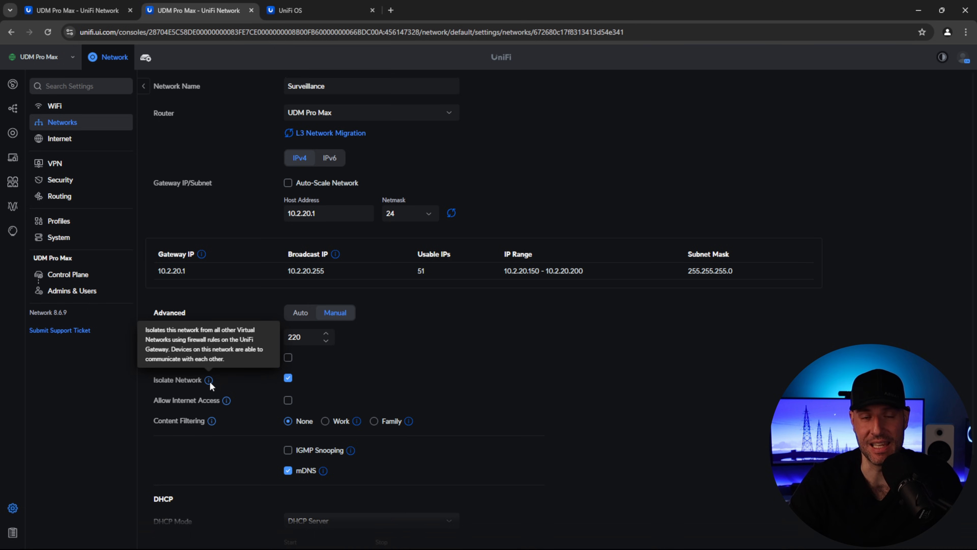
{"action": "left_click", "coordinate": [288, 378]}
{"action": "mouse_move", "coordinate": [226, 401]}
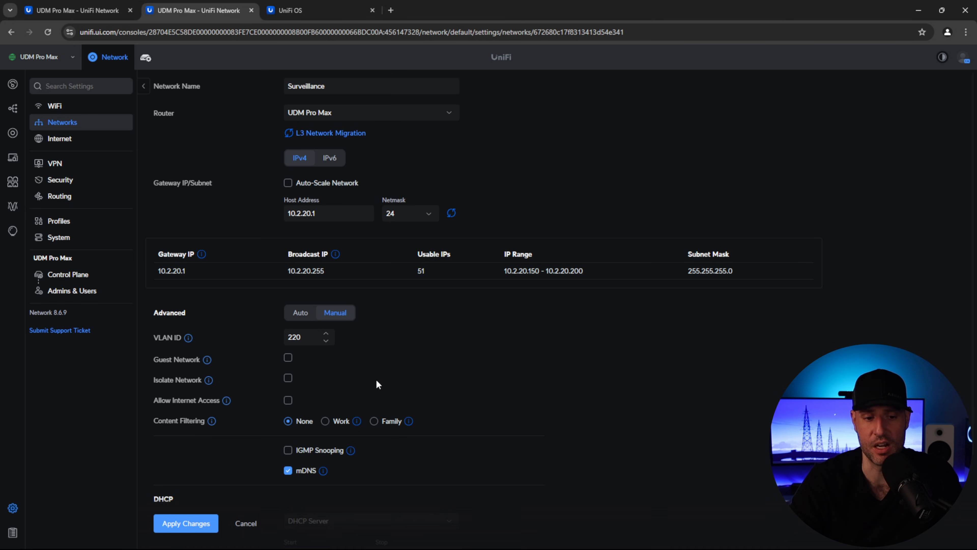
{"action": "left_click", "coordinate": [192, 524]}
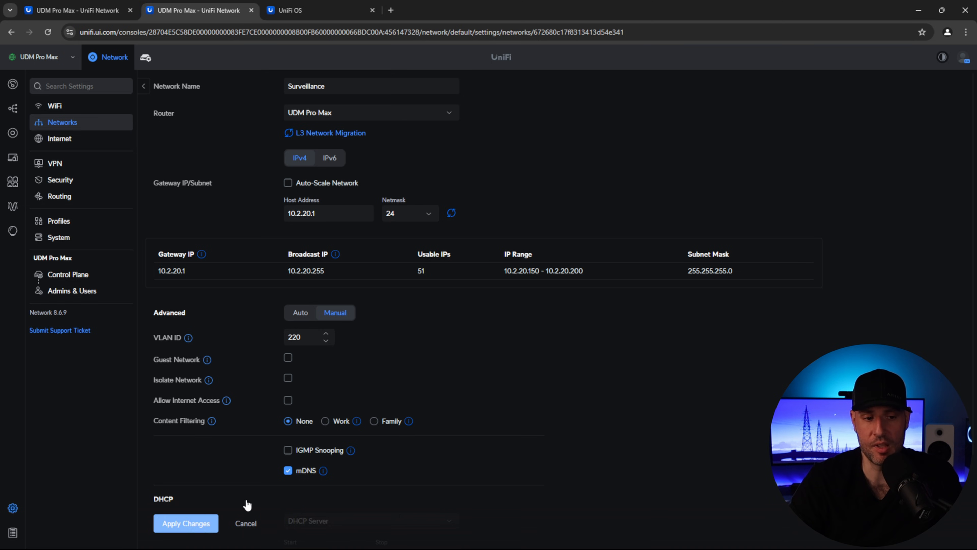
{"action": "left_click", "coordinate": [69, 220]}
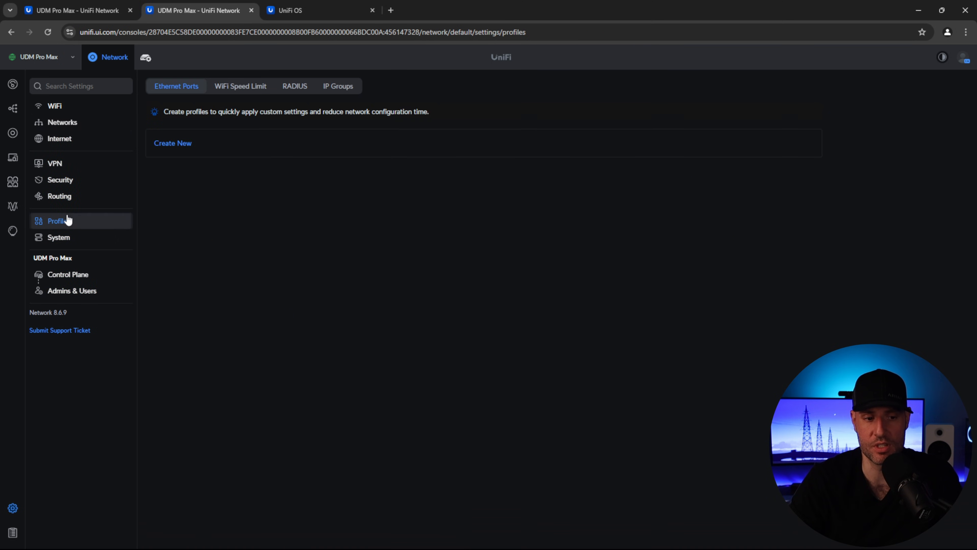
- Add port 22 to the Management Interface port group alongside 80 and 443
{"action": "left_click", "coordinate": [335, 92]}
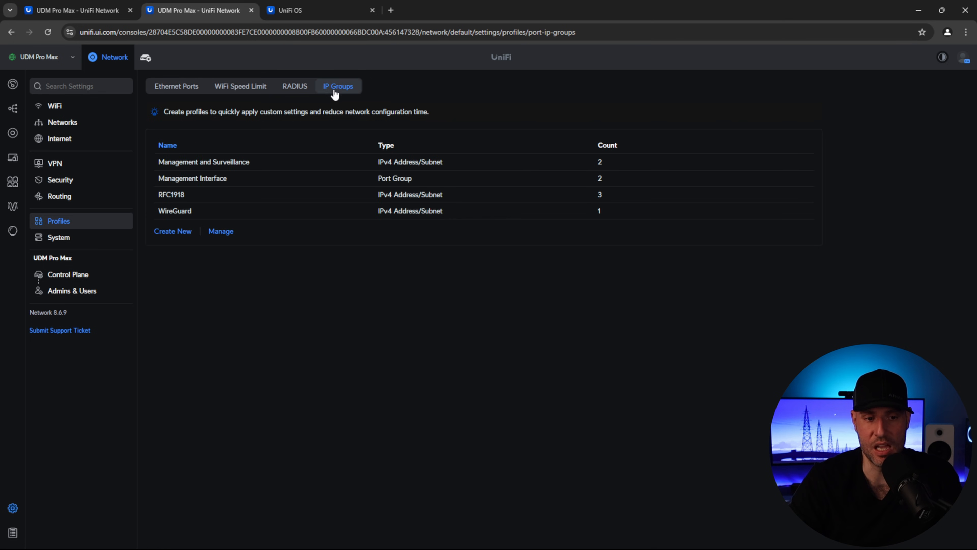
{"action": "left_click", "coordinate": [204, 183]}
{"action": "left_click", "coordinate": [336, 142]}
{"action": "type", "text": "22"}
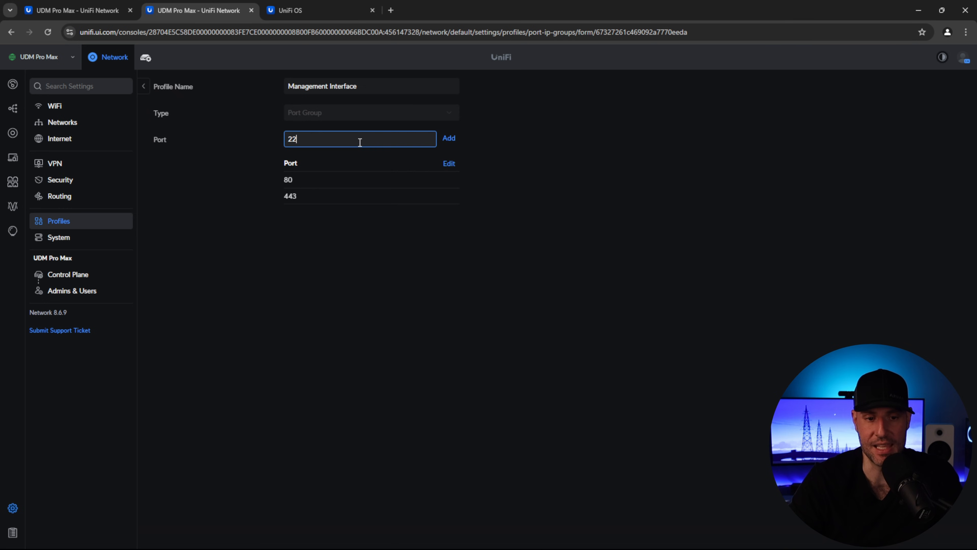
{"action": "left_click", "coordinate": [449, 139]}
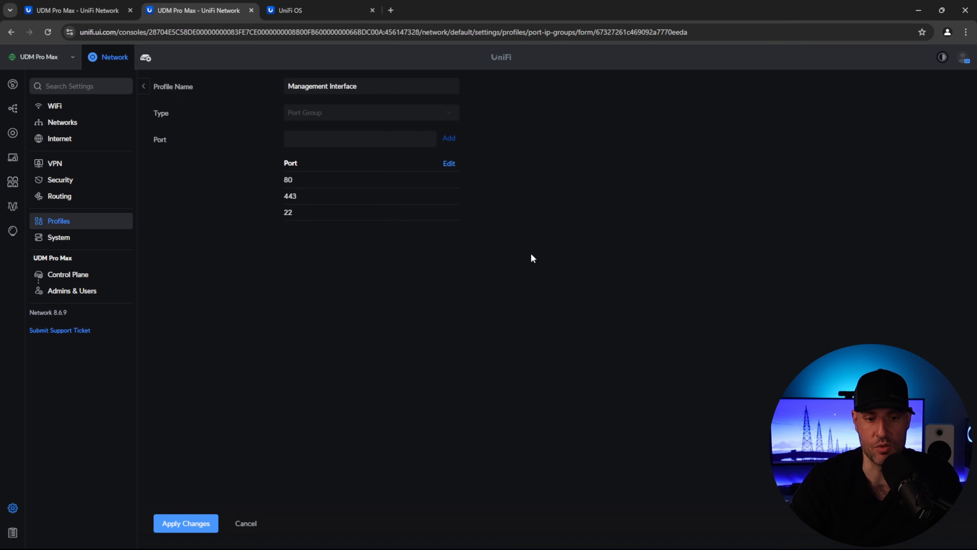
{"action": "left_click", "coordinate": [176, 522]}
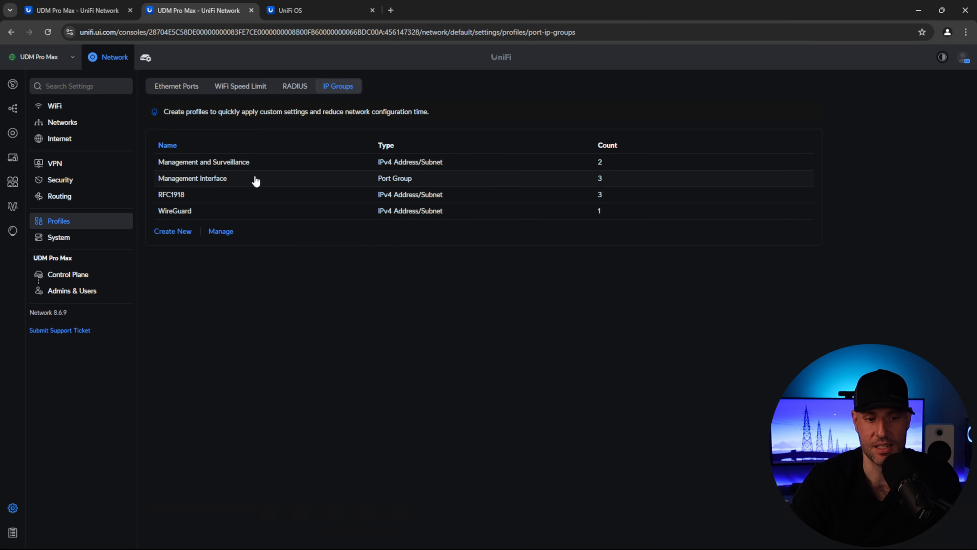
{"action": "left_click", "coordinate": [60, 180]}
{"action": "left_click", "coordinate": [417, 91]}
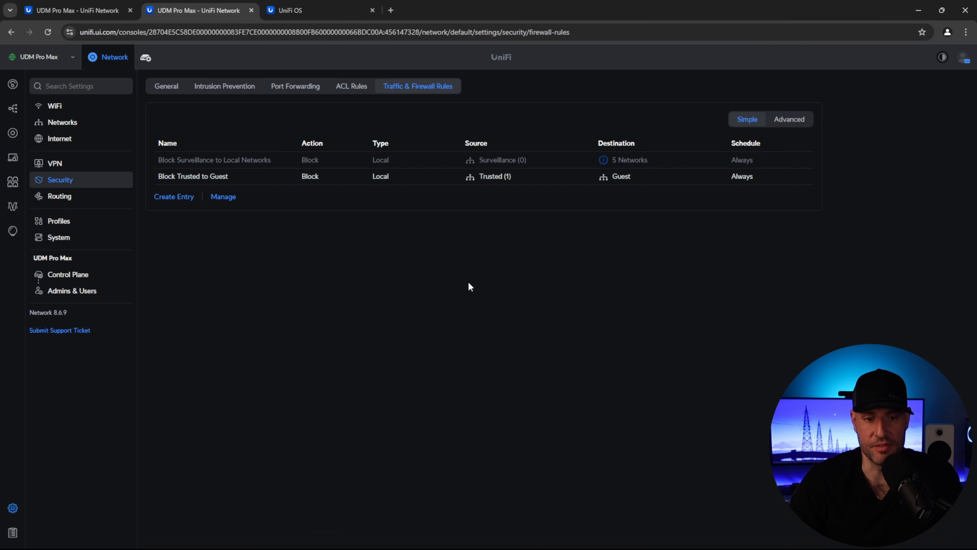
- Start an advanced firewall rule named 'Block Surveillance to RFC1918' with action Drop
{"action": "left_click", "coordinate": [175, 197]}
{"action": "left_click", "coordinate": [345, 86]}
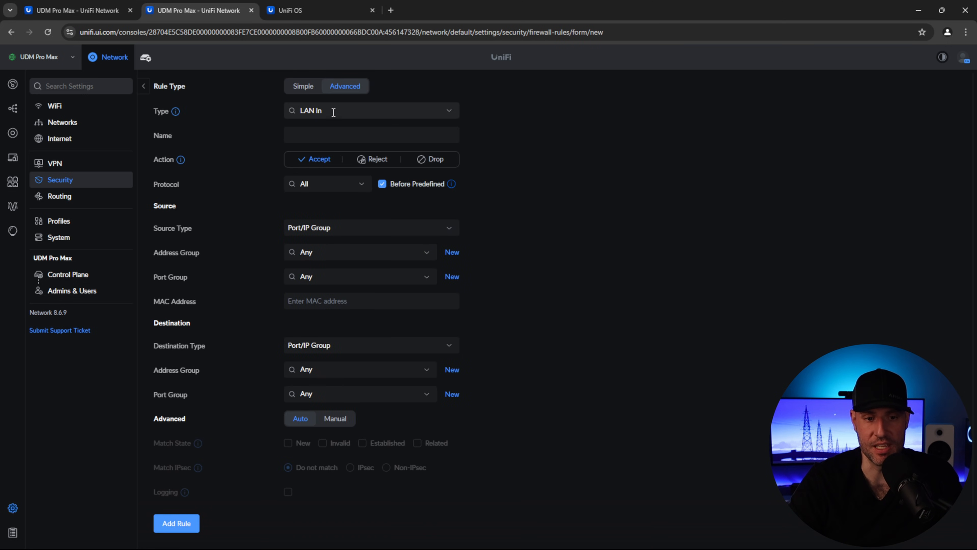
{"action": "left_click", "coordinate": [326, 135]}
{"action": "type", "text": "Block Surveillance to RFC1918"}
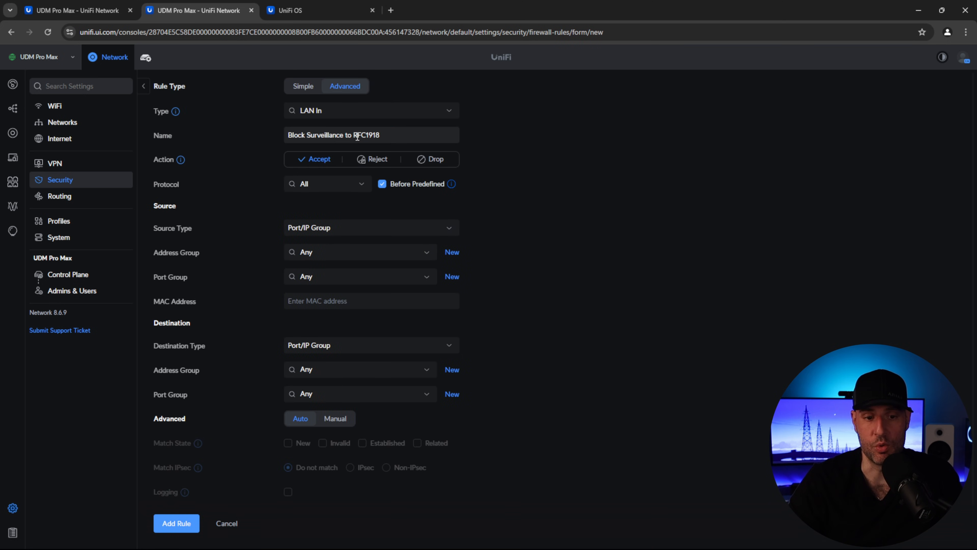
{"action": "left_click", "coordinate": [440, 159]}
- Set source network Surveillance and destination address group RFC1918, then save the rule
{"action": "left_click", "coordinate": [331, 232]}
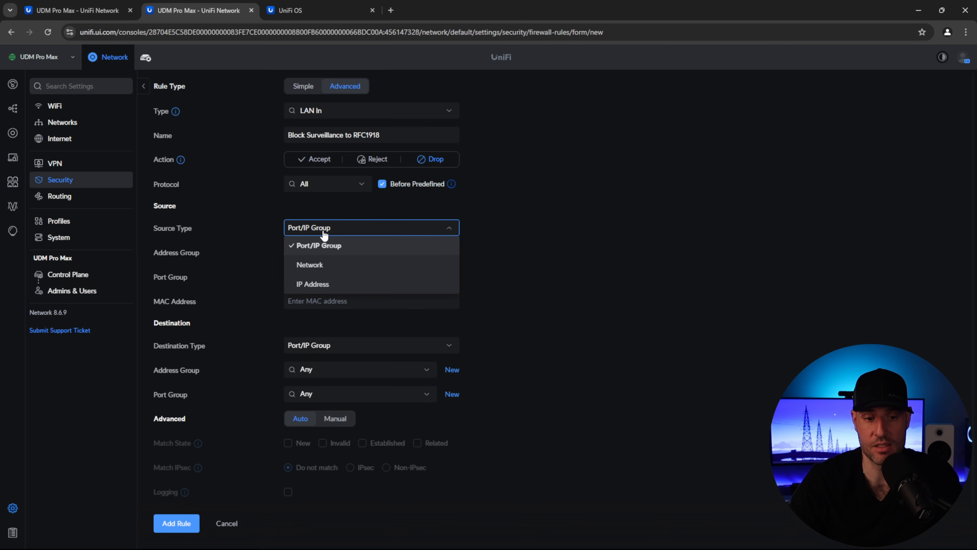
{"action": "left_click", "coordinate": [327, 266]}
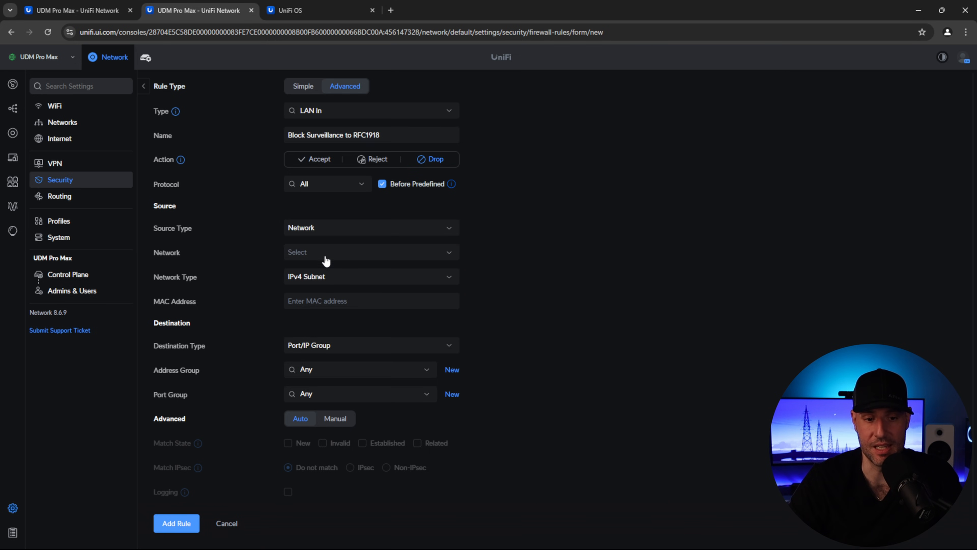
{"action": "left_click", "coordinate": [321, 252]}
{"action": "scroll", "coordinate": [325, 299], "scroll_direction": "down", "scroll_amount": 3}
{"action": "left_click", "coordinate": [321, 301]}
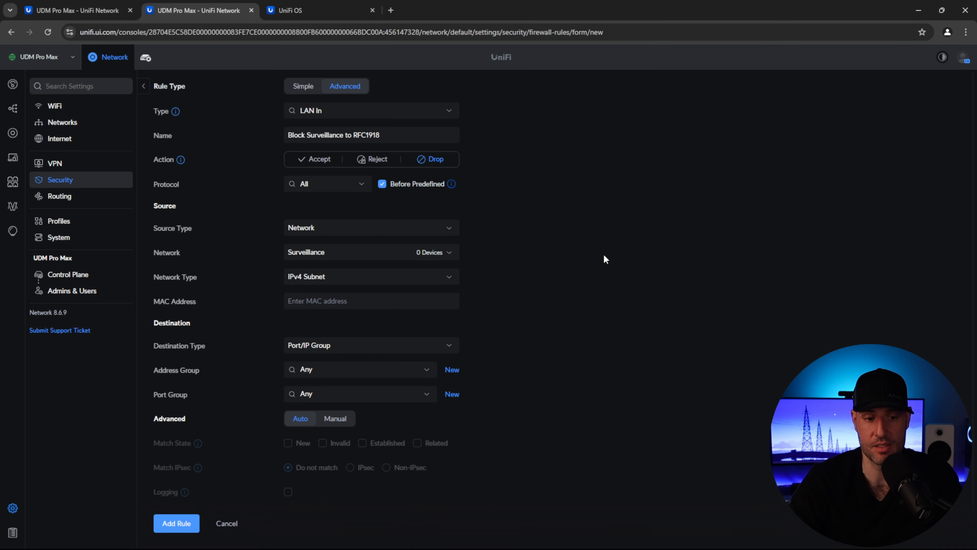
{"action": "scroll", "coordinate": [529, 298], "scroll_direction": "down", "scroll_amount": 1}
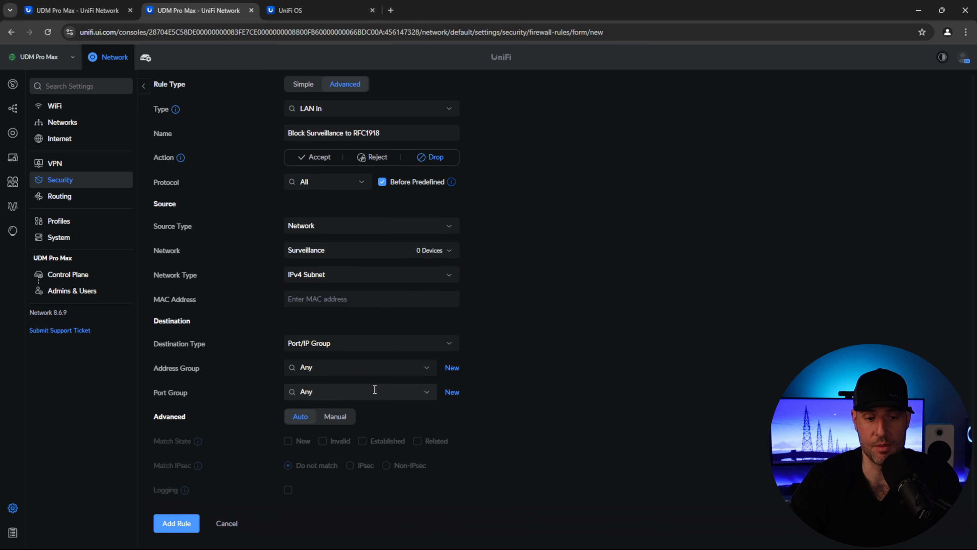
{"action": "left_click", "coordinate": [429, 370]}
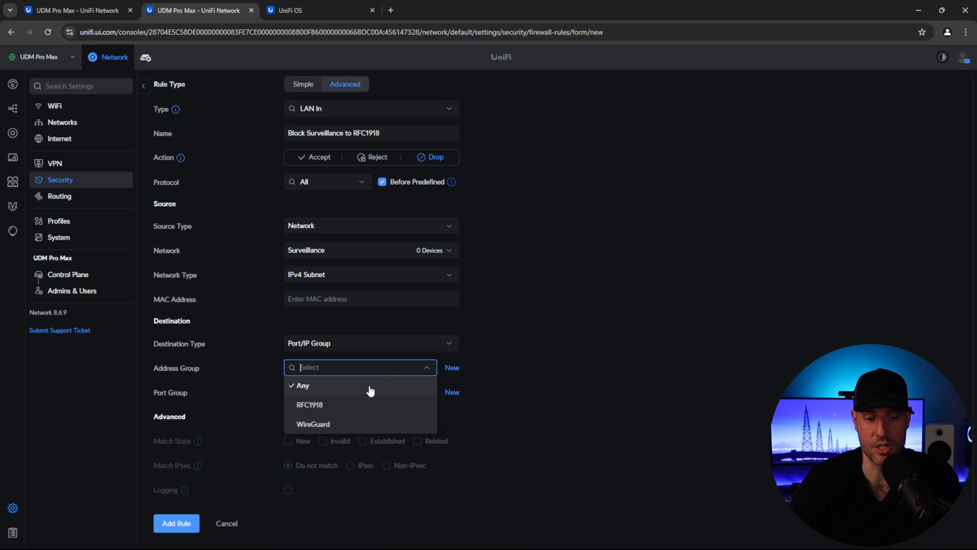
{"action": "left_click", "coordinate": [326, 405]}
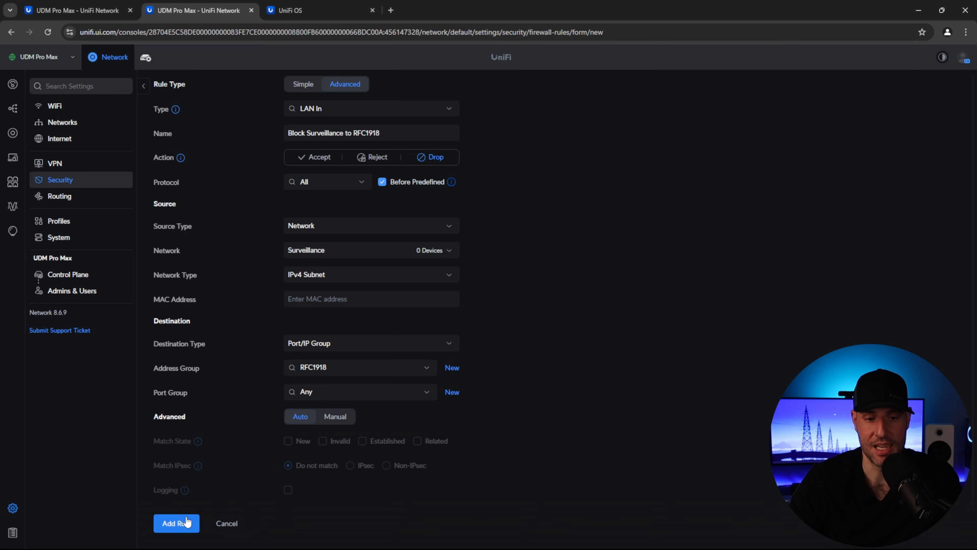
{"action": "left_click", "coordinate": [176, 523]}
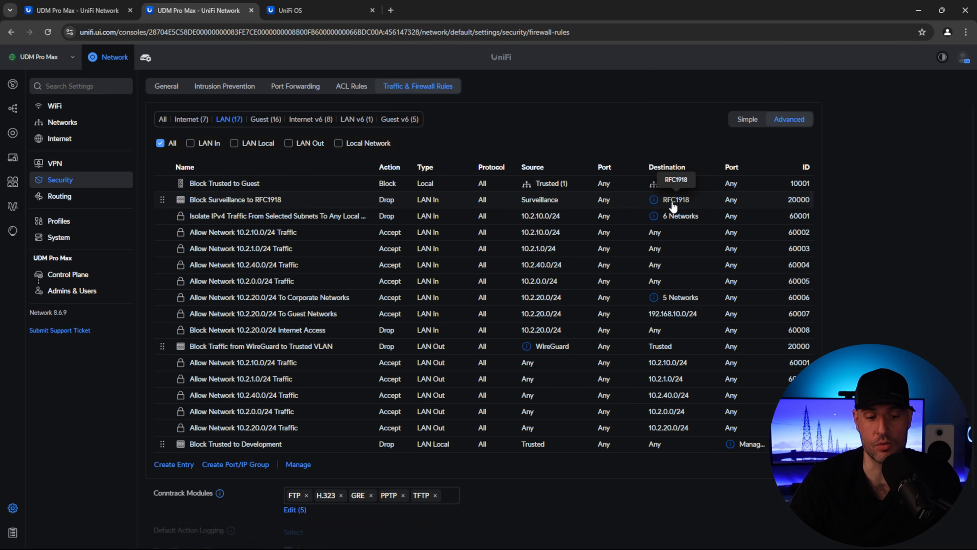
- Start a new rule named 'Block Surveillance to Firewall Ports', action Drop, source network Surveillance
{"action": "left_click", "coordinate": [167, 464]}
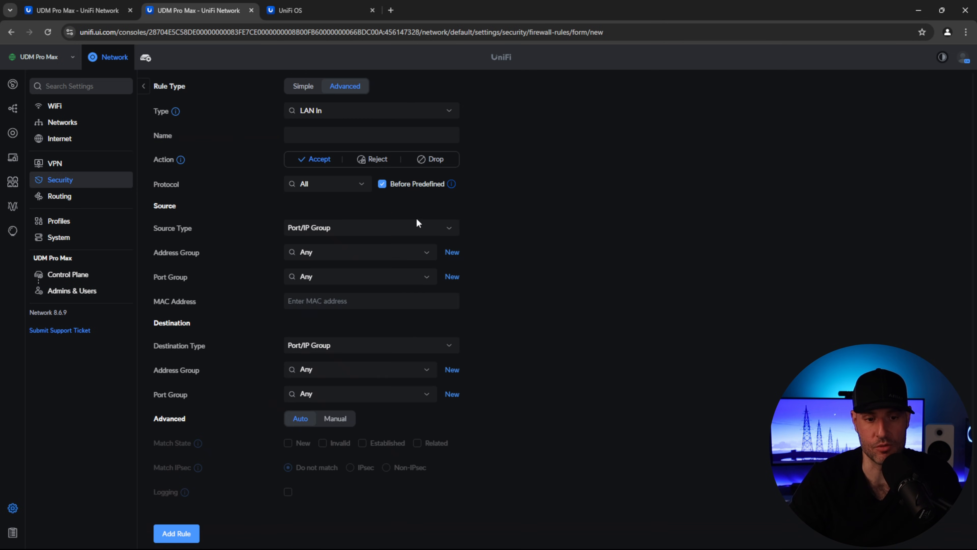
{"action": "left_click", "coordinate": [343, 135]}
{"action": "type", "text": "Block Surveillance to Firewall Ports"}
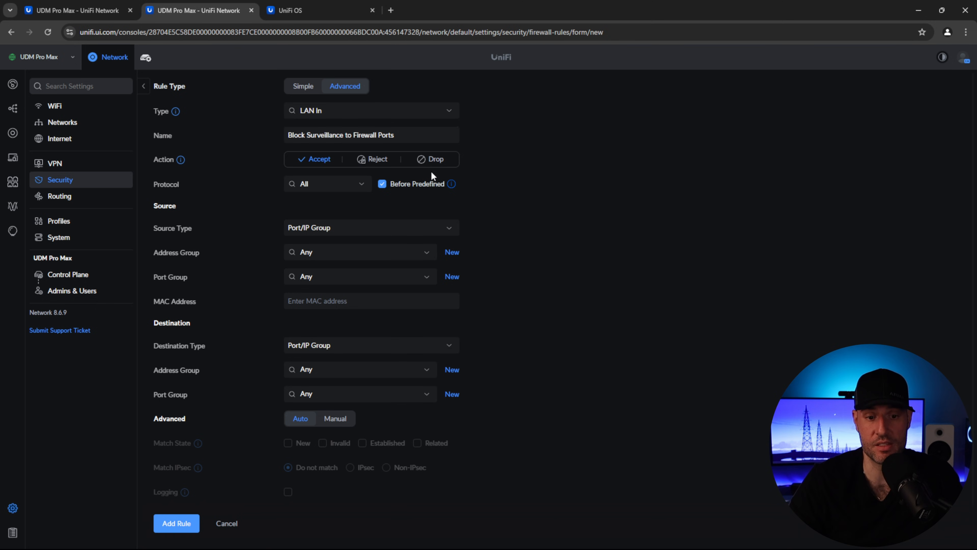
{"action": "left_click", "coordinate": [433, 161]}
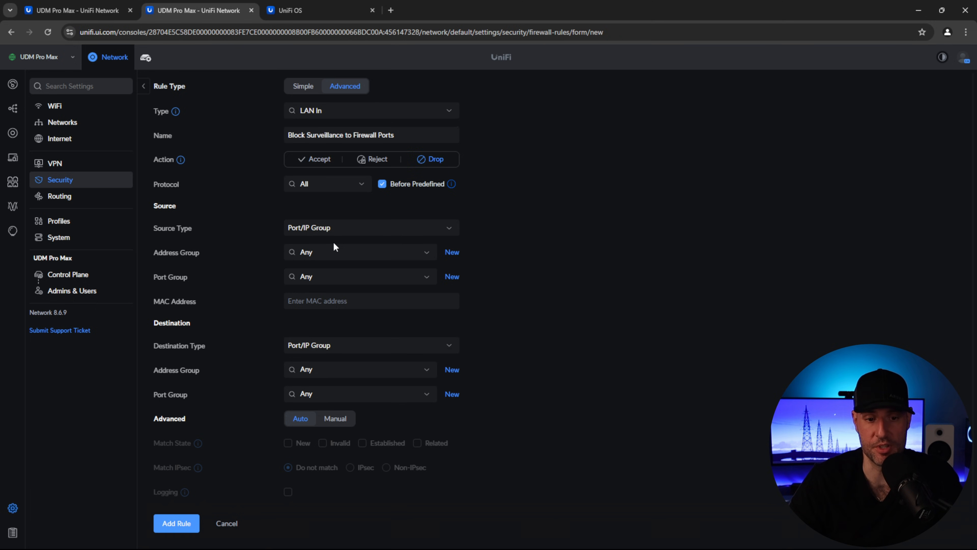
{"action": "left_click", "coordinate": [332, 230]}
{"action": "left_click", "coordinate": [329, 265]}
{"action": "left_click", "coordinate": [330, 256]}
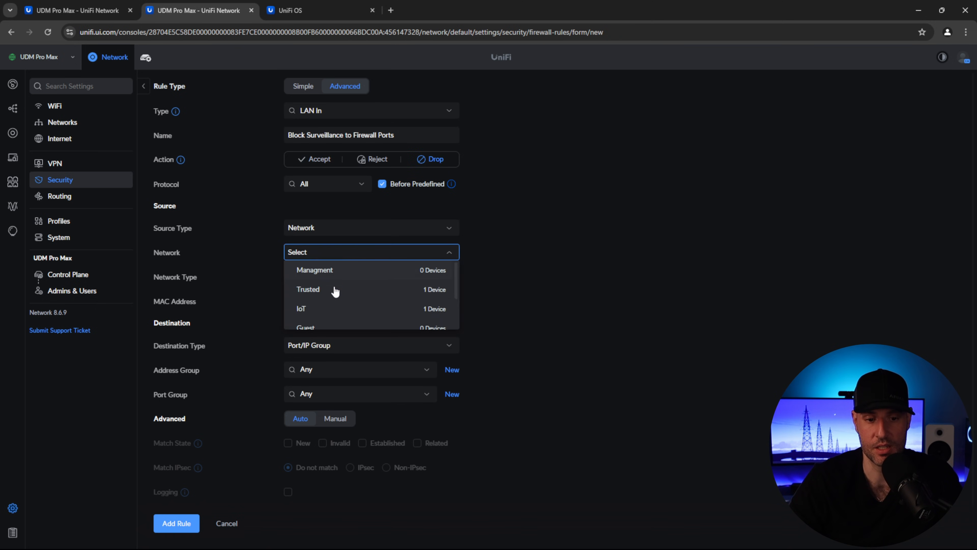
{"action": "scroll", "coordinate": [335, 302], "scroll_direction": "down", "scroll_amount": 2}
{"action": "left_click", "coordinate": [329, 304]}
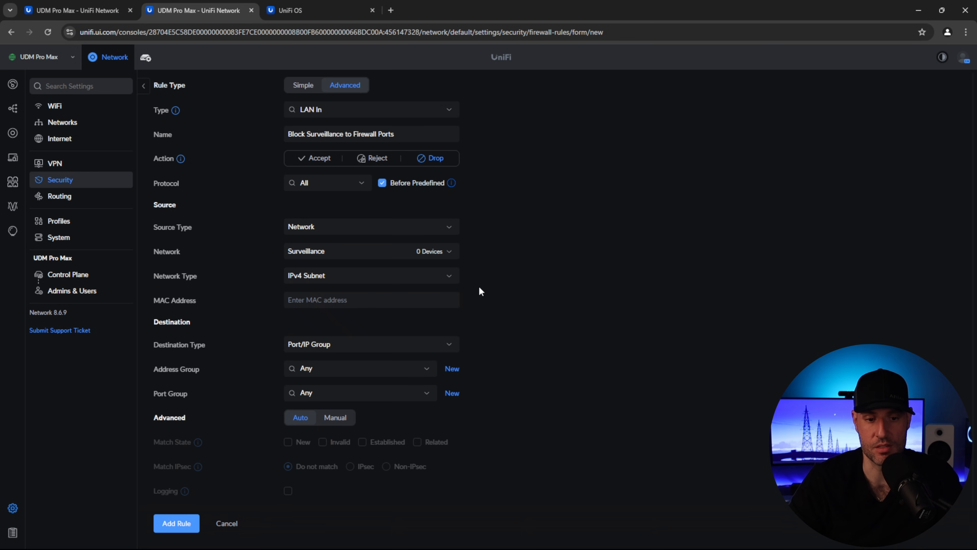
- Set destination port group Management Interface and rule type LAN Local
{"action": "left_click", "coordinate": [329, 345]}
{"action": "left_click", "coordinate": [330, 363]}
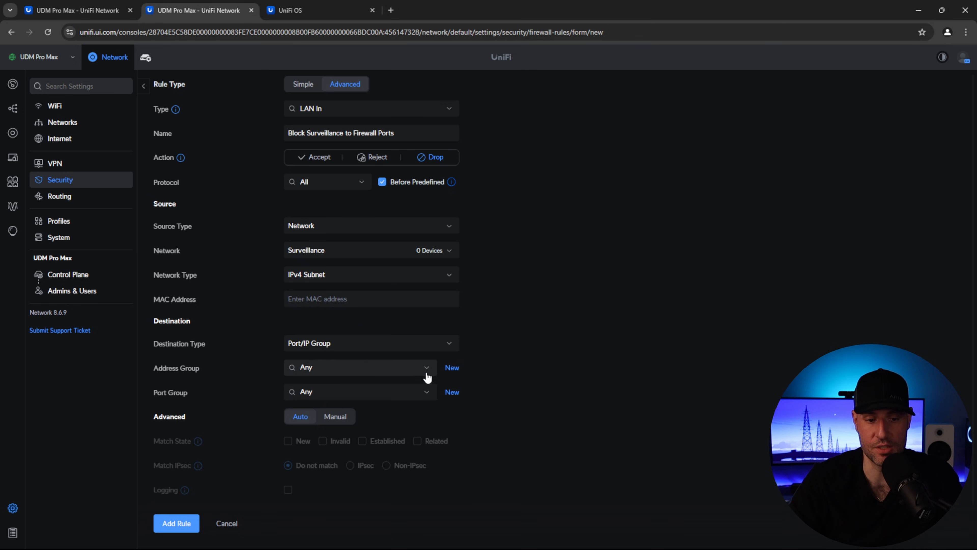
{"action": "left_click", "coordinate": [424, 391]}
{"action": "left_click", "coordinate": [328, 430]}
{"action": "left_click", "coordinate": [449, 109]}
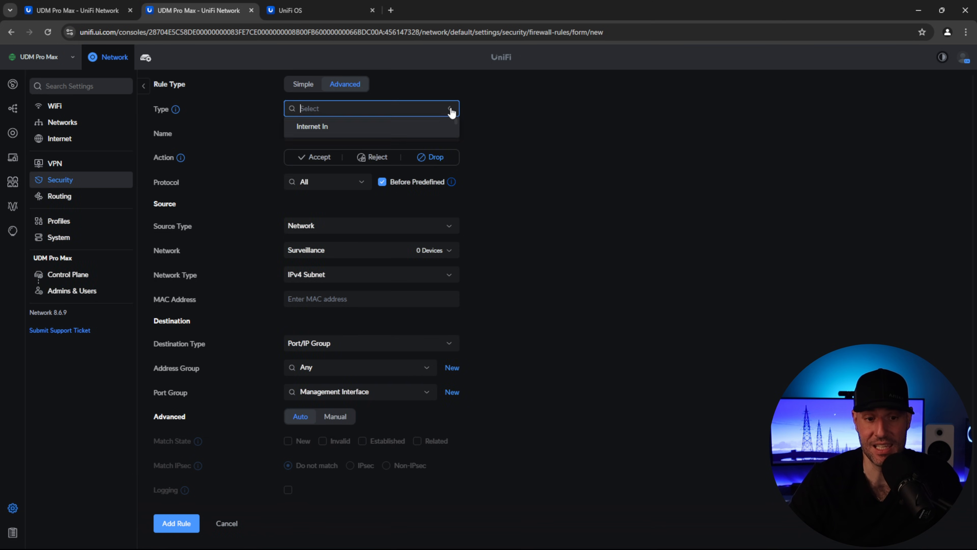
{"action": "scroll", "coordinate": [364, 155], "scroll_direction": "down", "scroll_amount": 2}
{"action": "scroll", "coordinate": [333, 157], "scroll_direction": "up", "scroll_amount": 2}
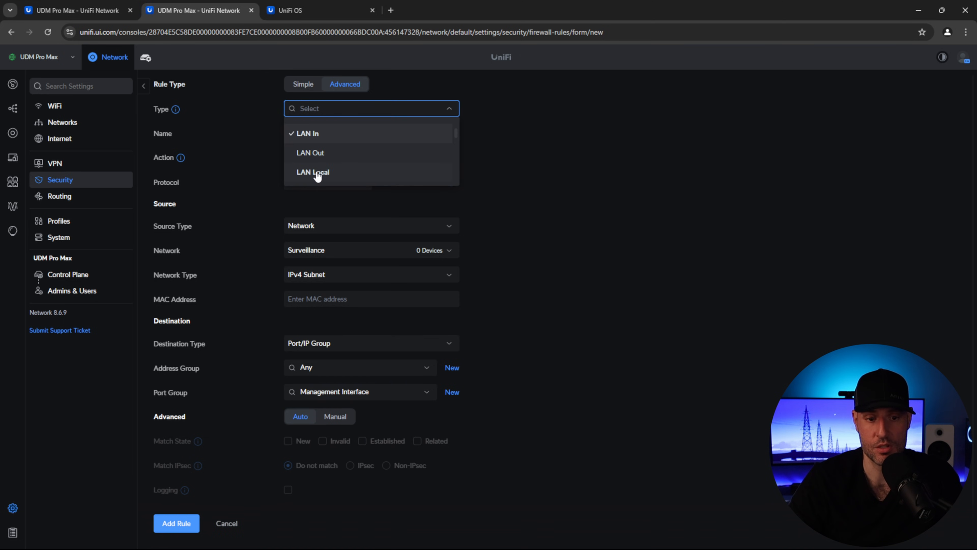
{"action": "left_click", "coordinate": [323, 171]}
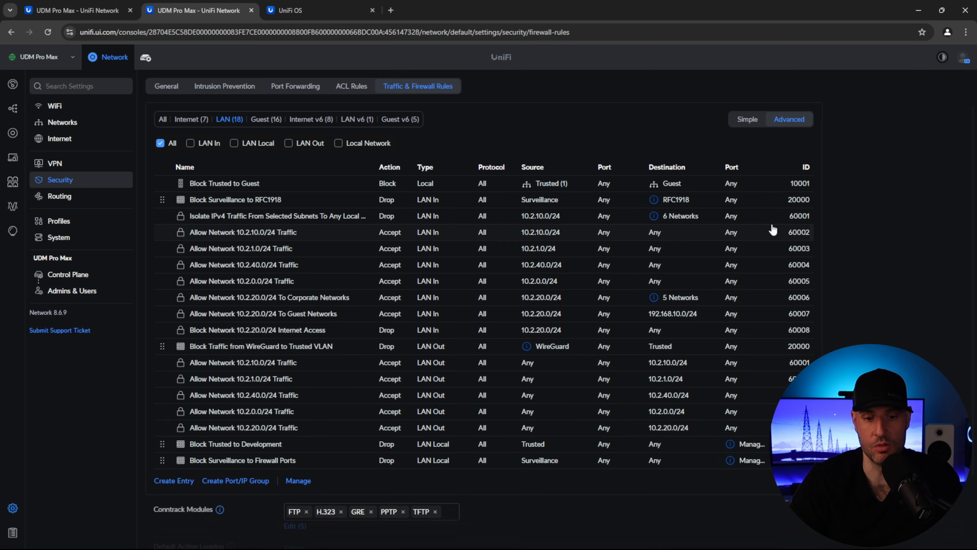
- Pause both the Block Surveillance to Firewall Ports and Block Surveillance to RFC1918 rules
{"action": "left_click", "coordinate": [298, 480]}
{"action": "left_click", "coordinate": [164, 461]}
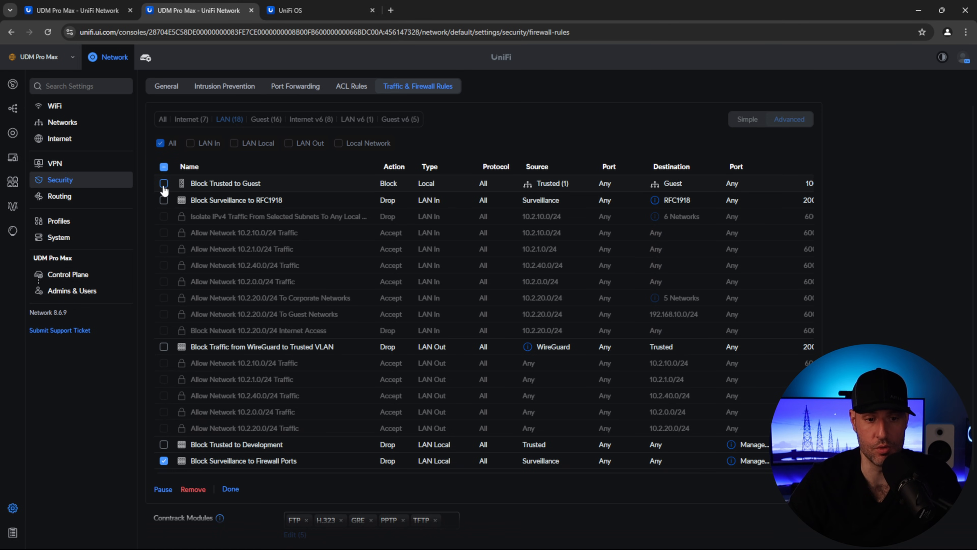
{"action": "left_click", "coordinate": [164, 201]}
{"action": "left_click", "coordinate": [163, 488]}
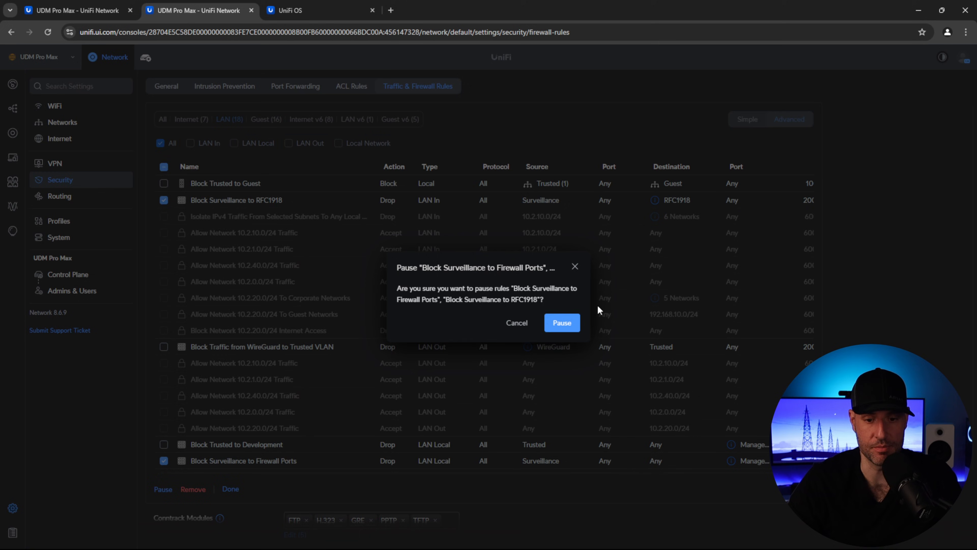
{"action": "left_click", "coordinate": [562, 322]}
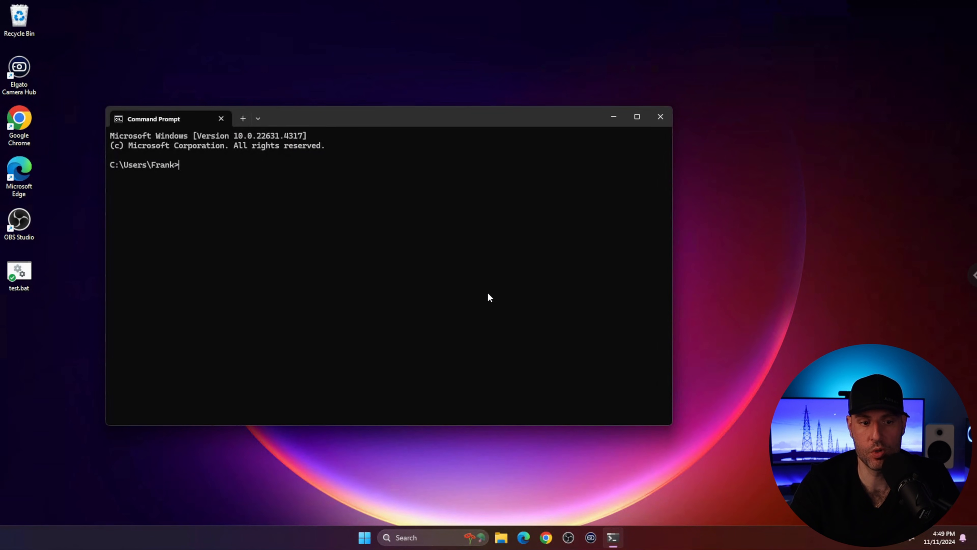
- Run ping 10.2.1.88 in Command Prompt
{"action": "type", "text": "ping 10.2.1.88"}
{"action": "key", "text": "Return"}
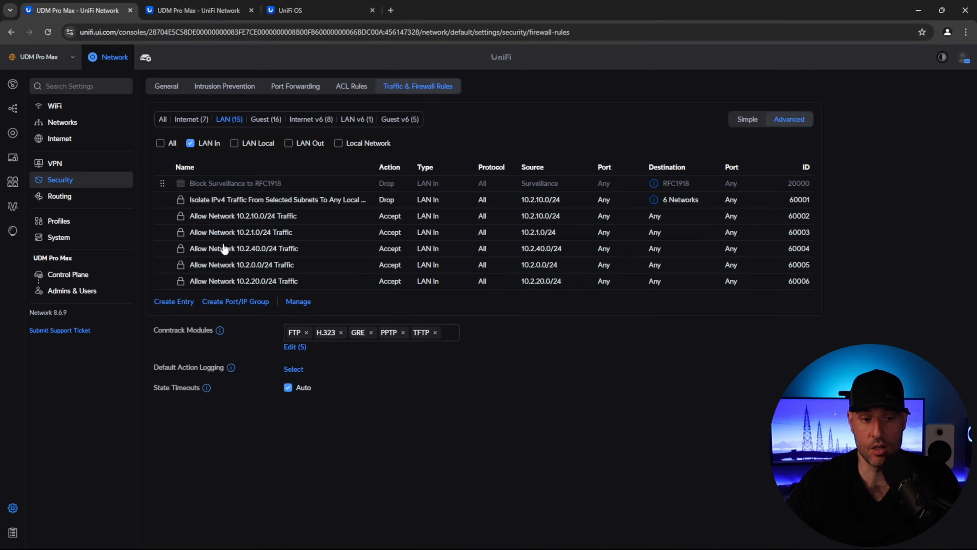
- Resume only the Block Surveillance to RFC1918 rule, leaving the firewall-ports rule paused
{"action": "left_click", "coordinate": [299, 301]}
{"action": "left_click", "coordinate": [164, 183]}
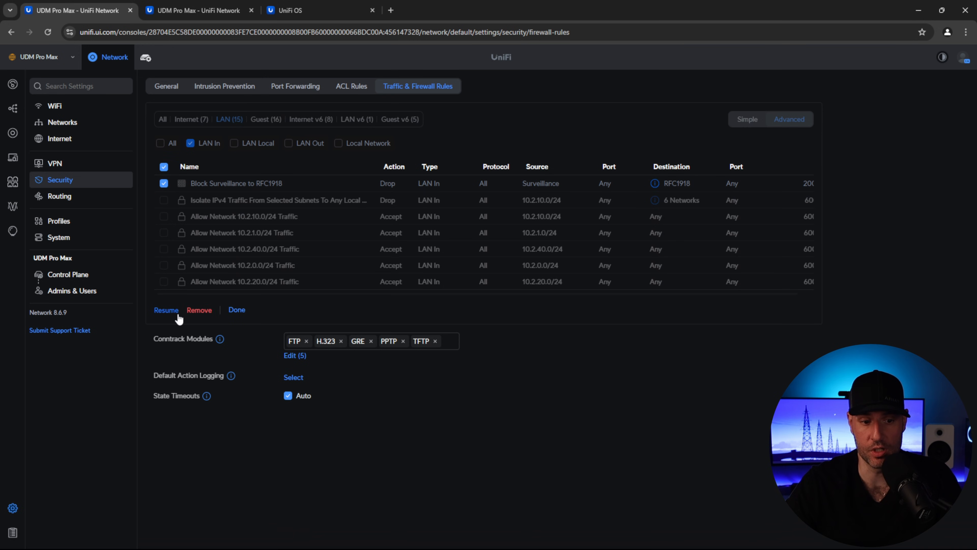
{"action": "left_click", "coordinate": [237, 310]}
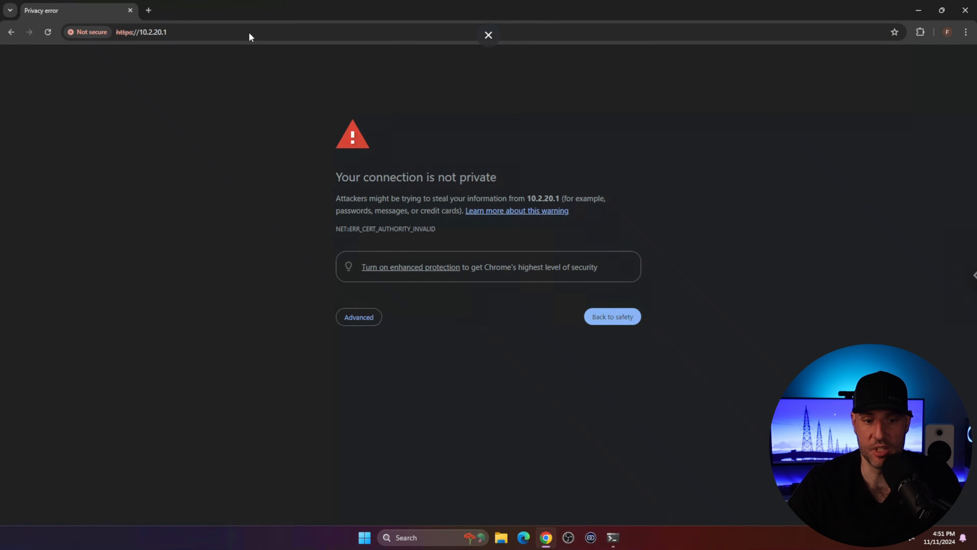
- Bypass Chrome's certificate warning and proceed to 10.2.20.1 (unsafe)
{"action": "left_click", "coordinate": [356, 315]}
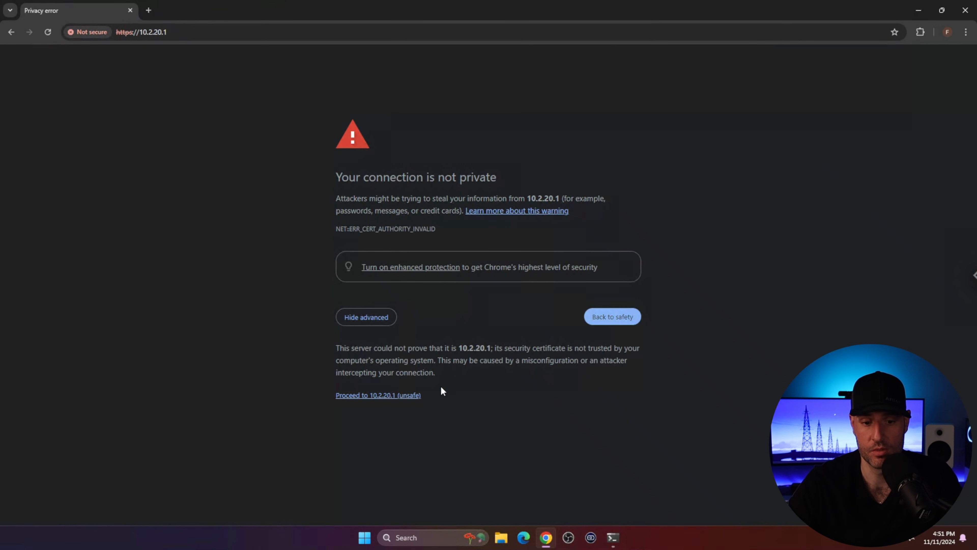
{"action": "left_click", "coordinate": [395, 395]}
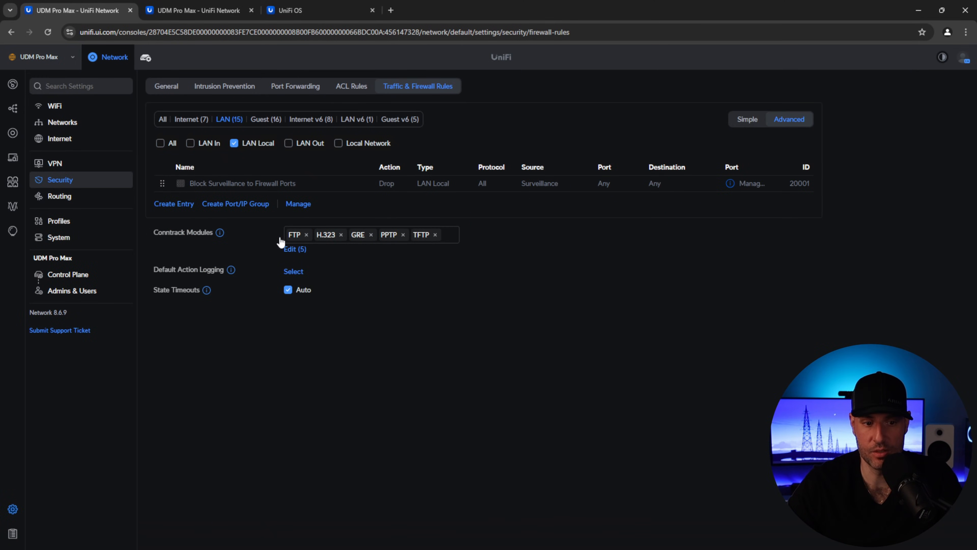
- Select the Block Surveillance to Firewall Ports rule under LAN Local and reload 10.2.20.1
{"action": "left_click", "coordinate": [292, 204]}
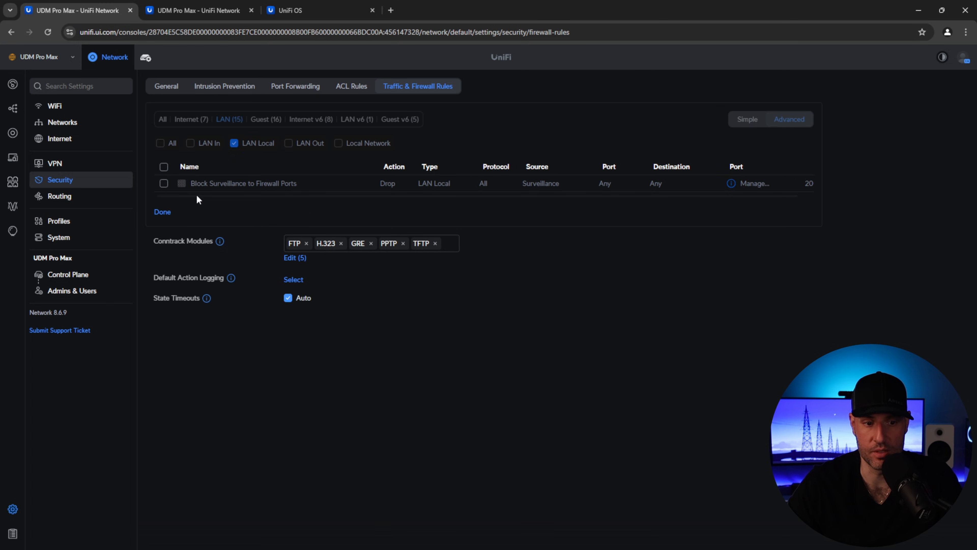
{"action": "left_click", "coordinate": [164, 184]}
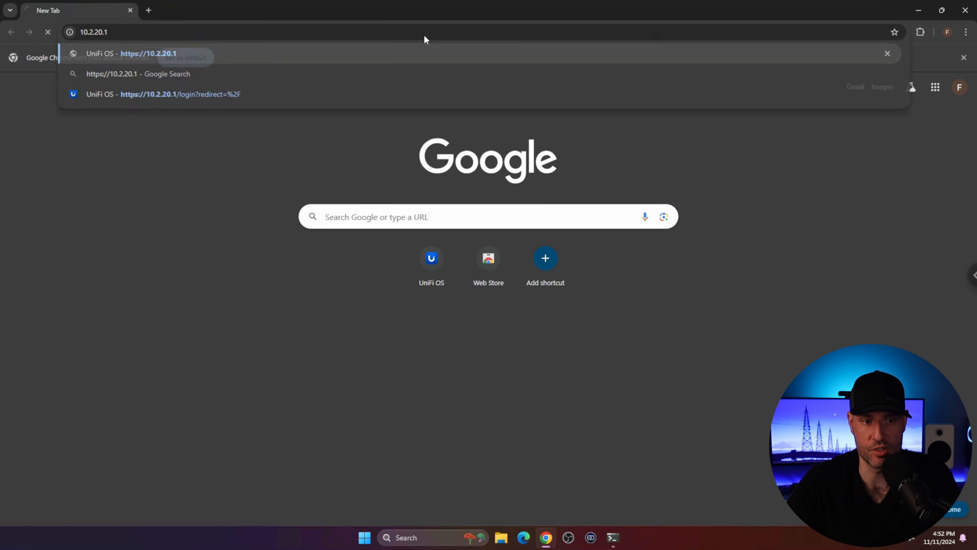
{"action": "key", "text": "Return"}
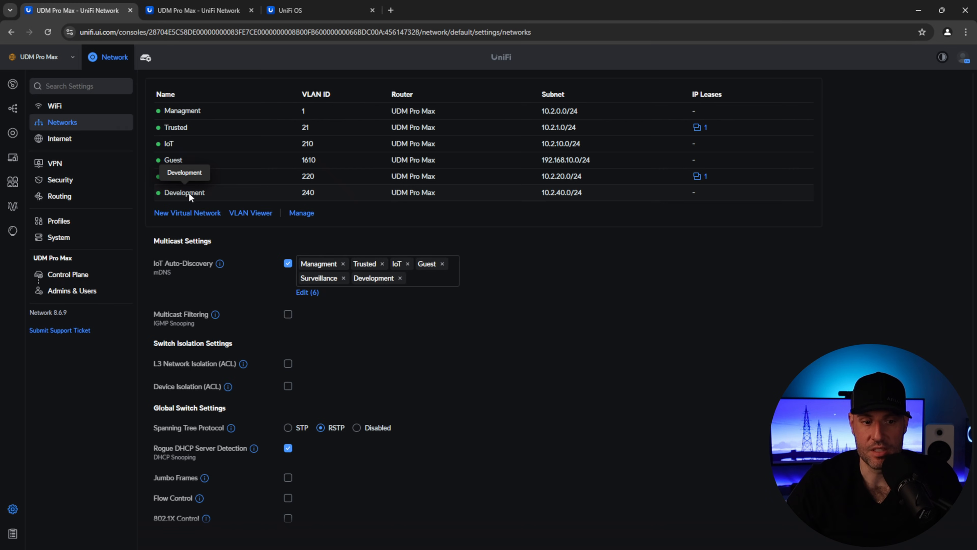
- Turn on Isolate Network for the Development network (VLAN 240) and apply the change
{"action": "left_click", "coordinate": [194, 194]}
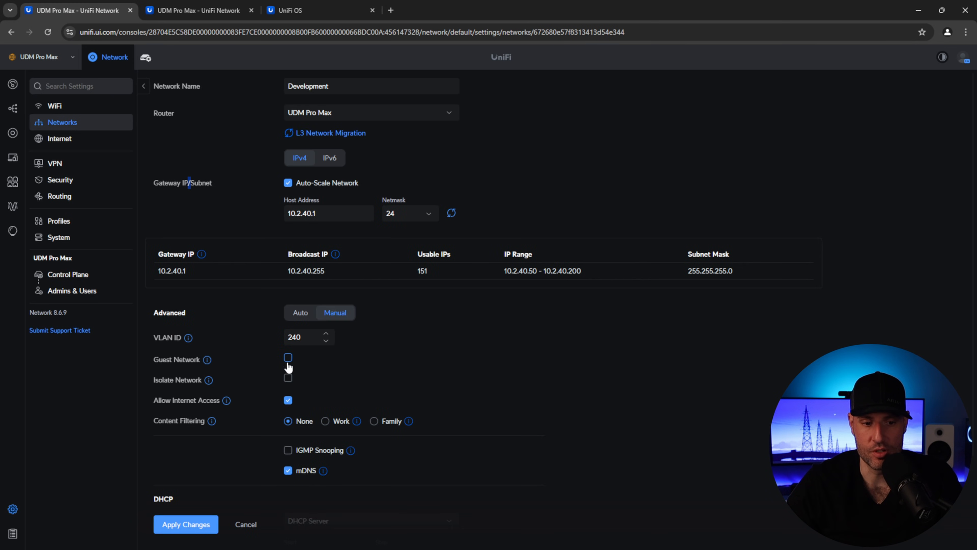
{"action": "left_click", "coordinate": [287, 378]}
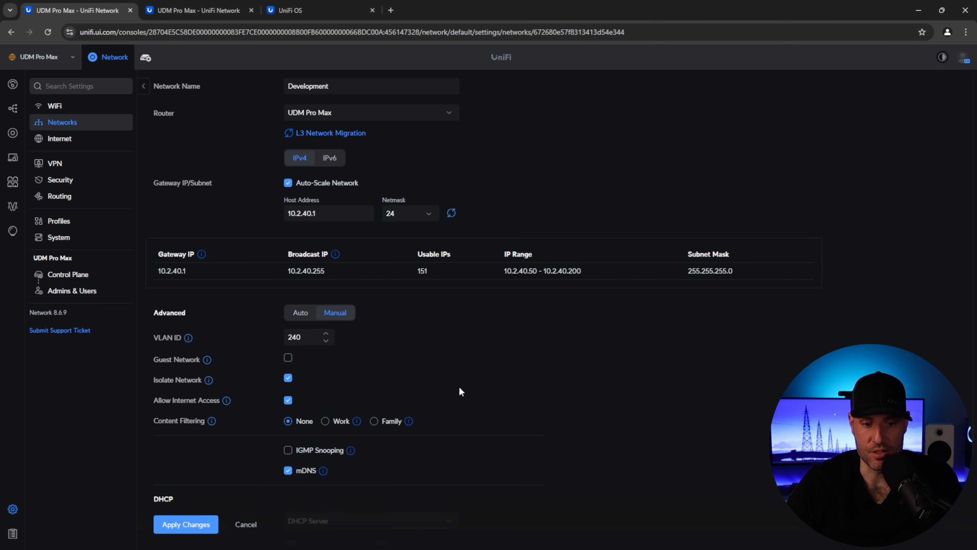
{"action": "left_click", "coordinate": [200, 527]}
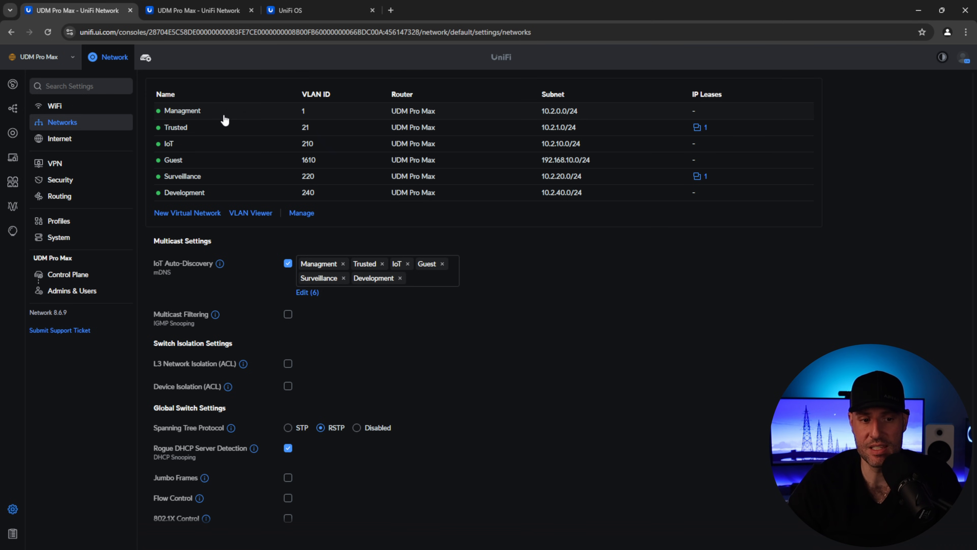
- Create IP group Block to Management Interface with 10.2.10.0/24, 10.2.20.0/24, 10.2.40.0/24 and 192.168.10.0/24
{"action": "left_click", "coordinate": [111, 179]}
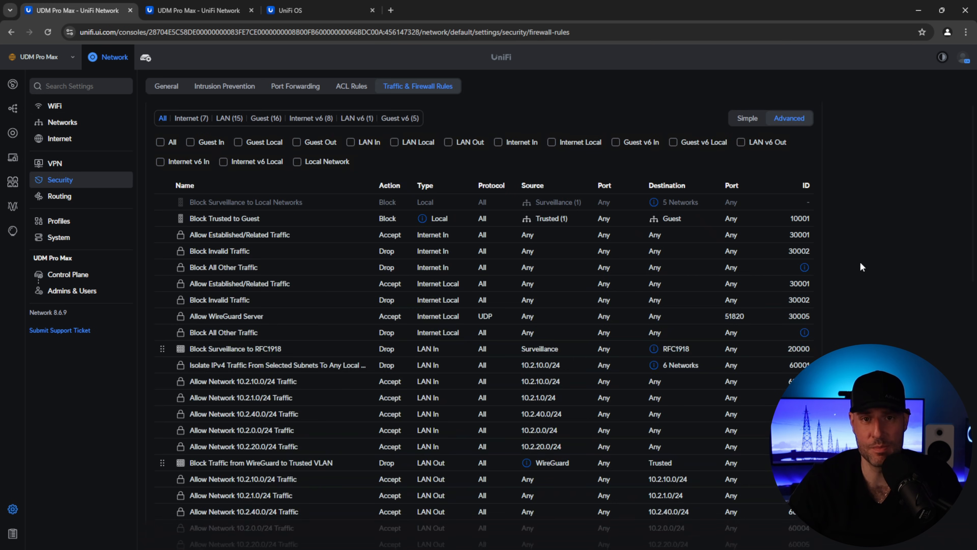
{"action": "scroll", "coordinate": [807, 263], "scroll_direction": "down", "scroll_amount": 3}
{"action": "scroll", "coordinate": [662, 270], "scroll_direction": "up", "scroll_amount": 5}
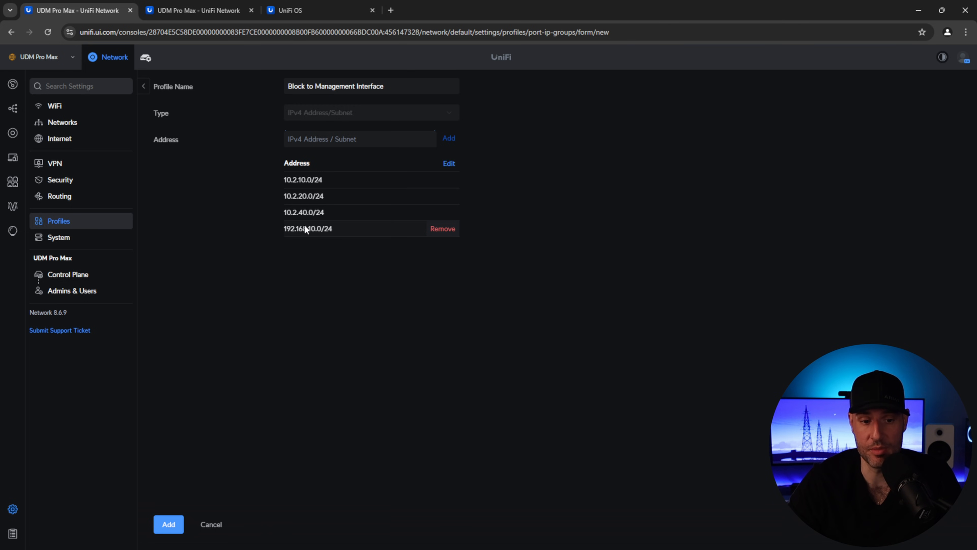
{"action": "left_click", "coordinate": [169, 524]}
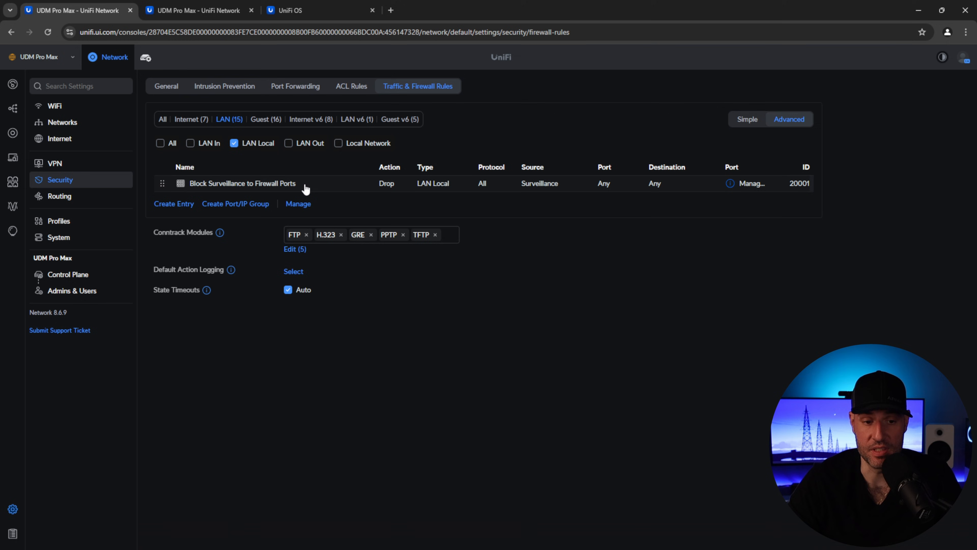
- Make Management Interface port group the source of Block Surveillance to Firewall Ports, then view IoT network settings
{"action": "left_click", "coordinate": [306, 185]}
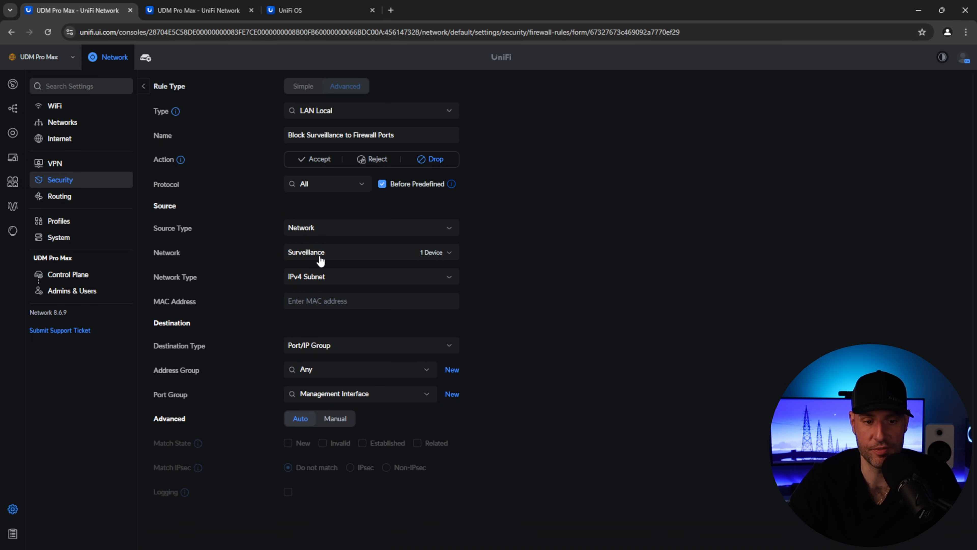
{"action": "left_click", "coordinate": [322, 228]}
{"action": "left_click", "coordinate": [328, 247]}
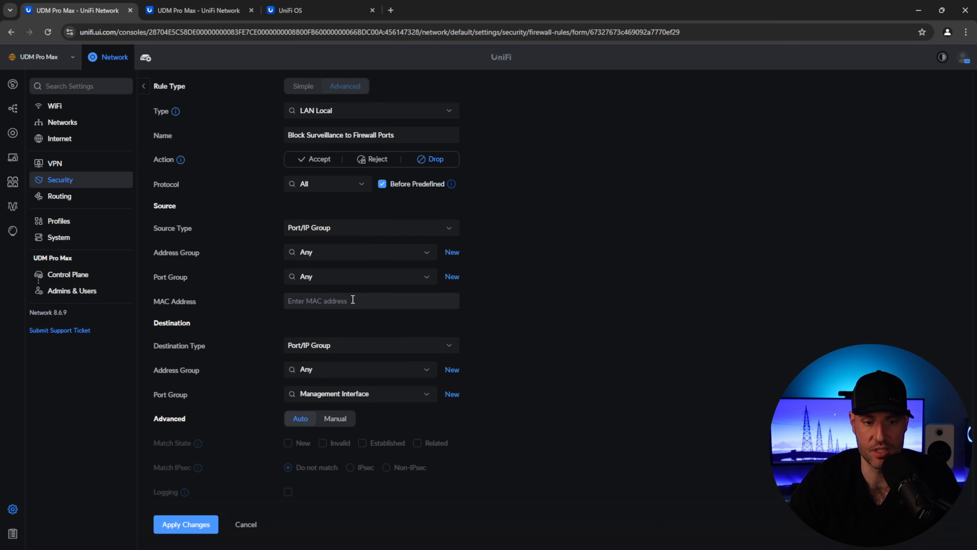
{"action": "left_click", "coordinate": [371, 276]}
{"action": "left_click", "coordinate": [351, 314]}
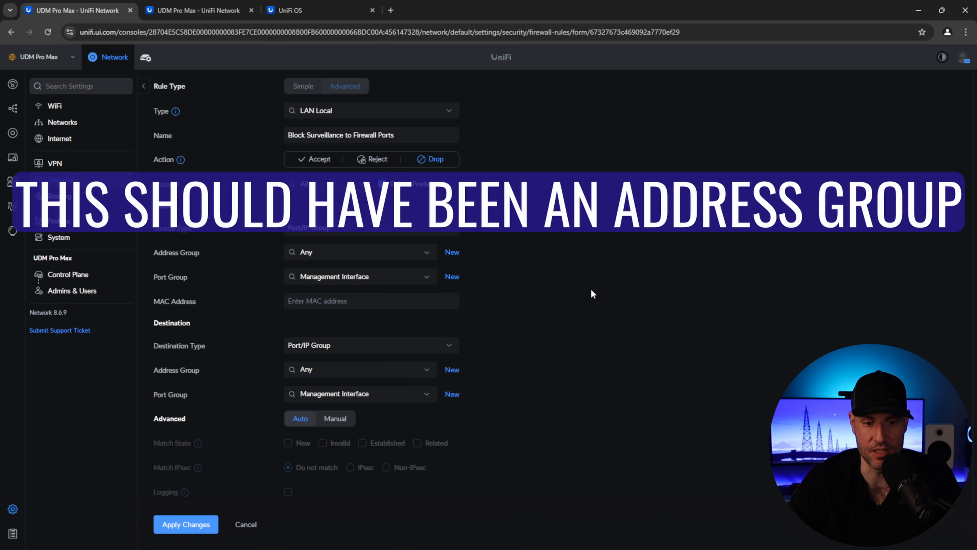
{"action": "left_click", "coordinate": [189, 524]}
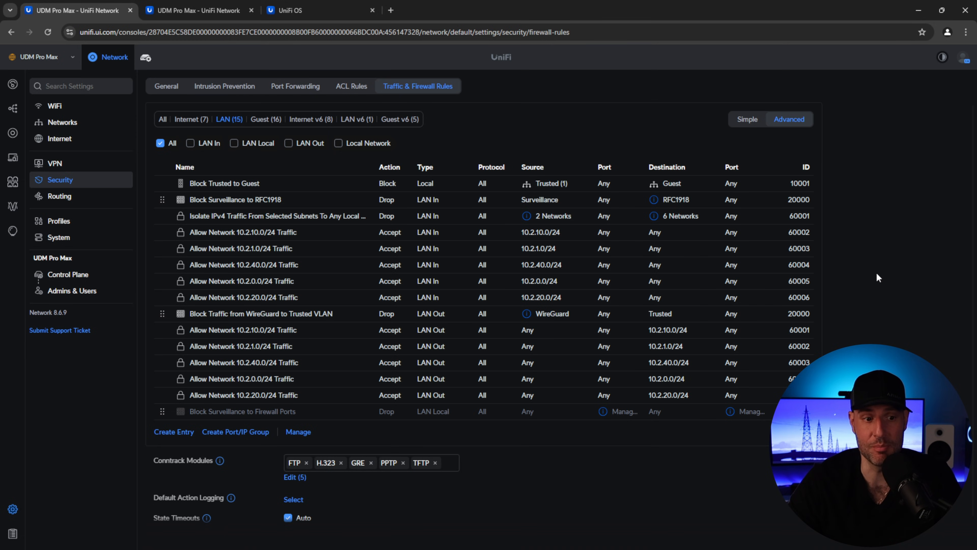
{"action": "left_click", "coordinate": [62, 122]}
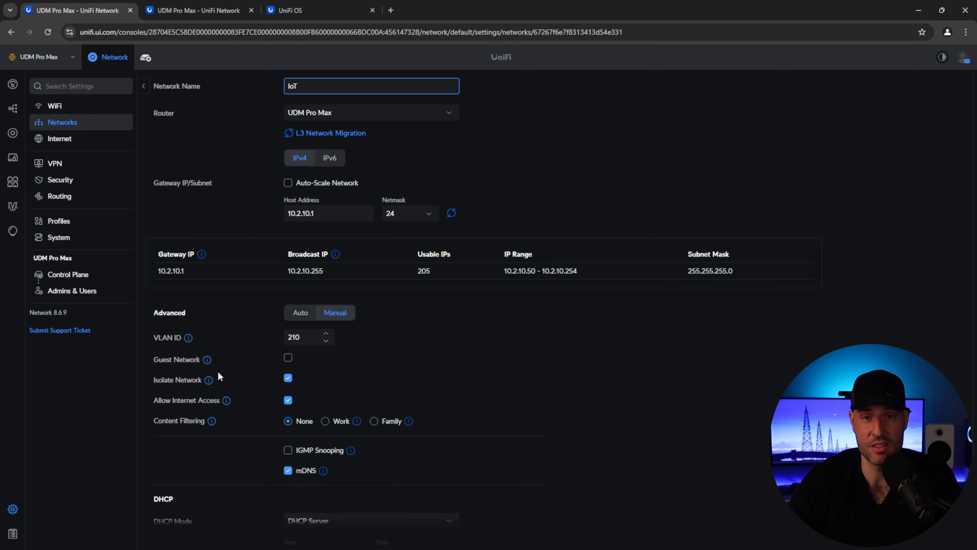